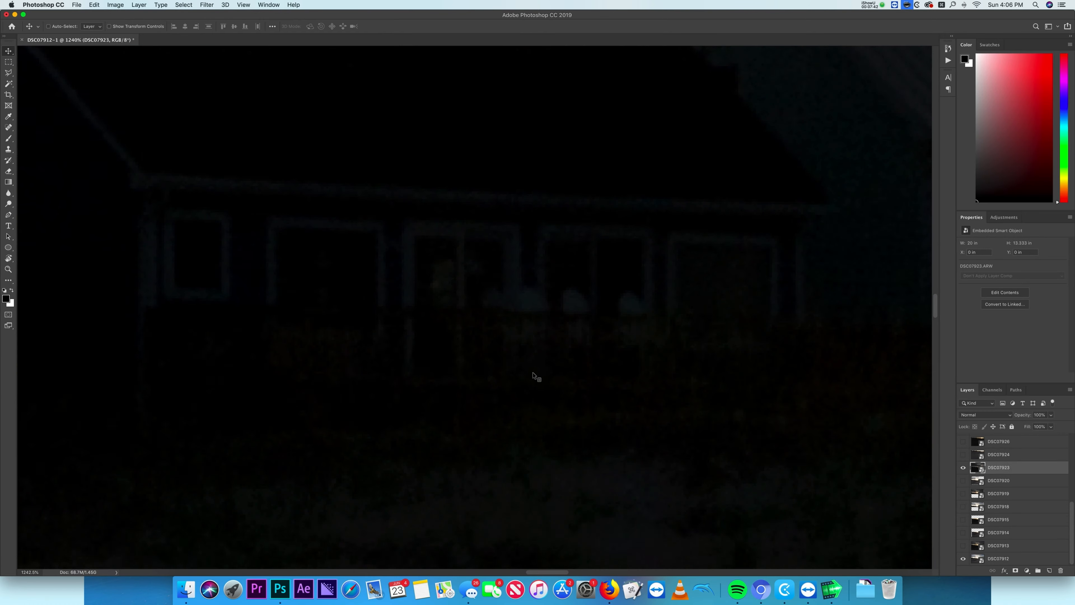
# - Set DSC07920 to 50% opacity and drag it so its rooftops align with the frame underneath
pyautogui.press('5')
pyautogui.scroll(-10, 533, 376)
pyautogui.moveTo(783, 178); pyautogui.dragTo(554, 297)
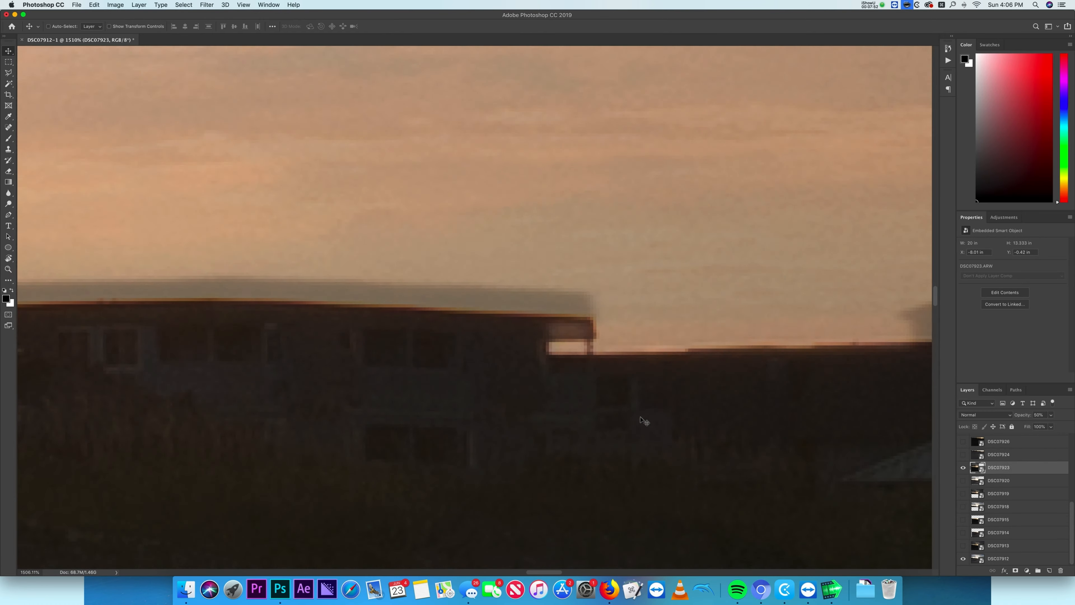
# - Show DSC07924, set it to 50% opacity and drag it into alignment with the underlying frame
pyautogui.click(963, 468)
pyautogui.click(963, 454)
pyautogui.click(1000, 455)
pyautogui.press('5')
pyautogui.moveTo(647, 313); pyautogui.dragTo(652, 413)
pyautogui.scroll(10, 670, 339)
pyautogui.scroll(-10, 670, 273)
# - Show DSC07926 at 50% opacity, align it over the overlapping houses, and restore full opacity
pyautogui.click(963, 454)
pyautogui.click(962, 441)
pyautogui.click(999, 442)
pyautogui.press('5')
pyautogui.moveTo(588, 260); pyautogui.dragTo(607, 383)
pyautogui.press('0')
# - Show DSC07927 at 50% opacity and drag it to line up with the previous frame
pyautogui.click(963, 441)
pyautogui.click(963, 462)
pyautogui.click(999, 462)
pyautogui.press('5')
pyautogui.scroll(10, 533, 339)
pyautogui.moveTo(512, 316); pyautogui.dragTo(552, 359)
# - Show DSC07931 at 50% opacity, align it with the skyline below, and restore full opacity
pyautogui.click(963, 462)
pyautogui.click(963, 450)
pyautogui.click(999, 449)
pyautogui.press('5')
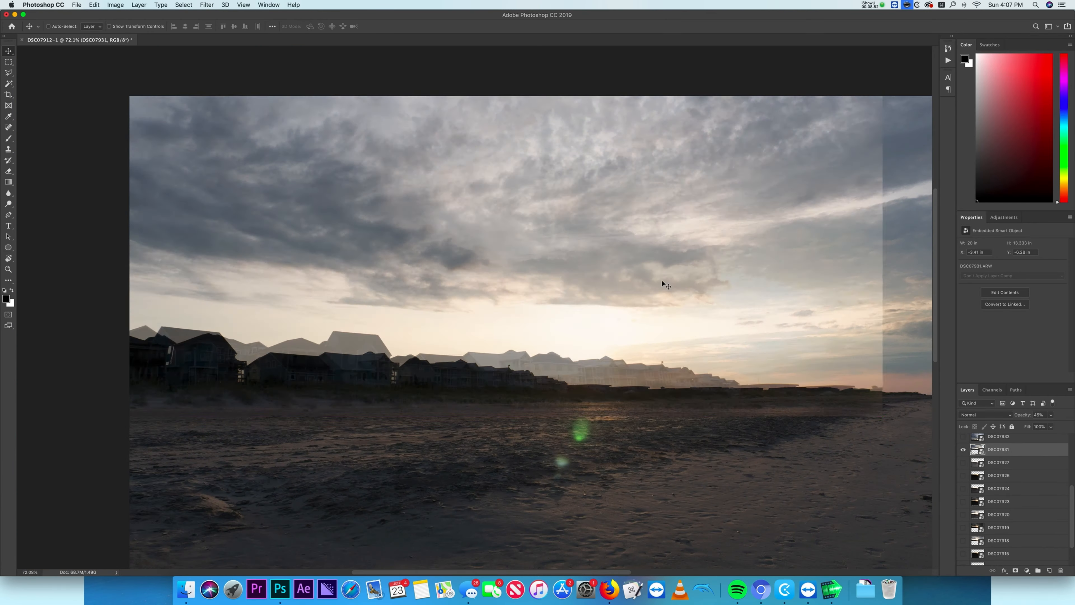
pyautogui.scroll(10, 601, 343)
pyautogui.moveTo(634, 330); pyautogui.dragTo(646, 353)
pyautogui.press('0')
# - Show DSC07932 at 50% opacity, drag it to match the house rooflines, and restore full opacity
pyautogui.click(961, 451)
pyautogui.scroll(-10, 595, 296)
pyautogui.click(962, 437)
pyautogui.click(999, 436)
pyautogui.press('5')
pyautogui.scroll(10, 601, 360)
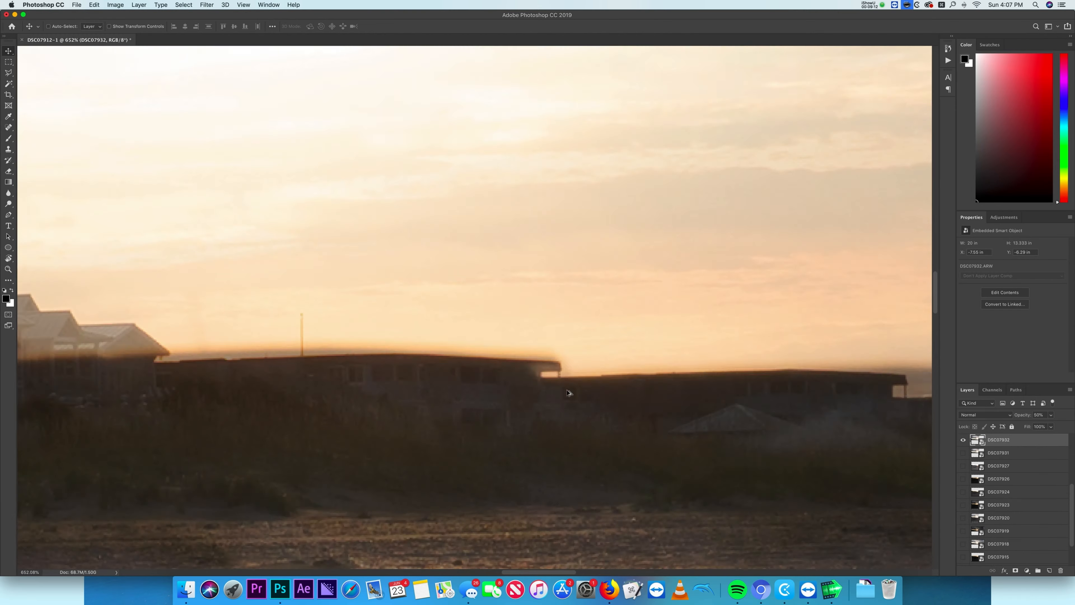
pyautogui.moveTo(605, 391); pyautogui.dragTo(271, 377)
pyautogui.press('0')
# - Show DSC07933 at 50% opacity and drag it until its roof edge matches the frame below
pyautogui.click(964, 443)
pyautogui.scroll(-10, 593, 339)
pyautogui.scroll(2, 973, 456)
pyautogui.click(963, 459)
pyautogui.click(1000, 459)
pyautogui.press('5')
pyautogui.moveTo(635, 424); pyautogui.dragTo(465, 294)
pyautogui.scroll(10, 593, 313)
pyautogui.moveTo(609, 314); pyautogui.dragTo(629, 324)
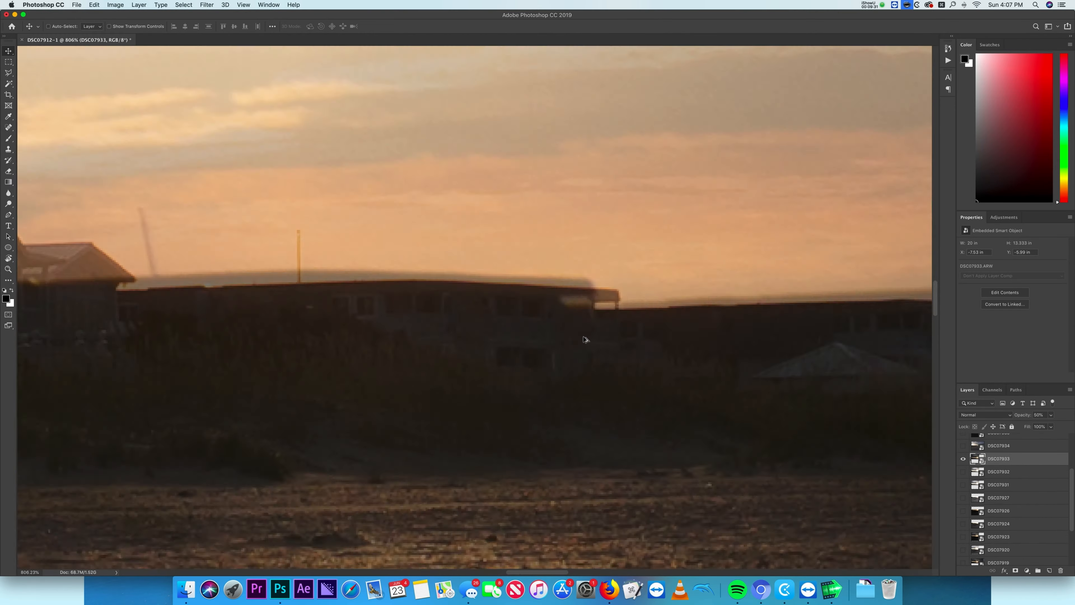
# - Show DSC07934 at 50% opacity and zoom in to check its overlap with the skyline
pyautogui.scroll(-10, 586, 339)
pyautogui.click(963, 445)
pyautogui.click(999, 446)
pyautogui.press('5')
pyautogui.scroll(10, 588, 334)
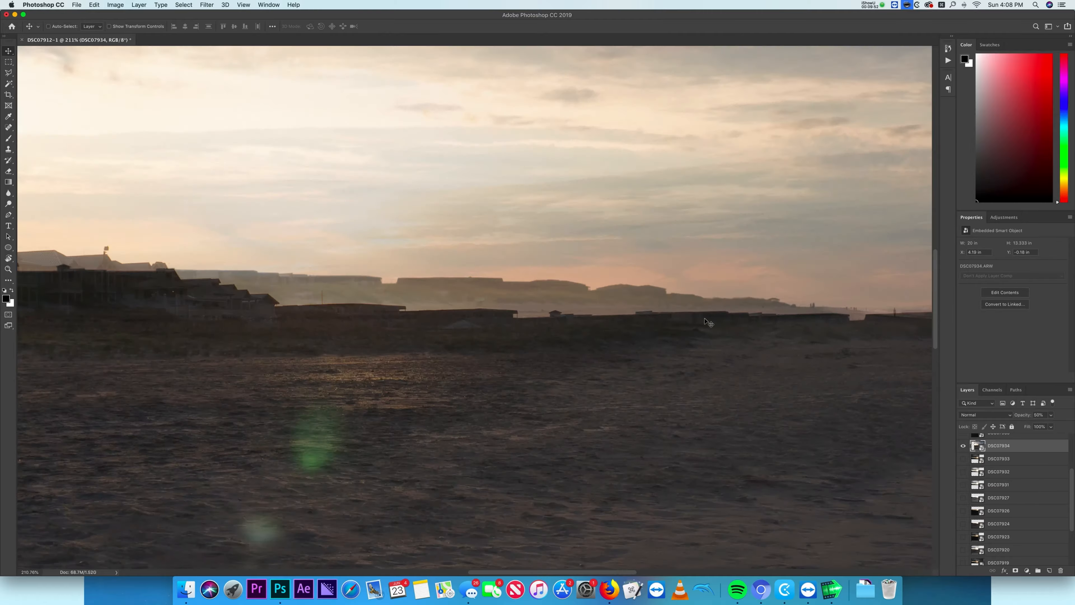
# - Show the next frame at 50% opacity and drag it into alignment with the skyline
pyautogui.click(963, 475)
pyautogui.click(999, 475)
pyautogui.press('5')
pyautogui.moveTo(229, 356); pyautogui.dragTo(635, 402)
# - Select the DSC07937 and DSC07938 beach frames and group them together
pyautogui.scroll(10, 646, 491)
pyautogui.scroll(-10, 646, 491)
pyautogui.click(999, 492)
pyautogui.press('super+g')
# - Drag the remaining beach frame so its roof edge aligns with the neighbouring frame
pyautogui.moveTo(383, 161); pyautogui.dragTo(540, 281)
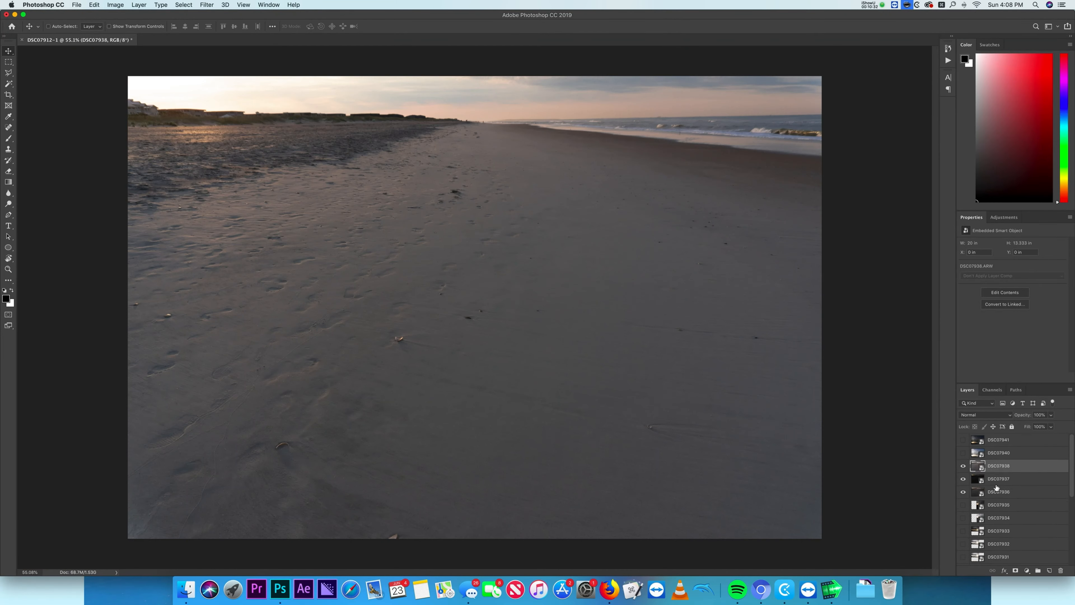
pyautogui.scroll(10, 550, 297)
pyautogui.click(1009, 479)
pyautogui.moveTo(523, 240); pyautogui.dragTo(631, 355)
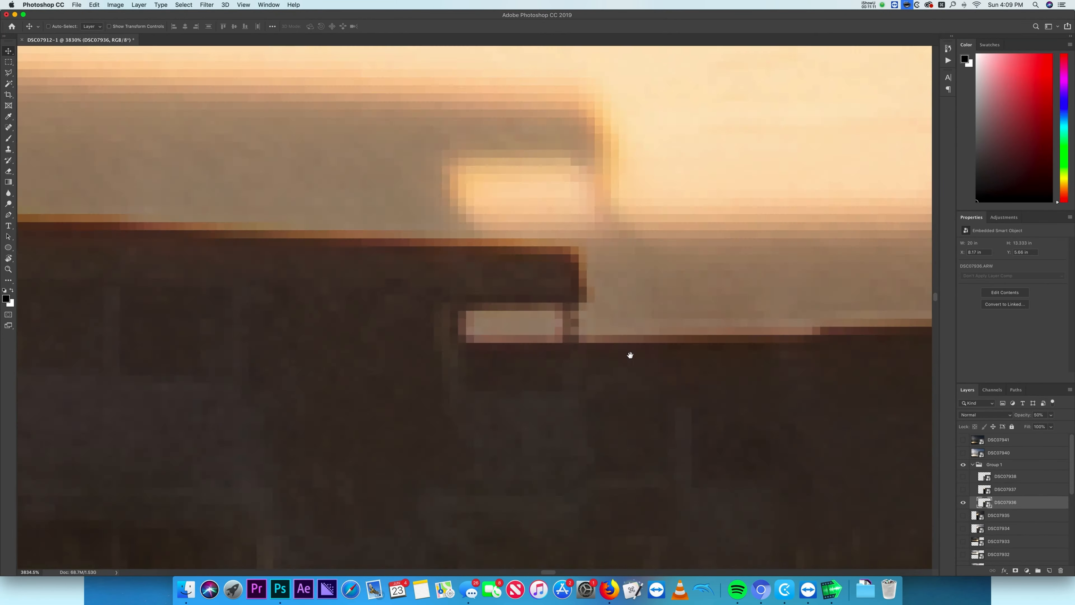
# - Crop the canvas around the stitched panorama with the Crop tool and commit the crop
pyautogui.scroll(-10, 631, 355)
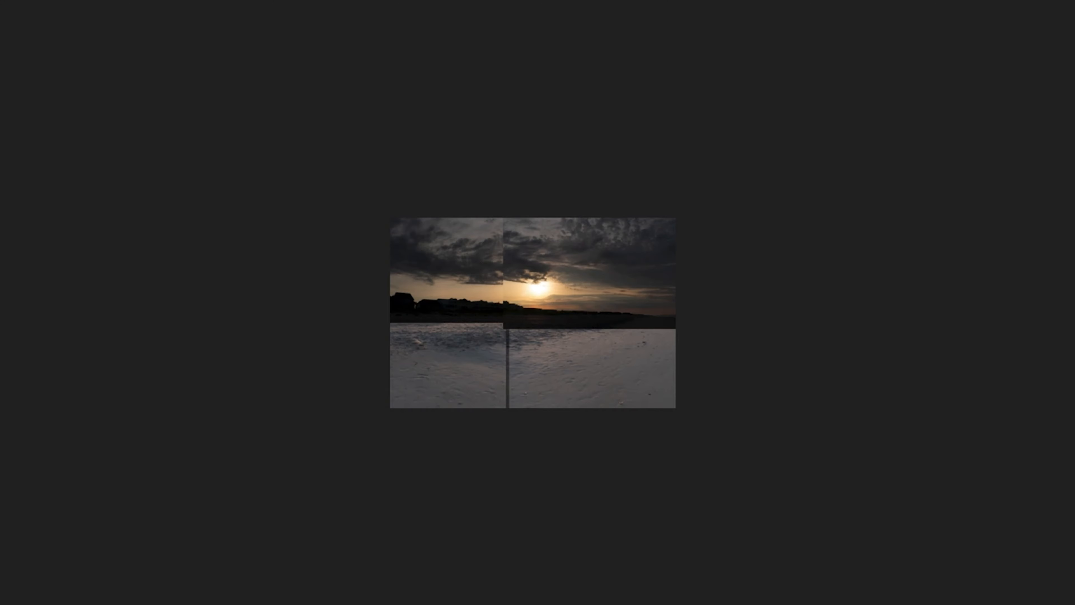
pyautogui.press('c')
pyautogui.moveTo(679, 394); pyautogui.dragTo(844, 509)
pyautogui.moveTo(859, 342); pyautogui.dragTo(833, 305)
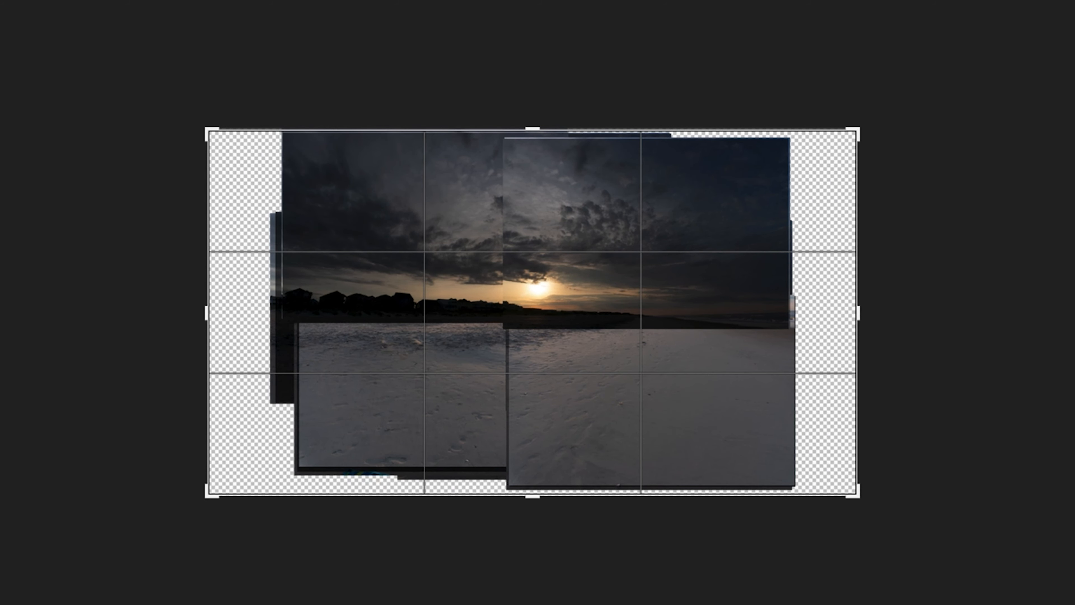
pyautogui.moveTo(940, 334); pyautogui.dragTo(811, 305)
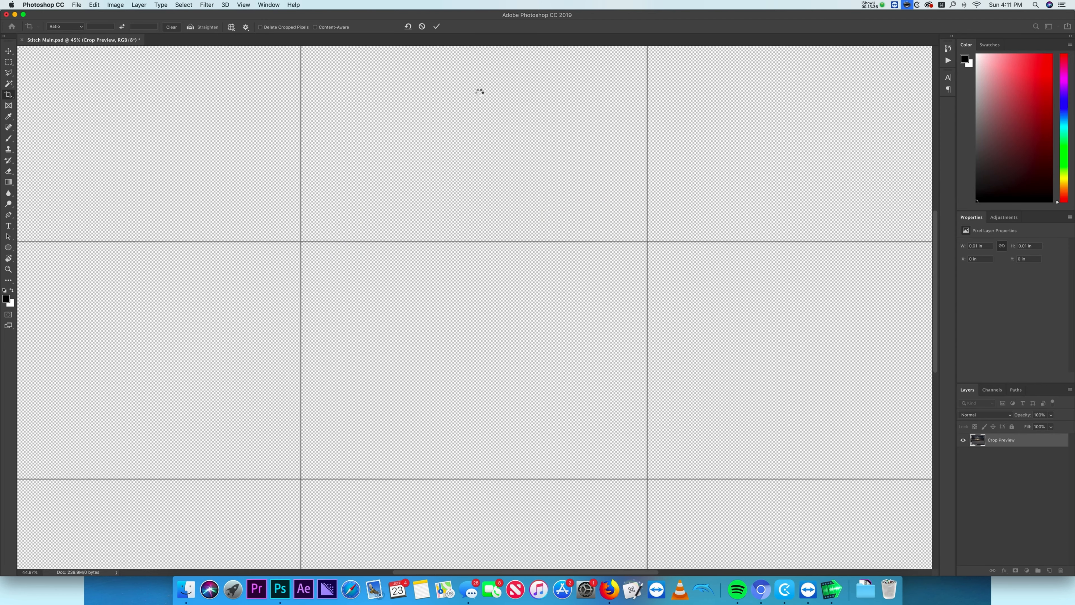
pyautogui.press('Return')
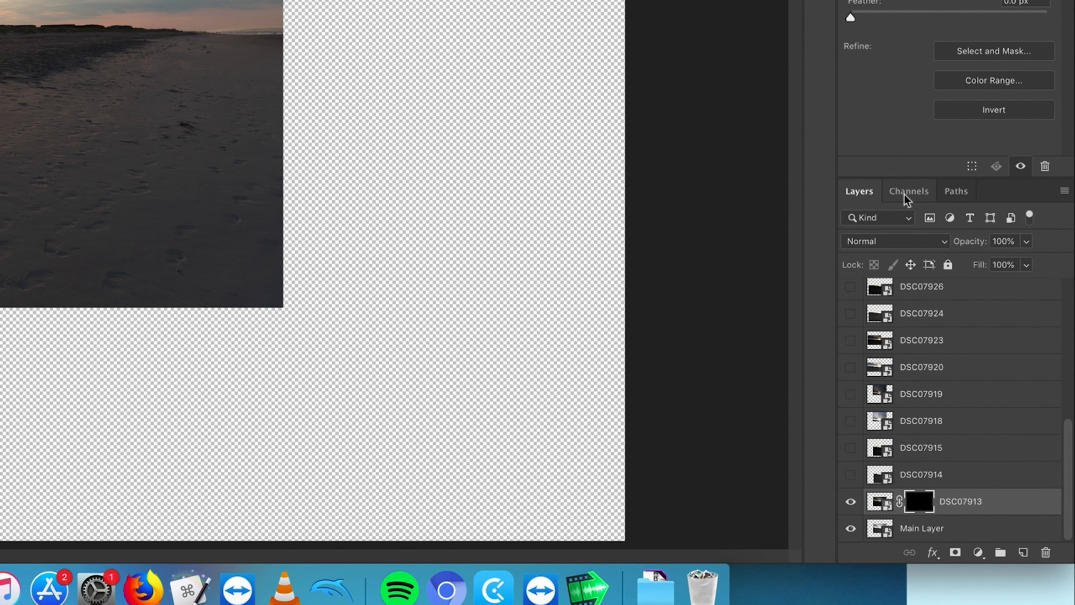
# - Open the channels and view the Red, Green and Blue channels individually to compare their contrast
pyautogui.click(991, 389)
pyautogui.click(910, 229)
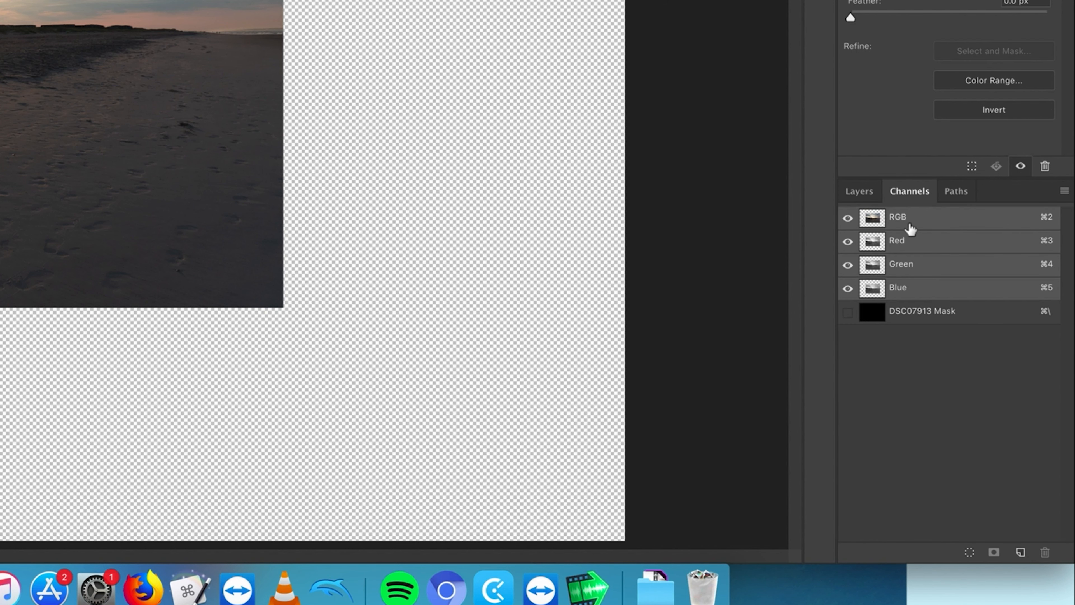
pyautogui.click(870, 201)
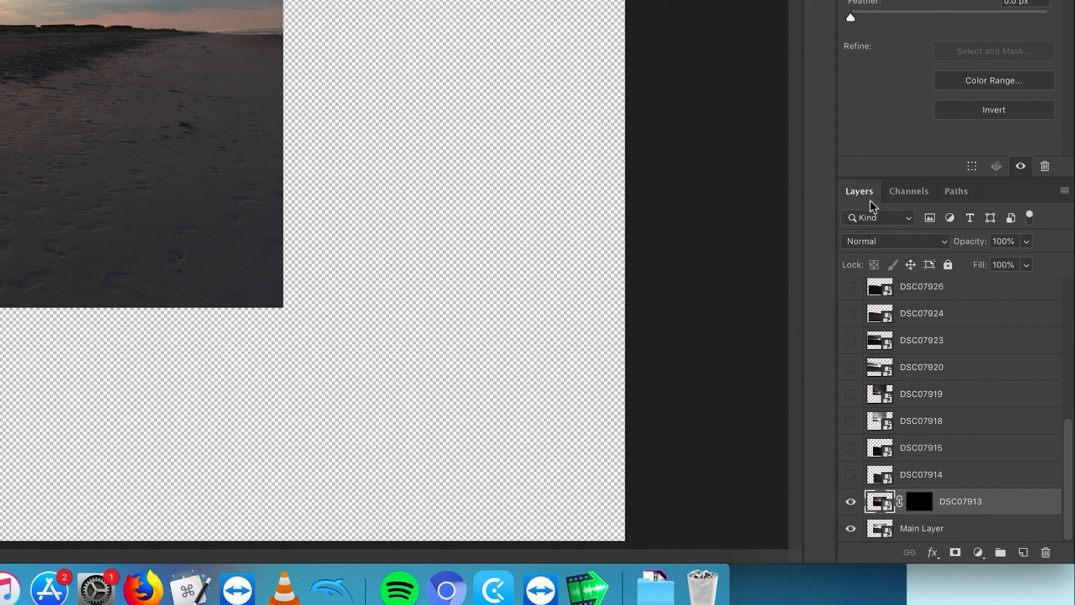
pyautogui.click(904, 189)
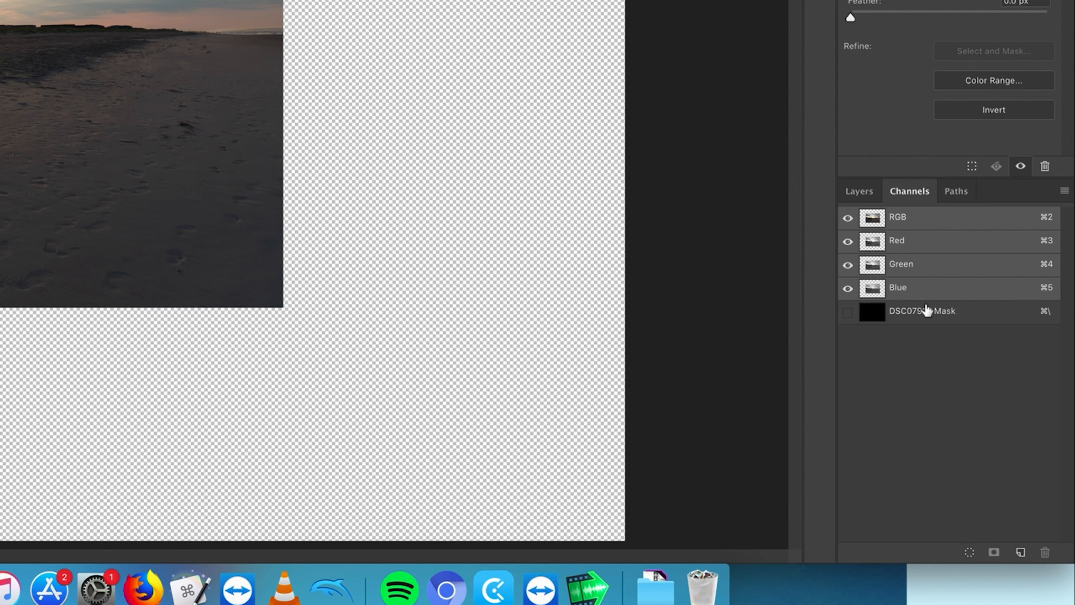
pyautogui.press('super+3')
pyautogui.press('super+4')
pyautogui.press('super+5')
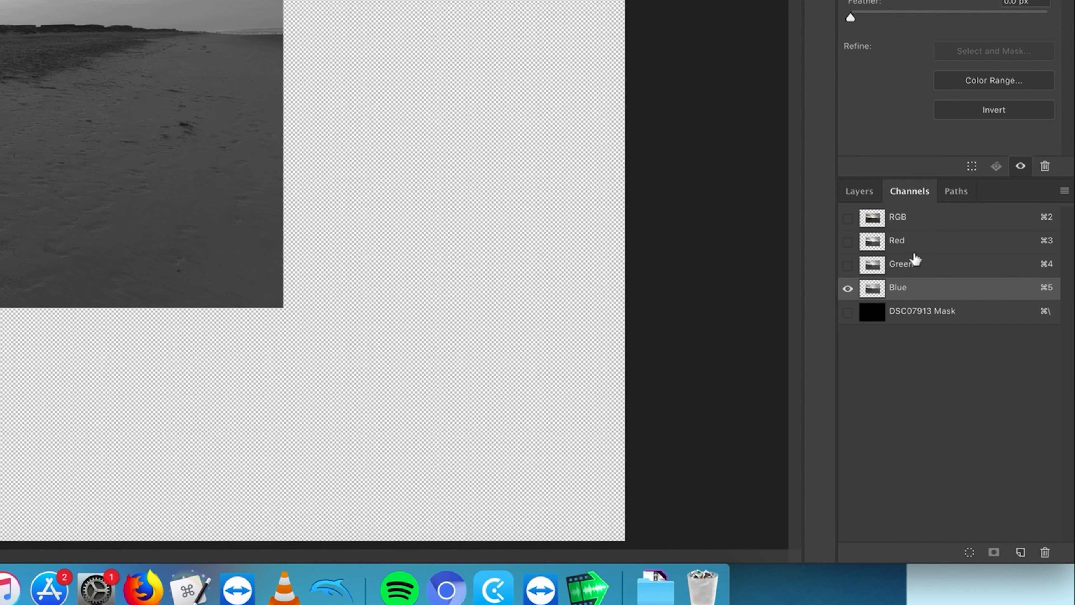
pyautogui.click(917, 243)
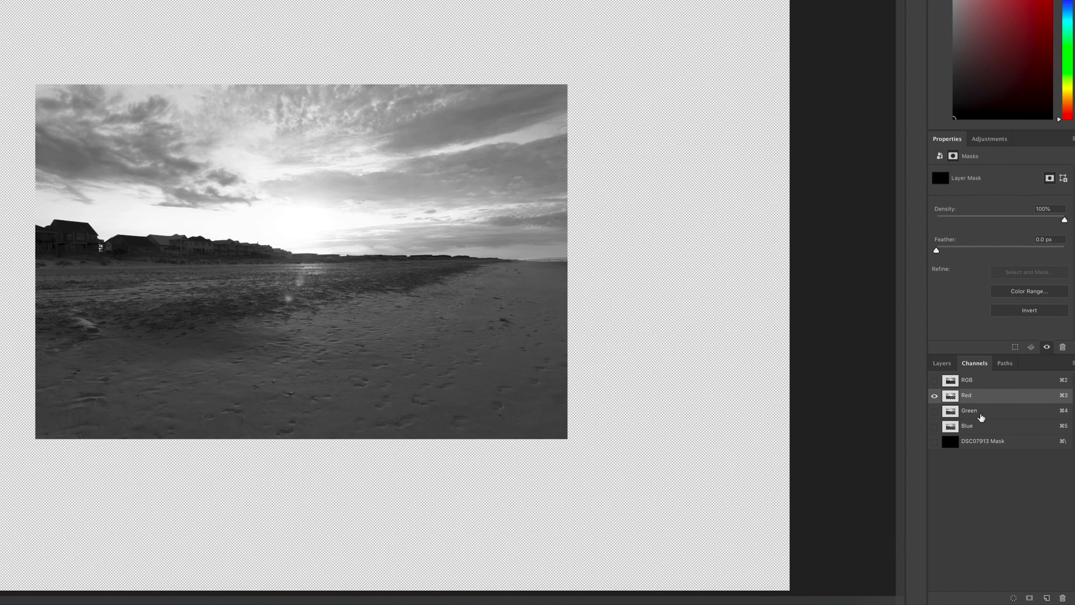
pyautogui.click(918, 266)
pyautogui.click(916, 289)
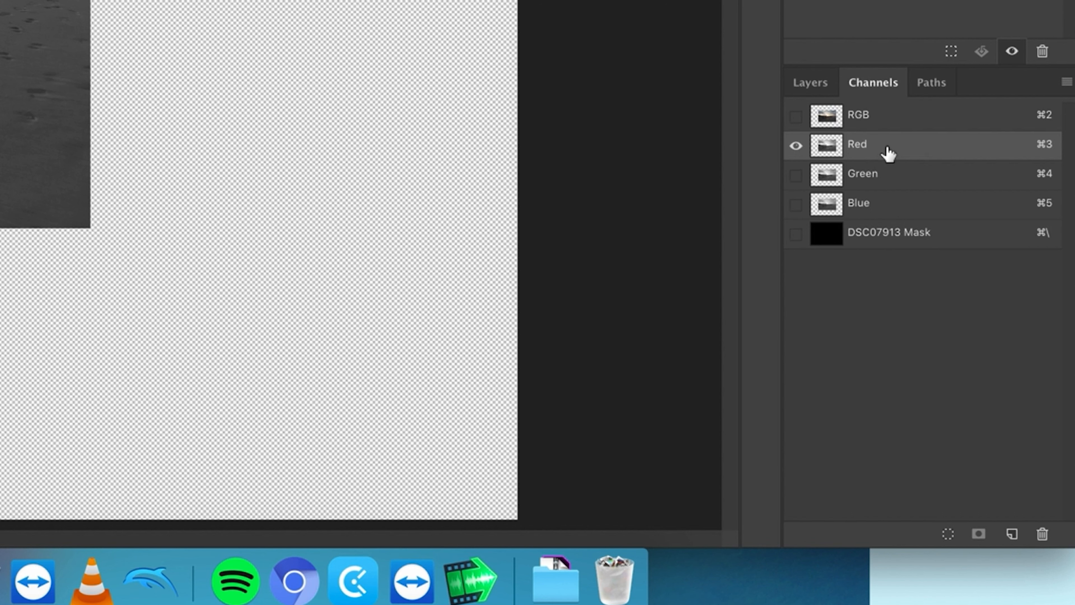
# - Duplicate the Red channel
pyautogui.rightClick(889, 148)
pyautogui.click(970, 331)
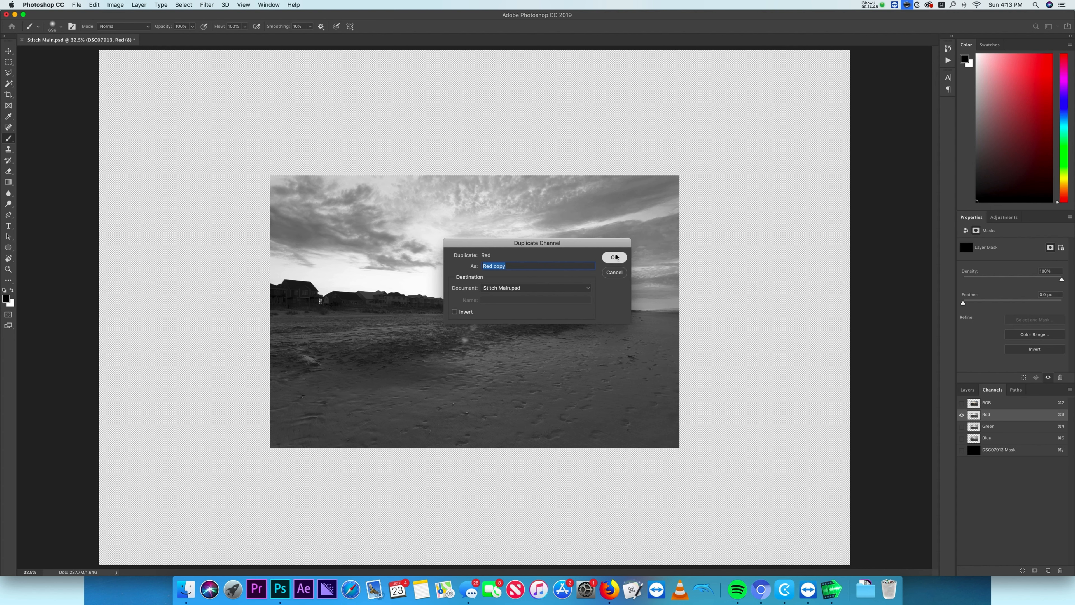
pyautogui.press('Return')
# - Select the Red copy channel and apply Levels, moving the black and white input sliders inward to boost contrast
pyautogui.click(963, 450)
pyautogui.click(992, 462)
pyautogui.hotkey('ctrl', 'l')
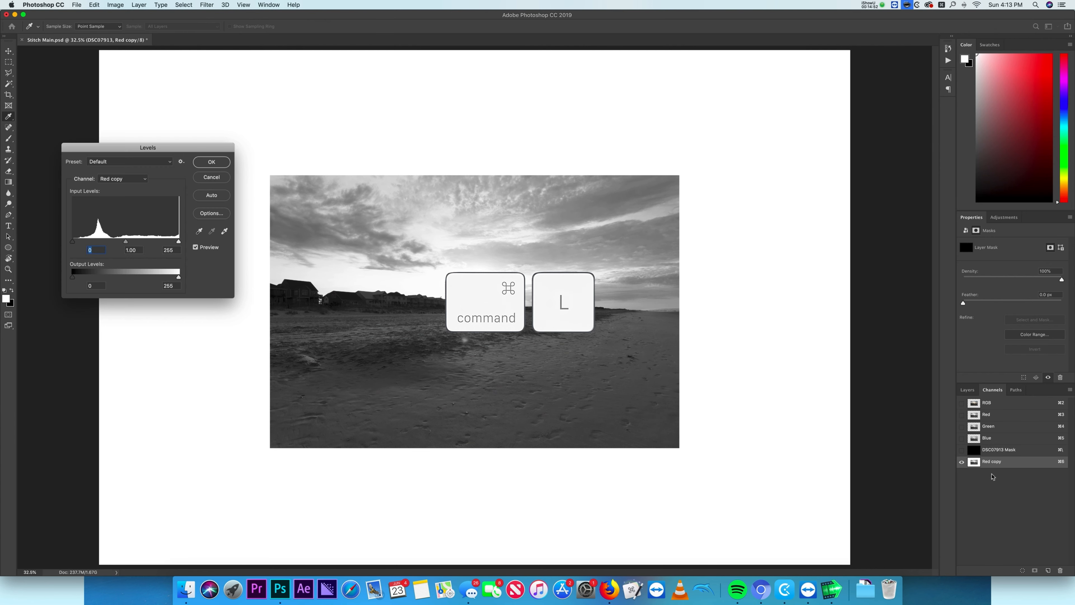
pyautogui.moveTo(88, 244); pyautogui.dragTo(117, 246)
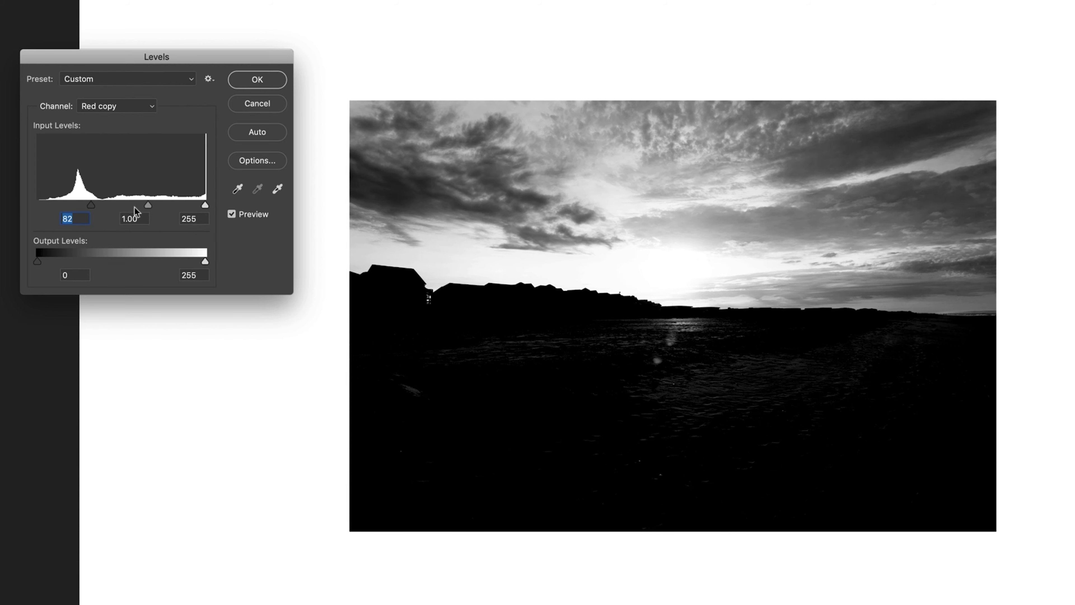
pyautogui.moveTo(187, 207); pyautogui.dragTo(166, 206)
pyautogui.moveTo(91, 205); pyautogui.dragTo(116, 207)
pyautogui.click(257, 79)
# - Paint white over the remaining dark cloud areas of the sky in the Red copy channel with the Brush tool
pyautogui.press('b')
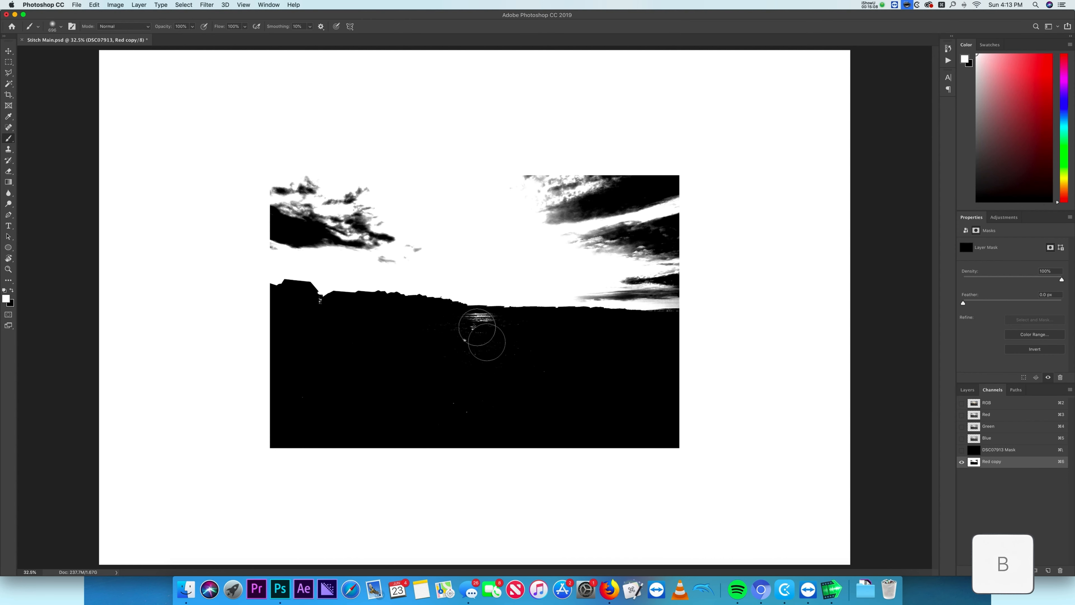
pyautogui.moveTo(714, 300); pyautogui.dragTo(716, 300)
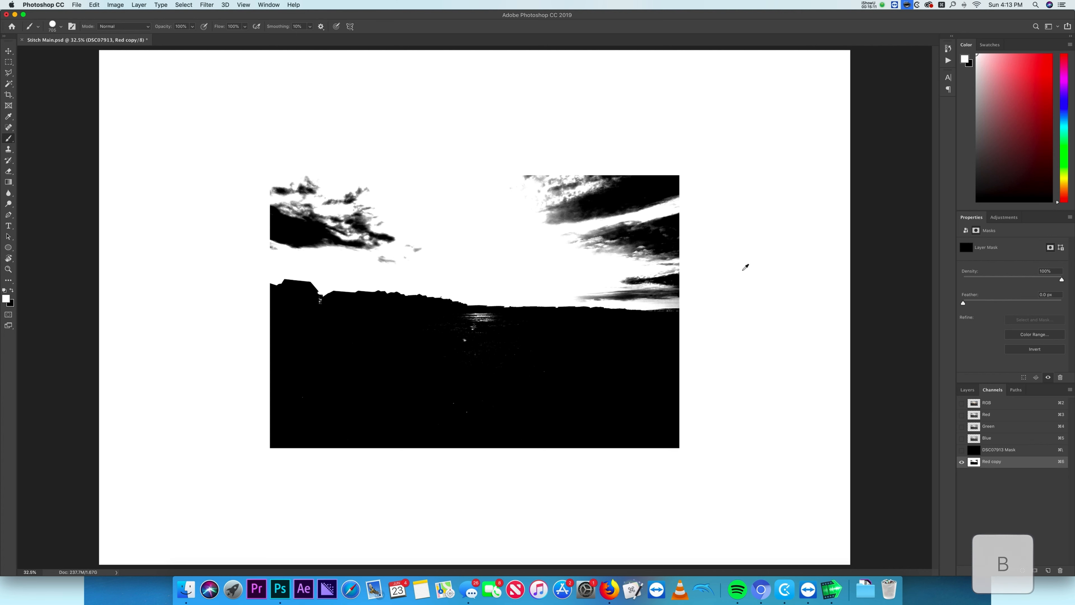
pyautogui.moveTo(347, 243)
pyautogui.mouseDown()
pyautogui.moveTo(415, 244)
pyautogui.moveTo(388, 207)
pyautogui.moveTo(318, 182)
pyautogui.mouseUp()
pyautogui.keyDown('alt'); pyautogui.click(347, 347); pyautogui.keyUp('alt')
pyautogui.moveTo(457, 335)
pyautogui.mouseDown()
pyautogui.moveTo(528, 340)
pyautogui.moveTo(415, 341)
pyautogui.moveTo(439, 389)
pyautogui.moveTo(471, 409)
pyautogui.moveTo(315, 398)
pyautogui.moveTo(438, 412)
pyautogui.moveTo(568, 397)
pyautogui.mouseUp()
pyautogui.keyDown('alt'); pyautogui.click(395, 189); pyautogui.keyUp('alt')
pyautogui.moveTo(395, 189)
pyautogui.mouseDown()
pyautogui.moveTo(513, 166)
pyautogui.moveTo(689, 204)
pyautogui.moveTo(502, 224)
pyautogui.moveTo(564, 279)
pyautogui.moveTo(711, 286)
pyautogui.moveTo(632, 235)
pyautogui.moveTo(721, 240)
pyautogui.mouseUp()
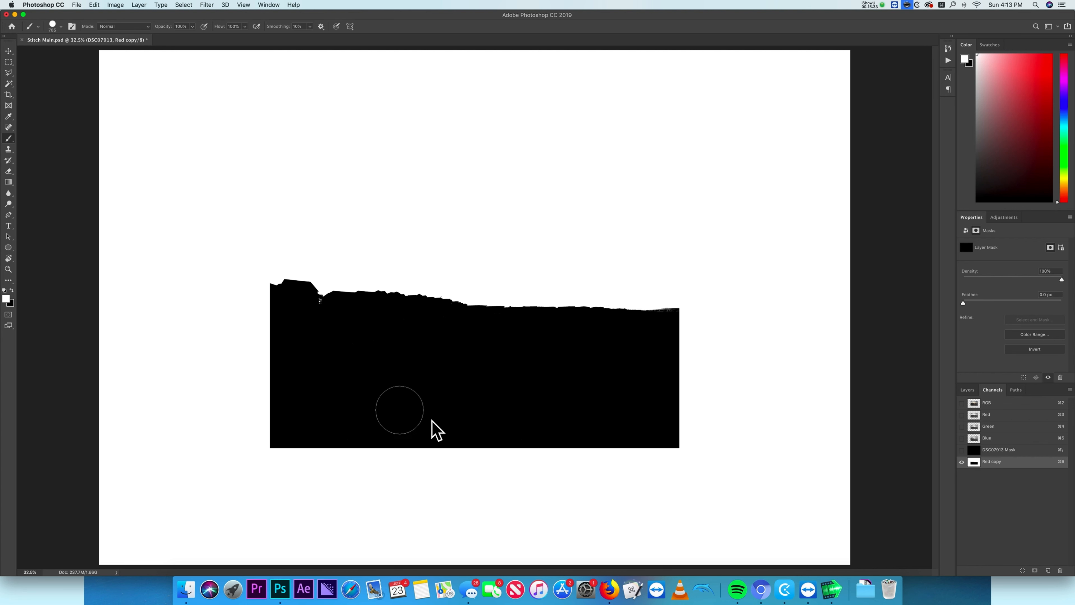
# - Swap the colours, load the Red copy channel as a selection, and return to the layers
pyautogui.press('x')
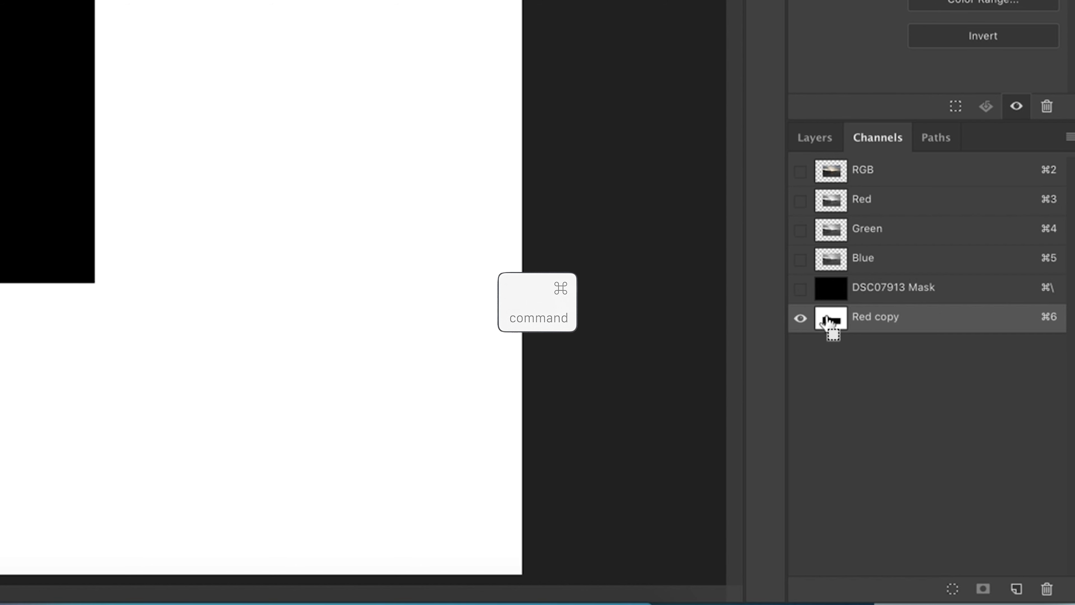
pyautogui.keyDown('super'); pyautogui.click(827, 319); pyautogui.keyUp('super')
pyautogui.click(844, 173)
pyautogui.click(821, 139)
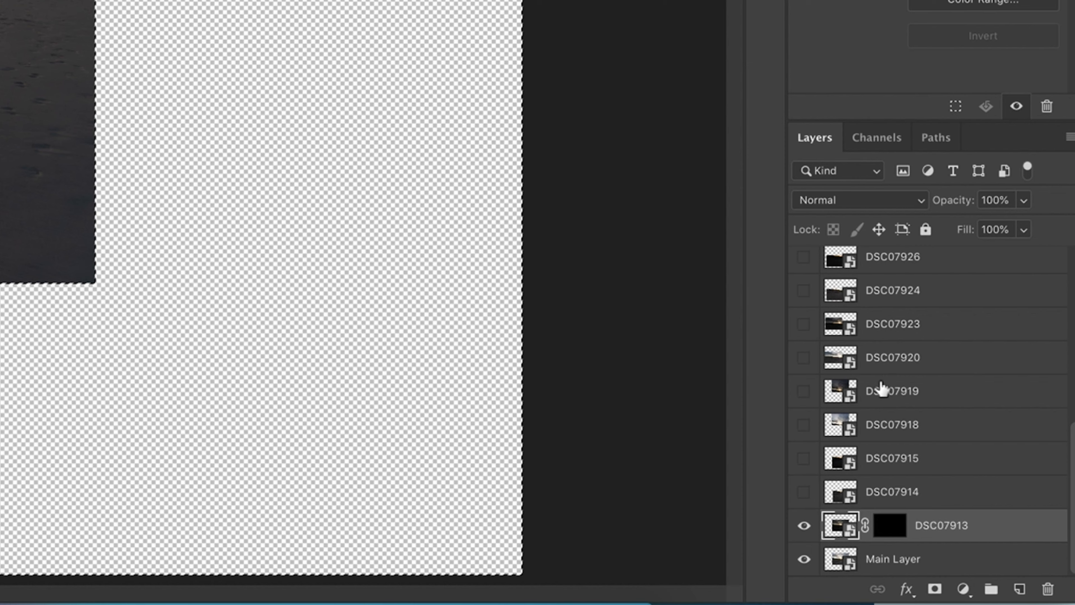
# - Invert the selected area of the DSC07913 layer mask and deselect
pyautogui.click(914, 540)
pyautogui.hotkey('ctrl', 'i')
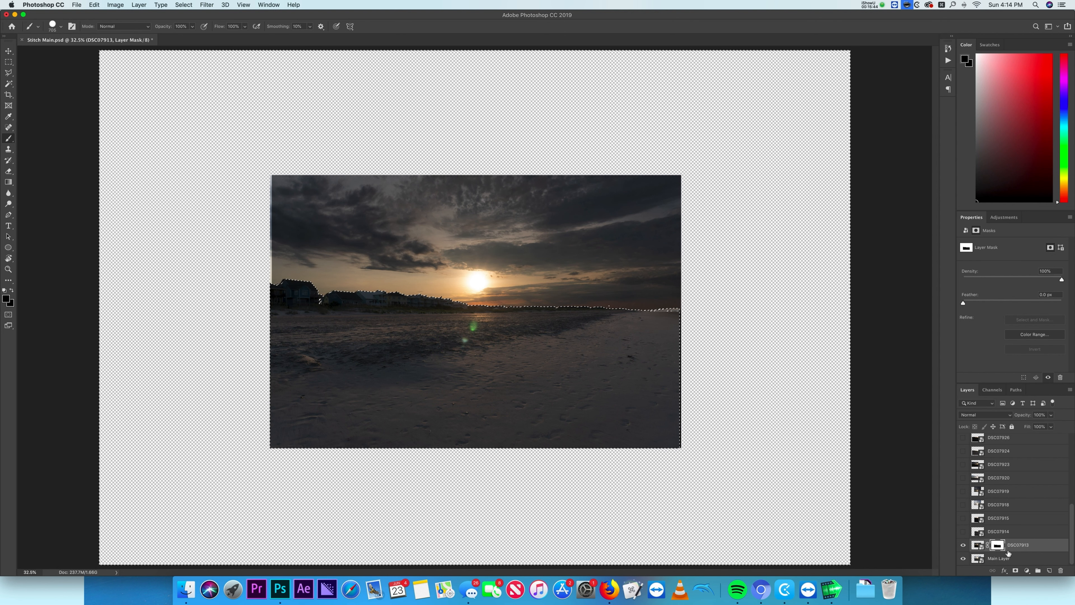
pyautogui.hotkey('ctrl', 'd')
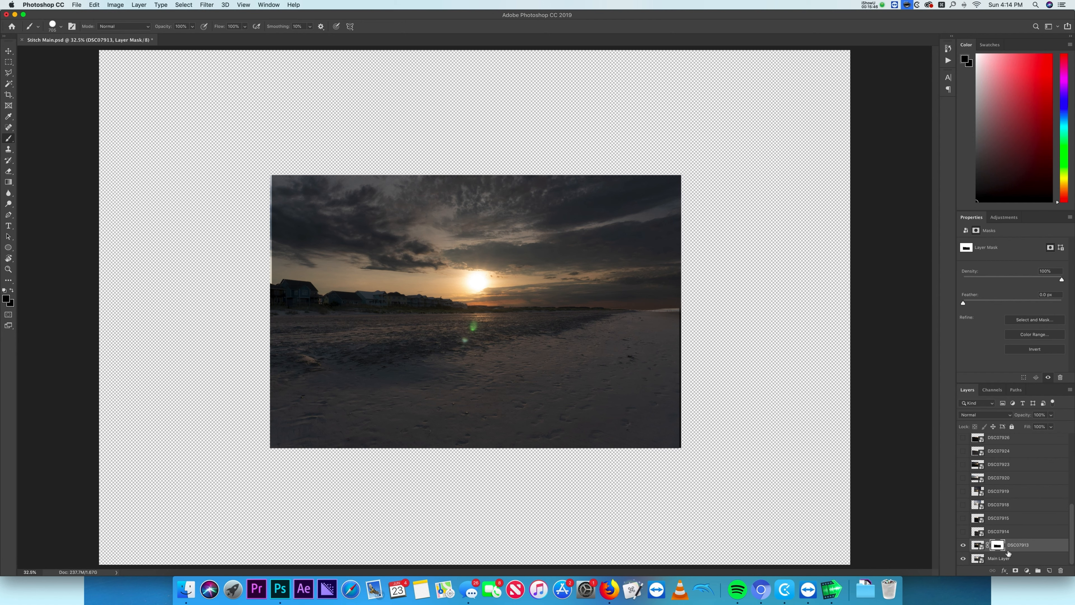
# - Zoom in and pan along the skyline to inspect the masked blend between sky and houses
pyautogui.press('v')
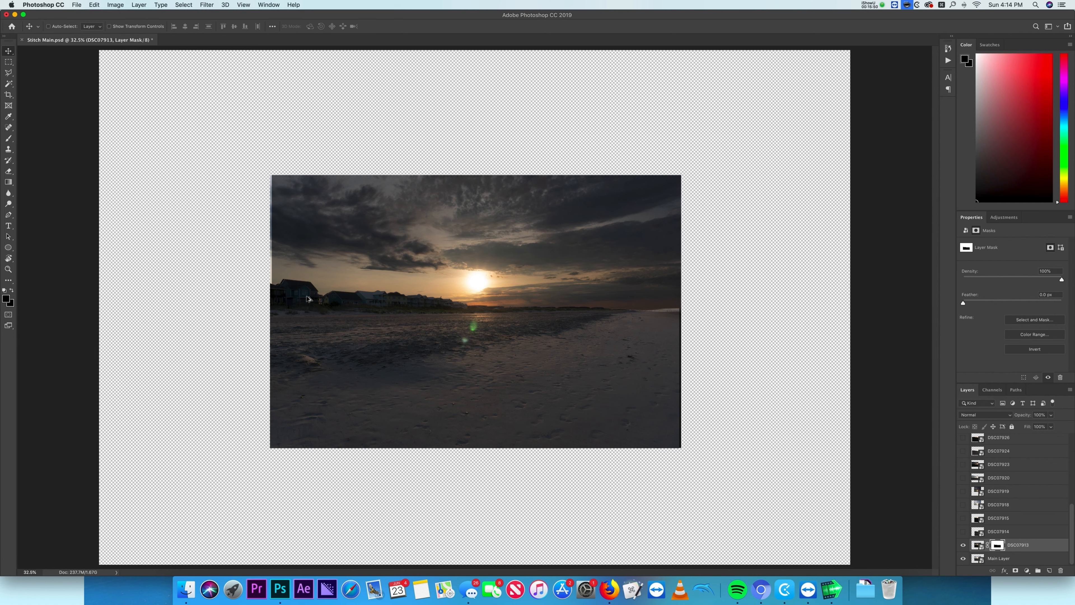
pyautogui.scroll(5, 307, 299)
pyautogui.moveTo(295, 278); pyautogui.dragTo(427, 349)
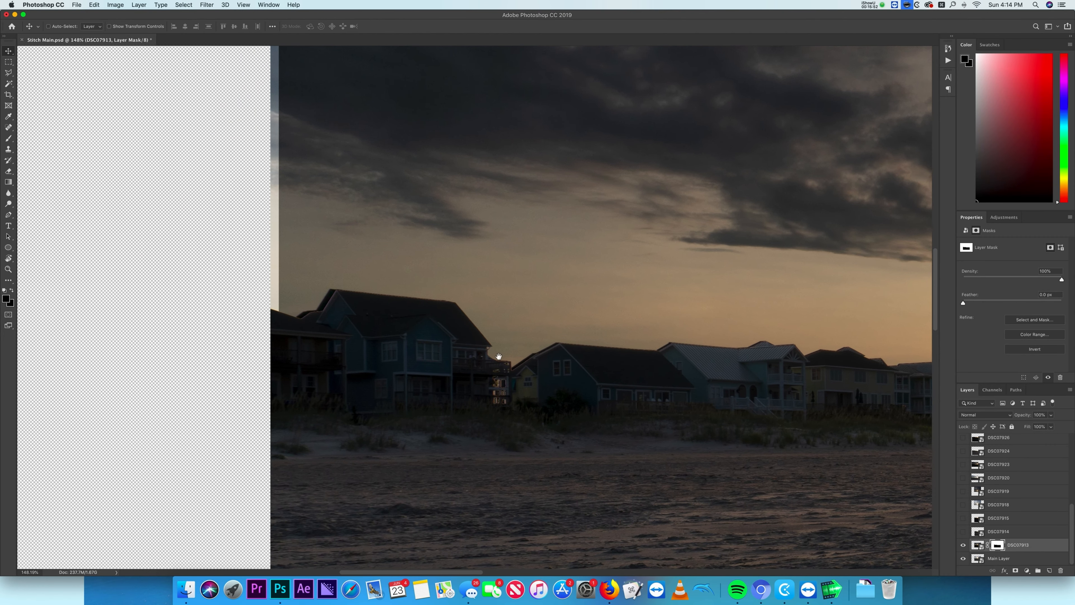
pyautogui.moveTo(701, 362); pyautogui.dragTo(338, 346)
pyautogui.moveTo(719, 391); pyautogui.dragTo(577, 366)
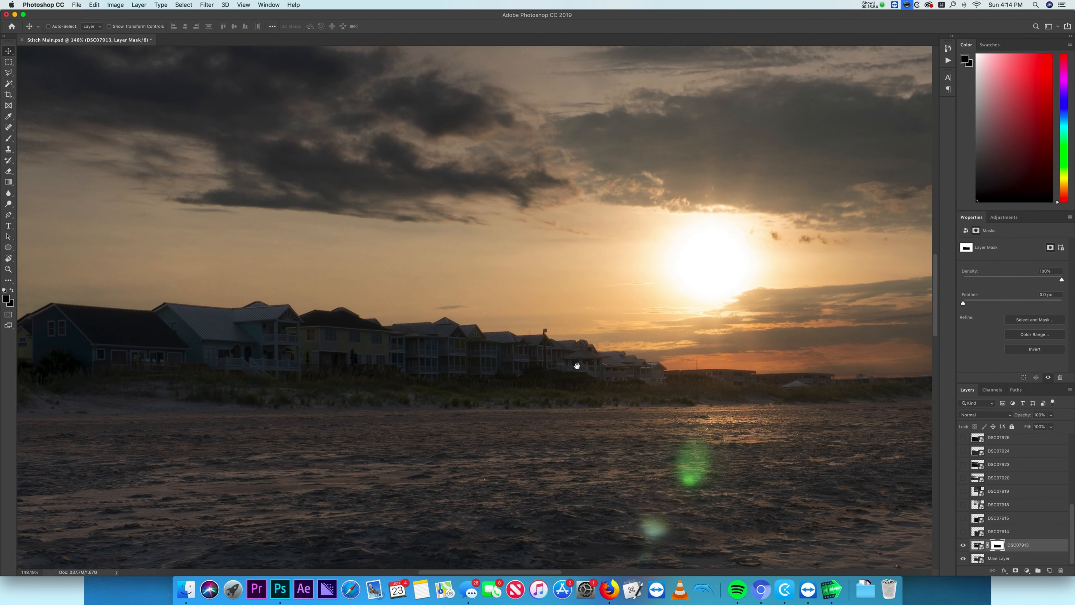
pyautogui.moveTo(781, 373); pyautogui.dragTo(716, 372)
pyautogui.moveTo(650, 363); pyautogui.dragTo(441, 347)
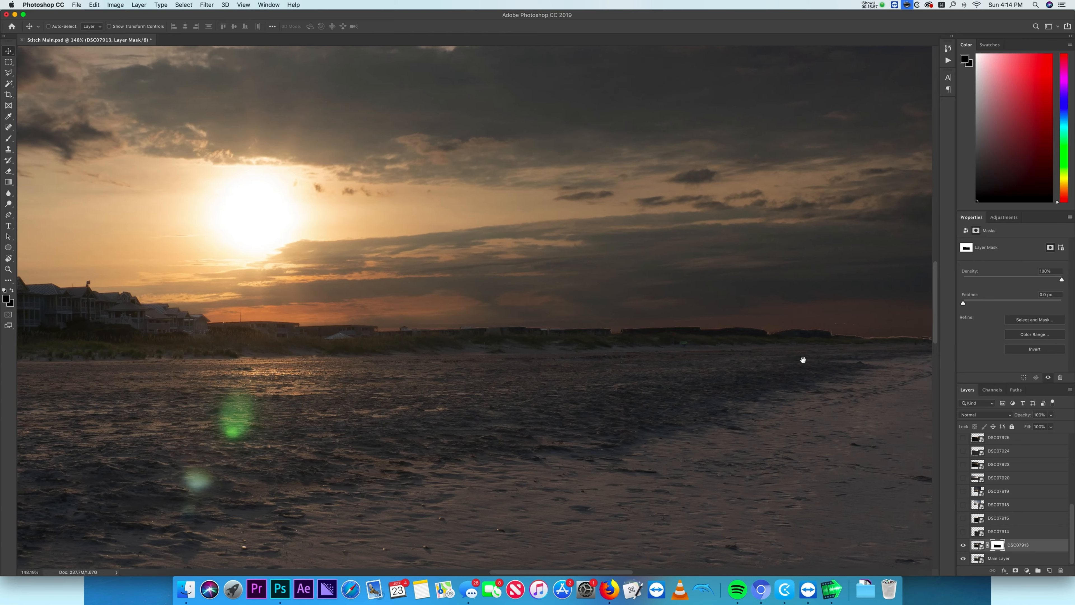
pyautogui.moveTo(802, 360); pyautogui.dragTo(524, 336)
# - Paint on the DSC07913 mask along the right-hand horizon to blend the shoreline between frames
pyautogui.press('b')
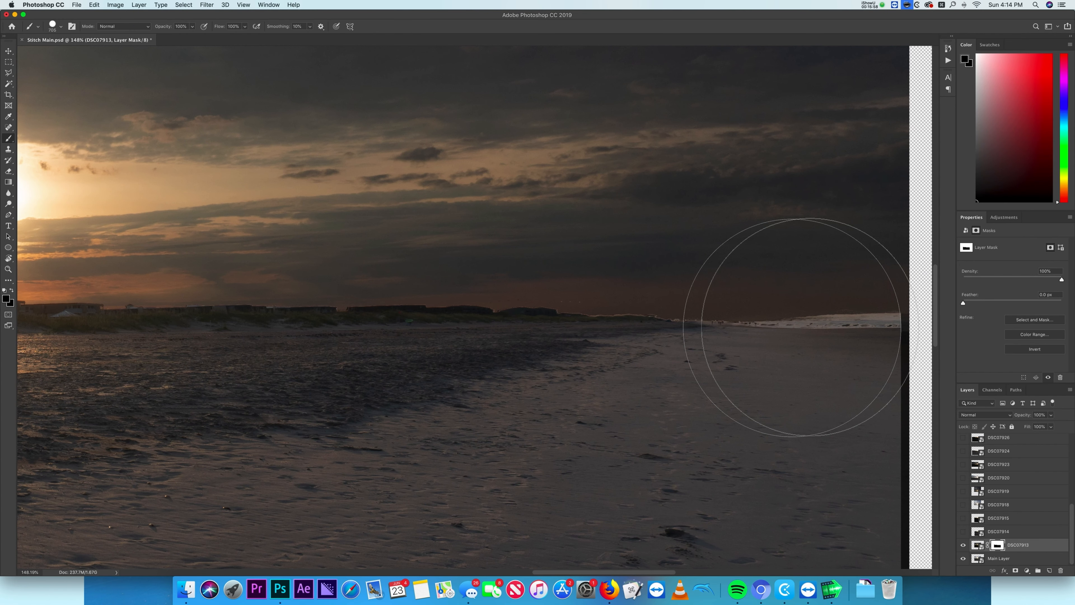
pyautogui.rightClick(801, 327)
pyautogui.moveTo(745, 314); pyautogui.dragTo(440, 312)
pyautogui.moveTo(840, 364); pyautogui.dragTo(809, 258)
pyautogui.moveTo(704, 326); pyautogui.dragTo(817, 331)
pyautogui.moveTo(738, 336)
pyautogui.mouseDown()
pyautogui.moveTo(734, 290)
pyautogui.moveTo(695, 305)
pyautogui.mouseUp()
pyautogui.scroll(6, 795, 329)
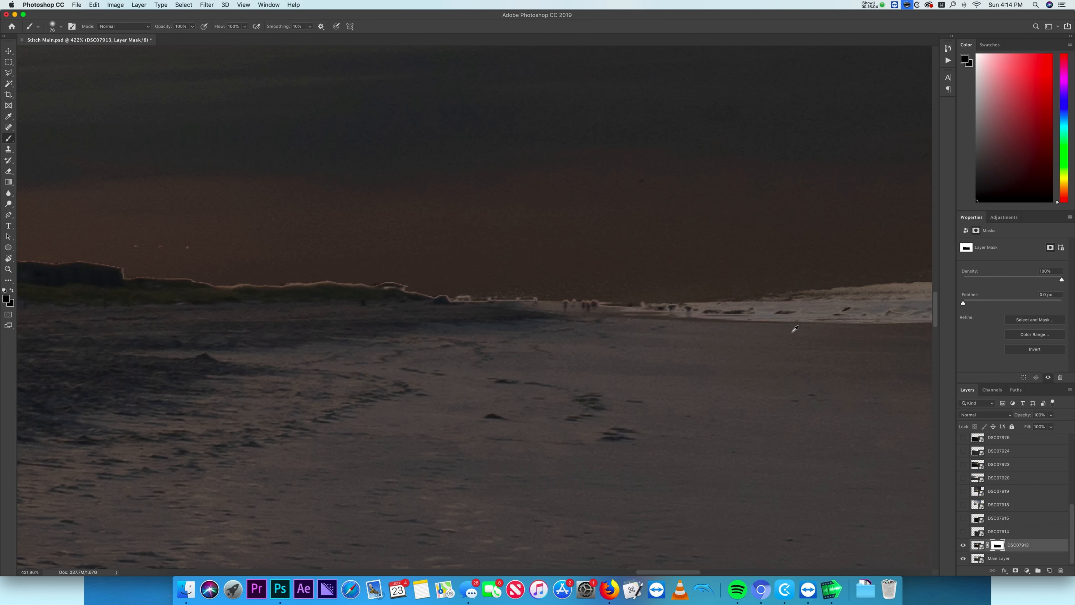
pyautogui.moveTo(679, 351); pyautogui.dragTo(387, 433)
# - Shrink the brush, swap colours, and paint along the waterline to restore the surf detail
pyautogui.press('[')
pyautogui.press('x')
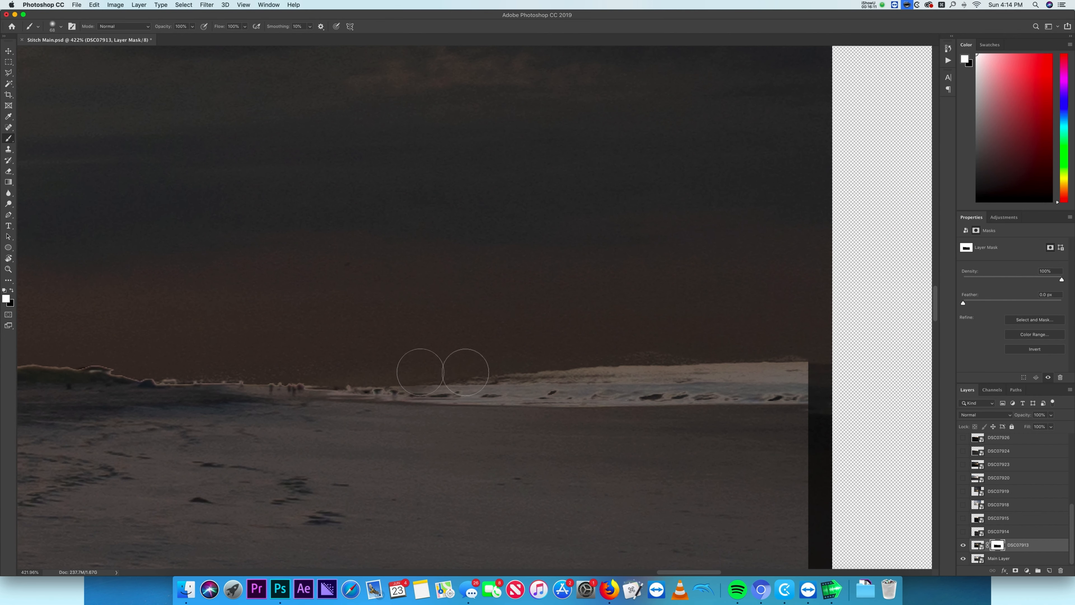
pyautogui.moveTo(373, 380)
pyautogui.mouseDown()
pyautogui.moveTo(360, 380)
pyautogui.moveTo(580, 389)
pyautogui.moveTo(825, 373)
pyautogui.moveTo(374, 387)
pyautogui.moveTo(670, 420)
pyautogui.mouseUp()
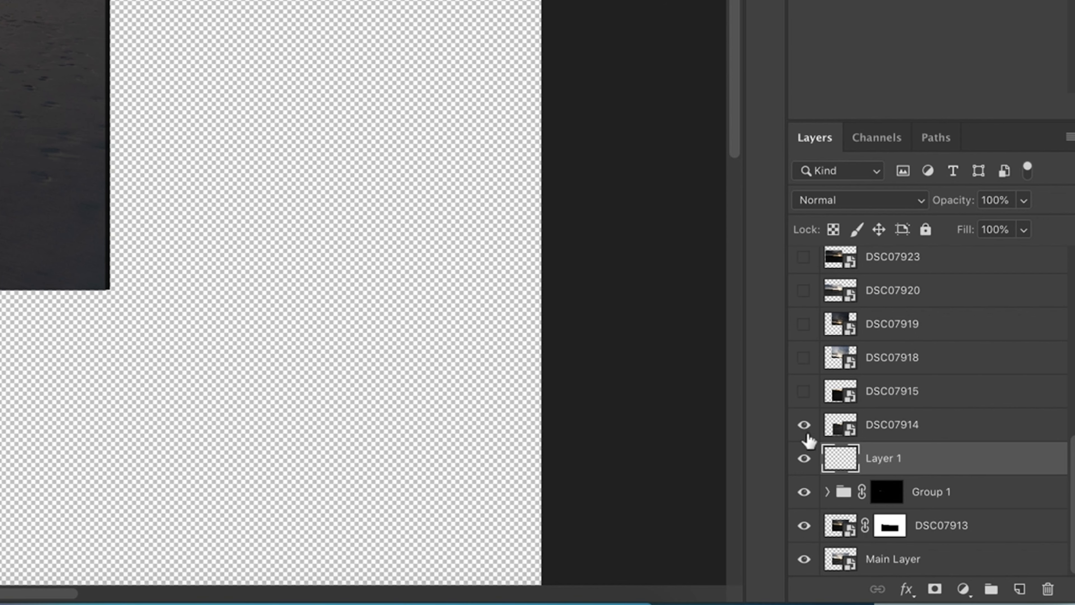
# - Select the DSC07914 layer and switch to the Move tool
pyautogui.click(906, 428)
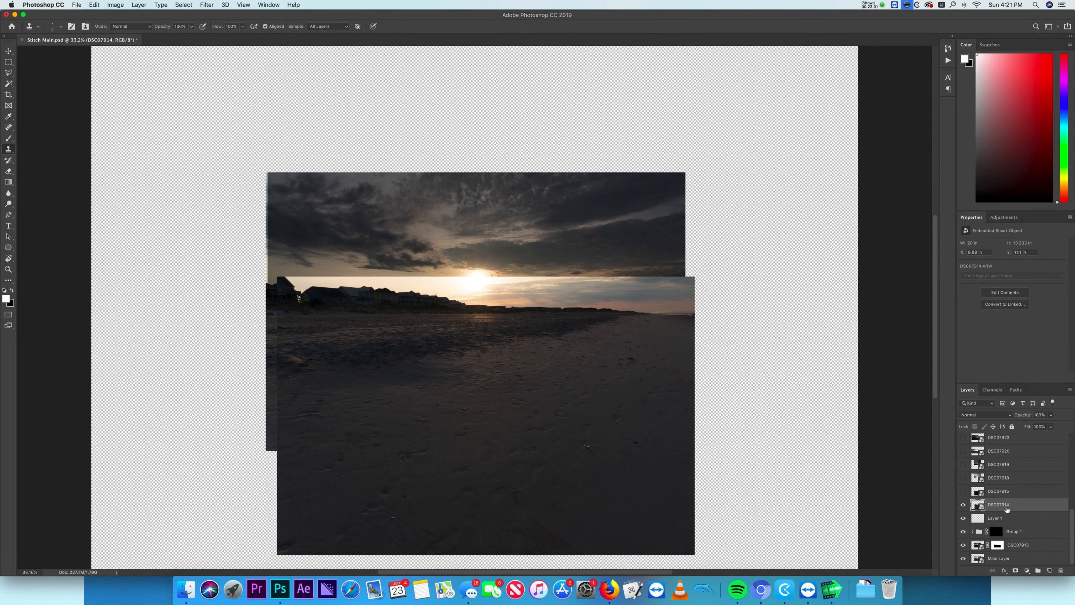
pyautogui.press('v')
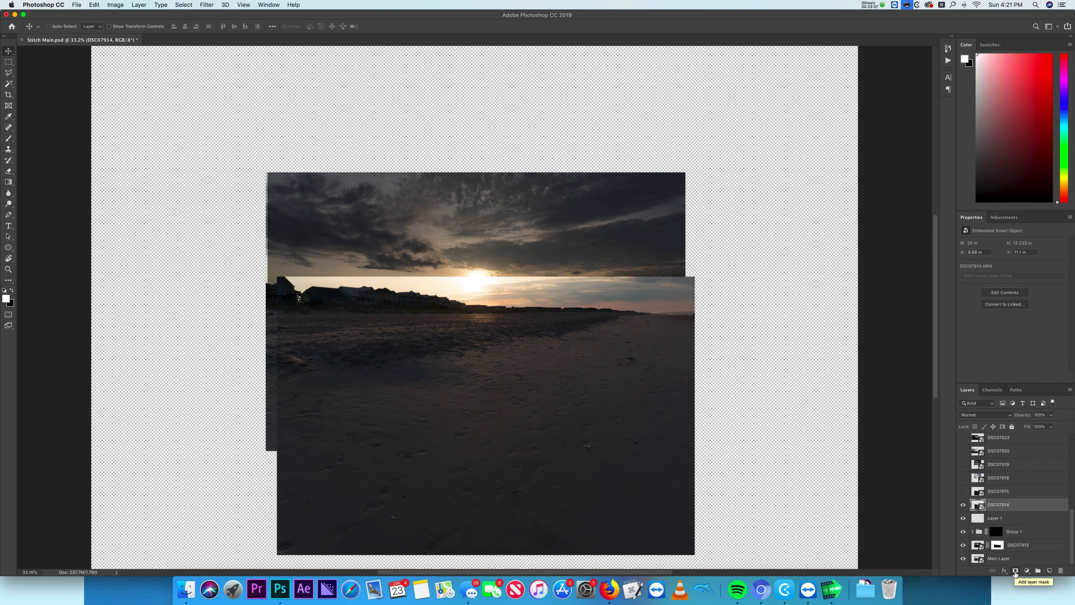
pyautogui.keyDown('alt'); pyautogui.click(1015, 571); pyautogui.keyUp('alt')
pyautogui.press('b')
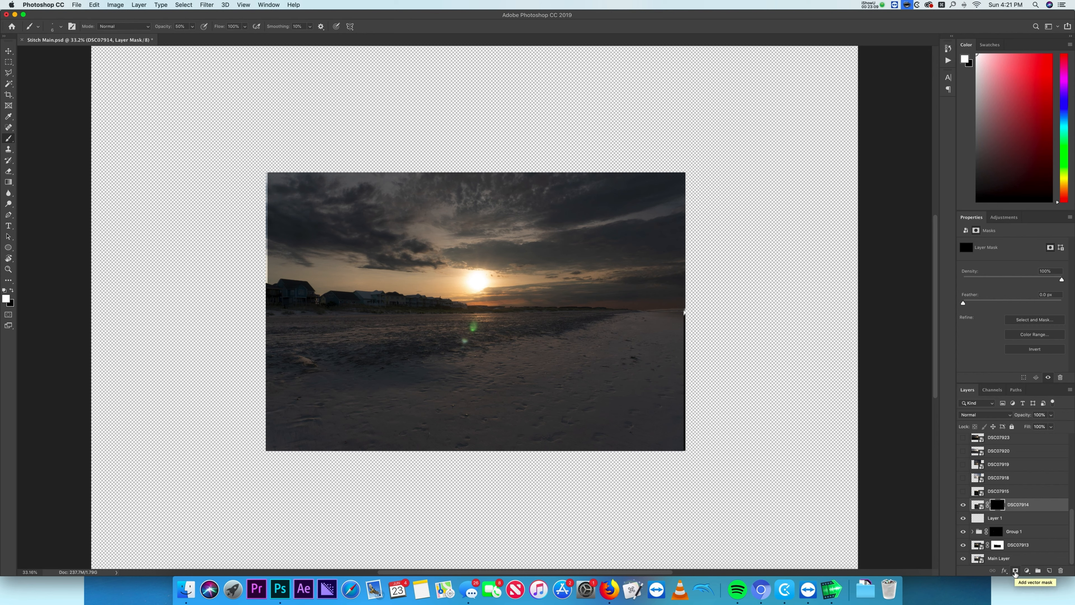
pyautogui.press('super+z')
# - Set DSC07914 to 50% opacity and move it to align with the frame beneath
pyautogui.press('v')
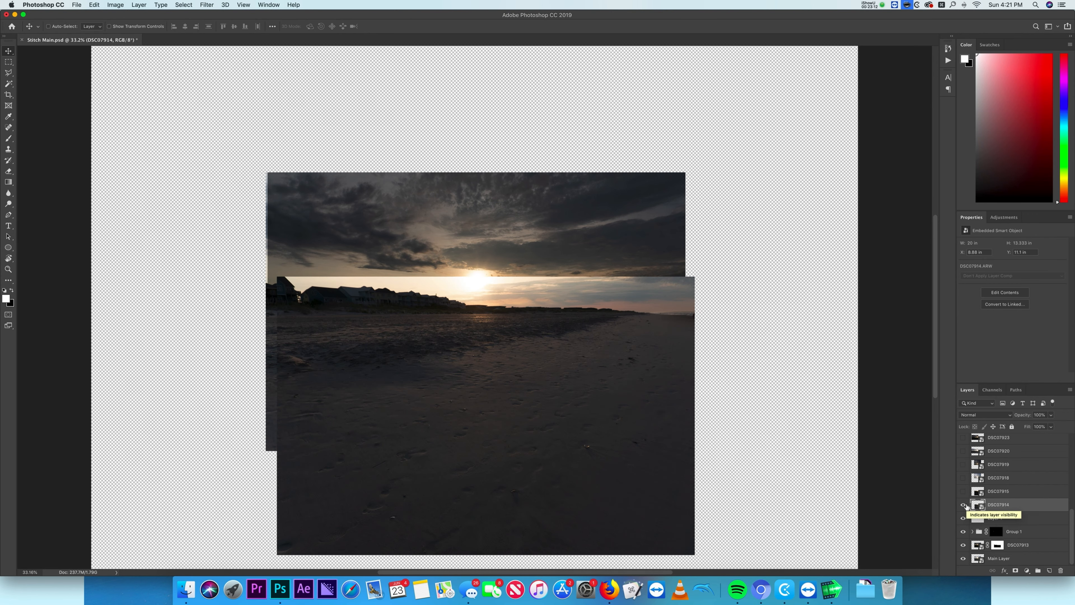
pyautogui.press('5')
pyautogui.scroll(10, 407, 351)
pyautogui.scroll(-7, 407, 354)
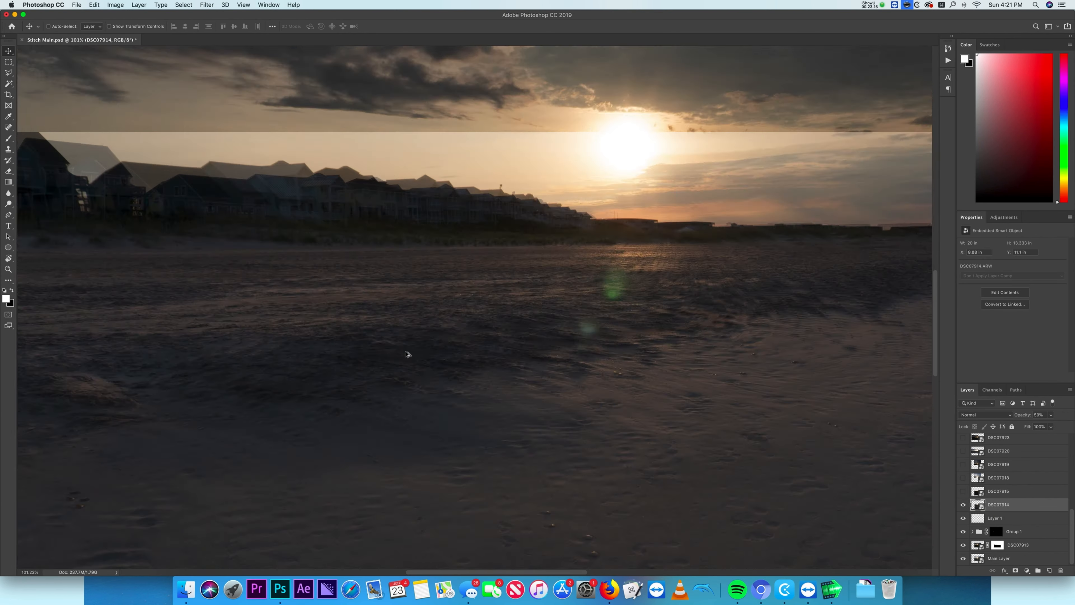
pyautogui.moveTo(549, 402); pyautogui.dragTo(527, 261)
pyautogui.scroll(8, 478, 367)
pyautogui.moveTo(563, 316); pyautogui.dragTo(576, 381)
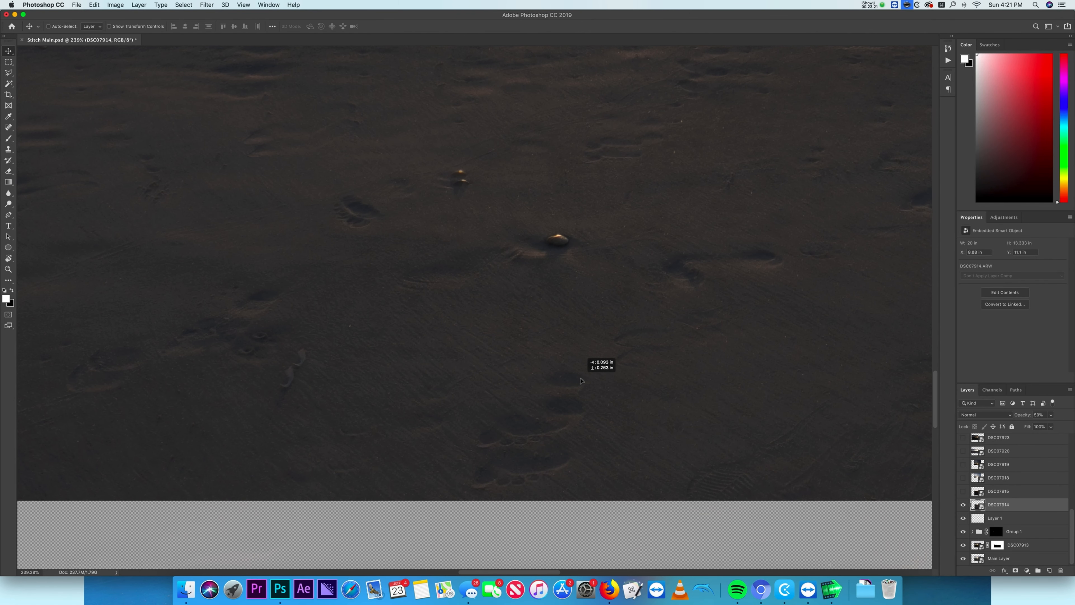
# - Restore DSC07914 to 100% opacity and check its alignment in Difference blend mode before returning to Normal
pyautogui.press('0')
pyautogui.click(982, 415)
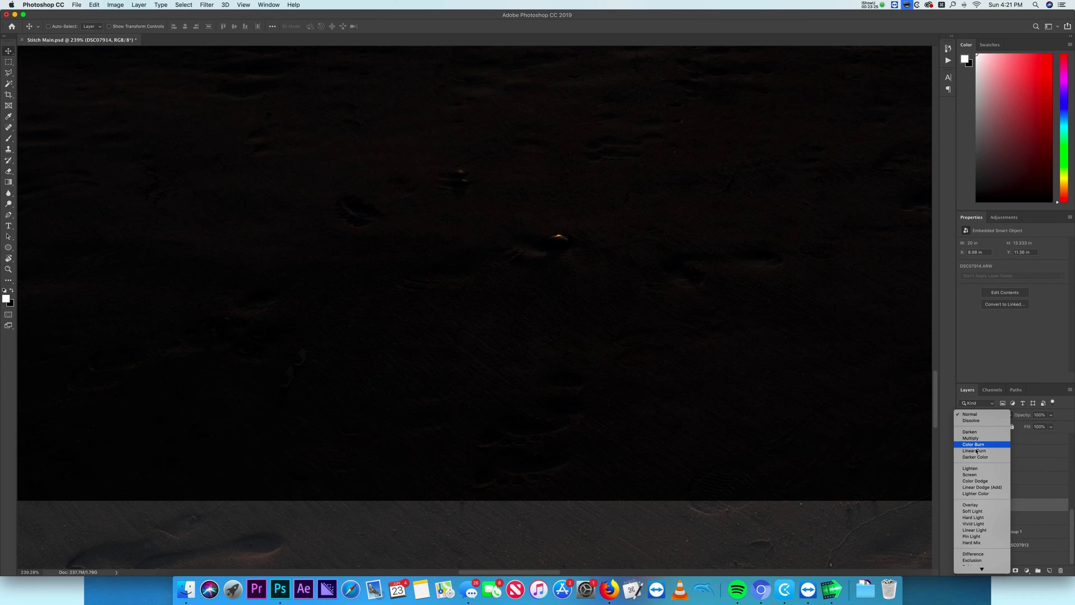
pyautogui.click(979, 554)
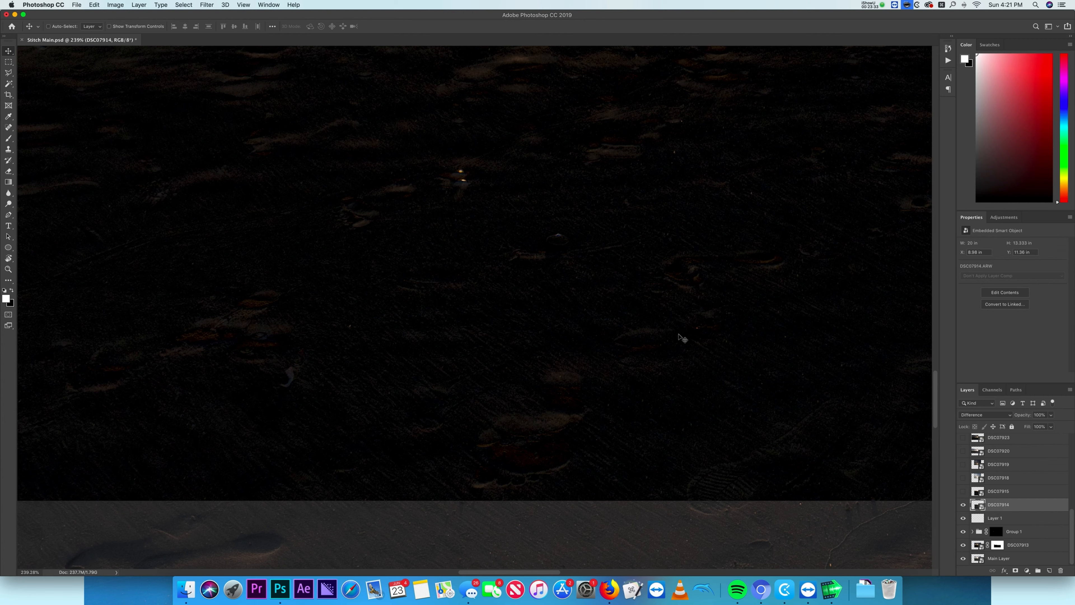
pyautogui.click(982, 415)
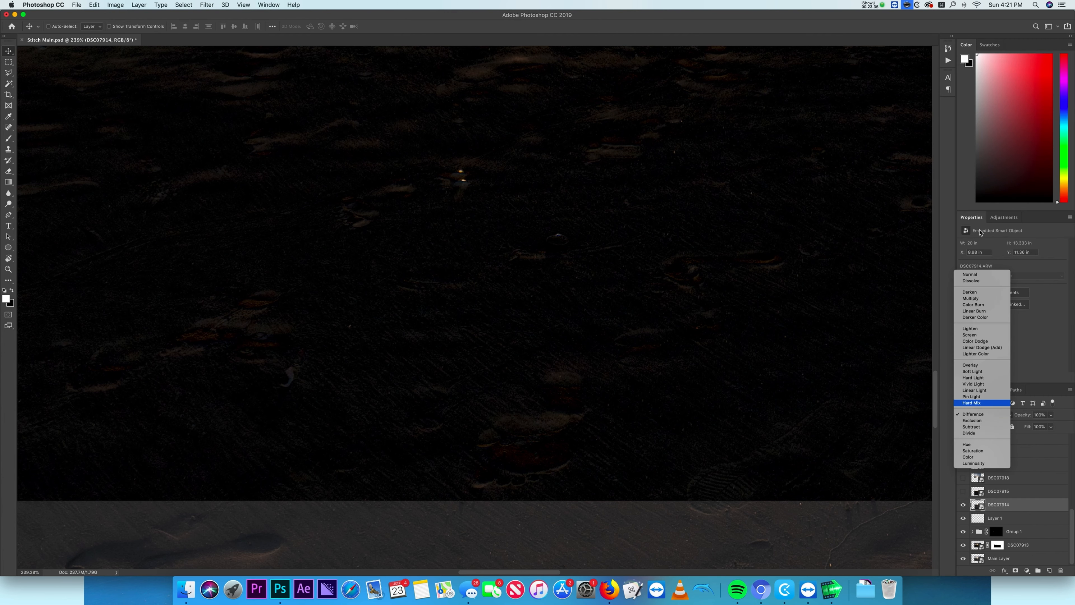
pyautogui.click(974, 272)
# - Add a black layer mask to DSC07914 and paint white over the lower sand to reveal it
pyautogui.scroll(-5, 629, 320)
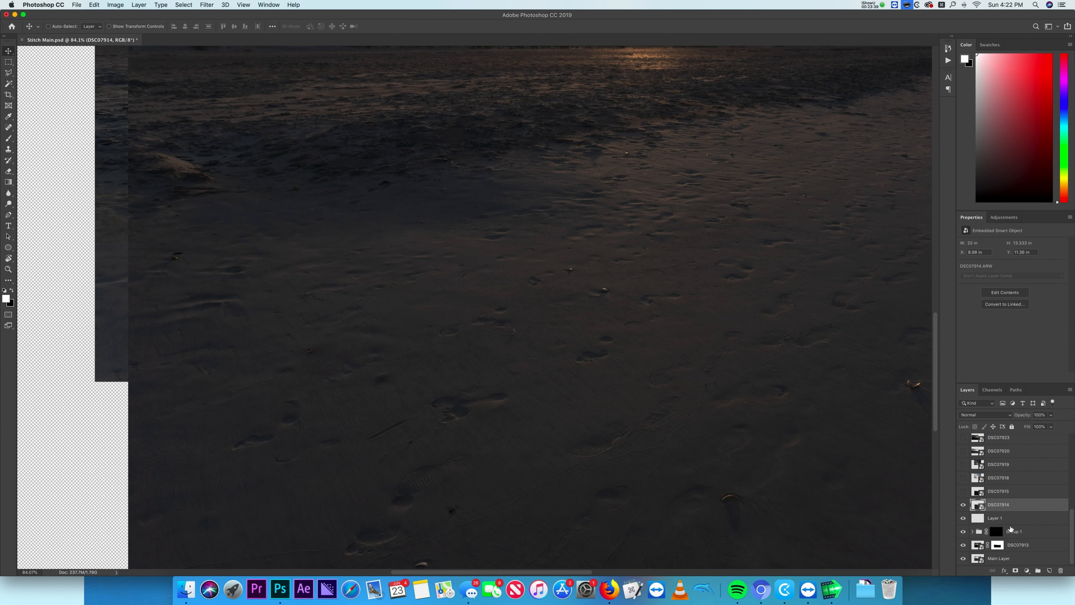
pyautogui.keyDown('alt'); pyautogui.click(1015, 571); pyautogui.keyUp('alt')
pyautogui.press('b')
pyautogui.scroll(-5, 694, 424)
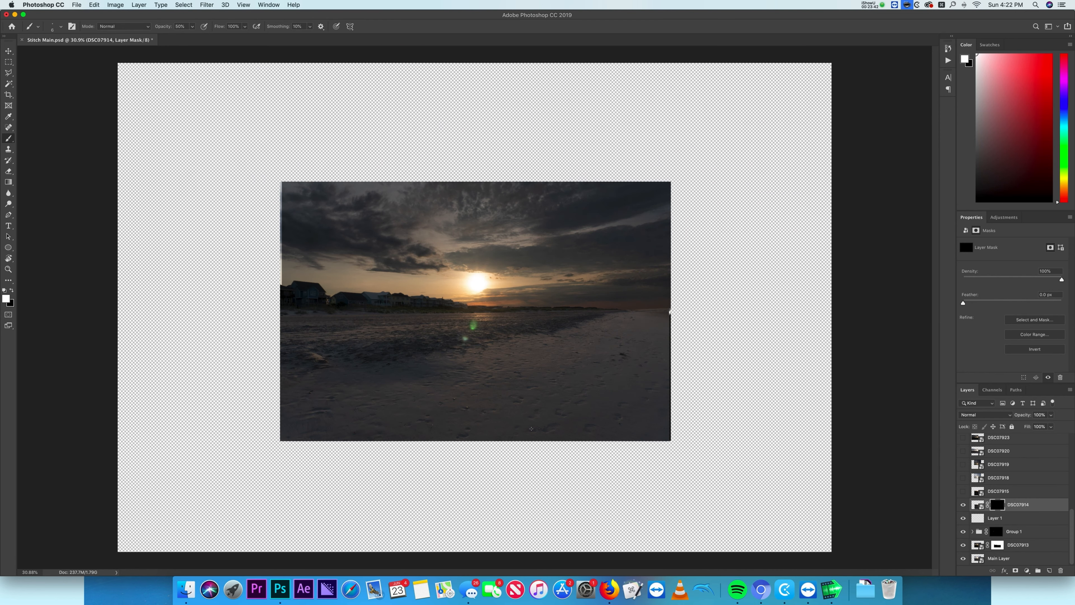
pyautogui.moveTo(250, 439)
pyautogui.mouseDown()
pyautogui.moveTo(708, 444)
pyautogui.moveTo(460, 436)
pyautogui.moveTo(319, 446)
pyautogui.moveTo(586, 443)
pyautogui.moveTo(424, 471)
pyautogui.moveTo(316, 538)
pyautogui.moveTo(660, 556)
pyautogui.moveTo(501, 520)
pyautogui.moveTo(567, 484)
pyautogui.moveTo(256, 525)
pyautogui.moveTo(450, 513)
pyautogui.mouseUp()
pyautogui.moveTo(767, 514); pyautogui.dragTo(336, 525)
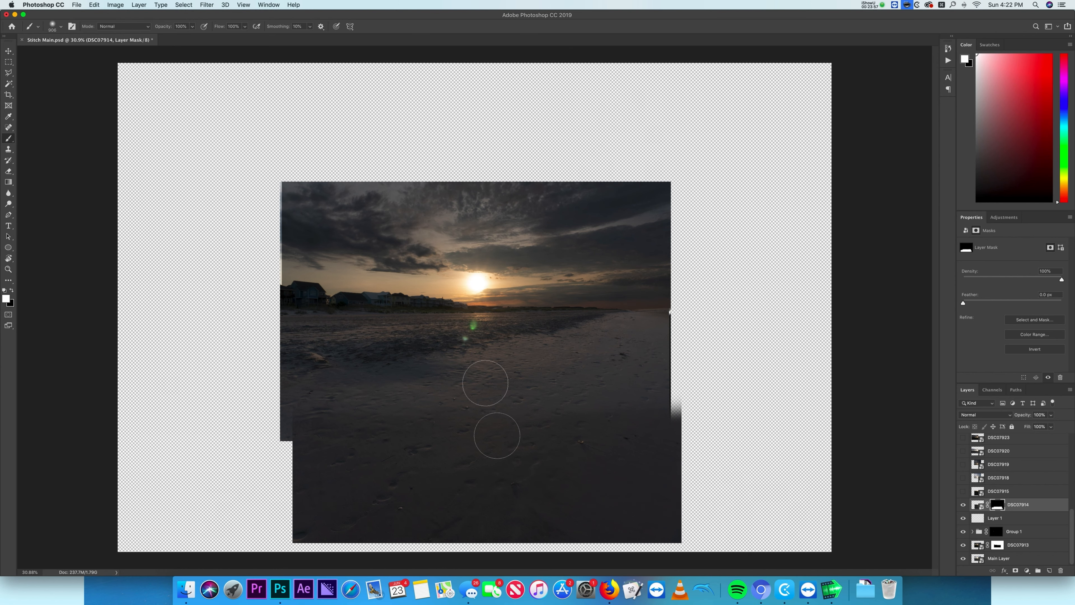
# - Continue painting the DSC07914 mask across the sand seam to blend the two frames
pyautogui.scroll(10, 498, 425)
pyautogui.moveTo(742, 445); pyautogui.dragTo(386, 455)
pyautogui.scroll(5, 405, 450)
pyautogui.moveTo(453, 416); pyautogui.dragTo(368, 417)
pyautogui.moveTo(476, 406); pyautogui.dragTo(416, 411)
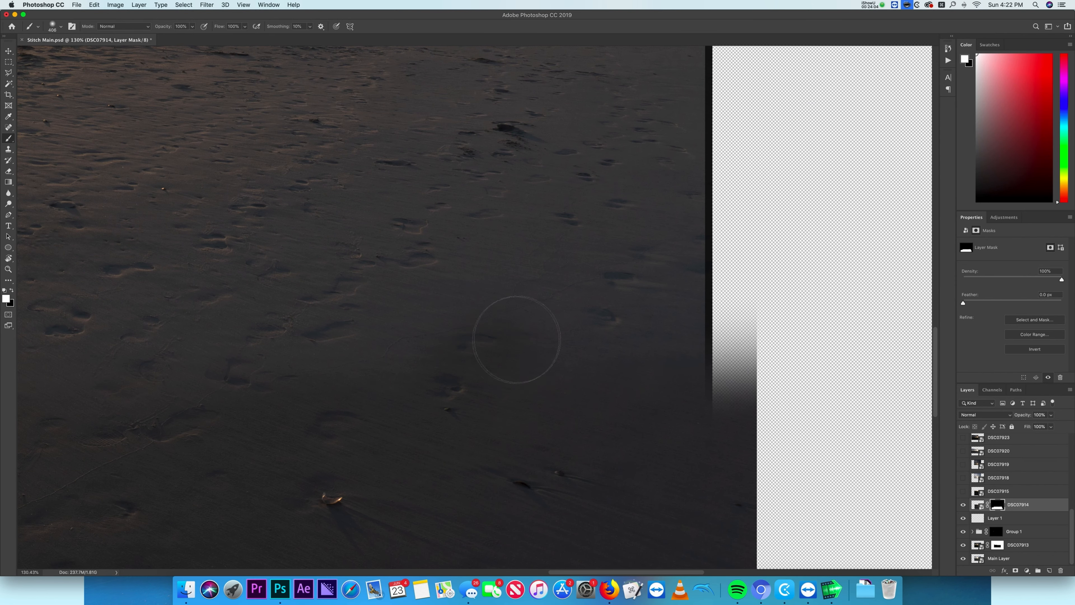
# - Swap to black and paint along the sand on the DSC07914 mask to hide the hard seam
pyautogui.press('x')
pyautogui.hscroll(-8, 458, 467)
pyautogui.moveTo(547, 427); pyautogui.dragTo(518, 404)
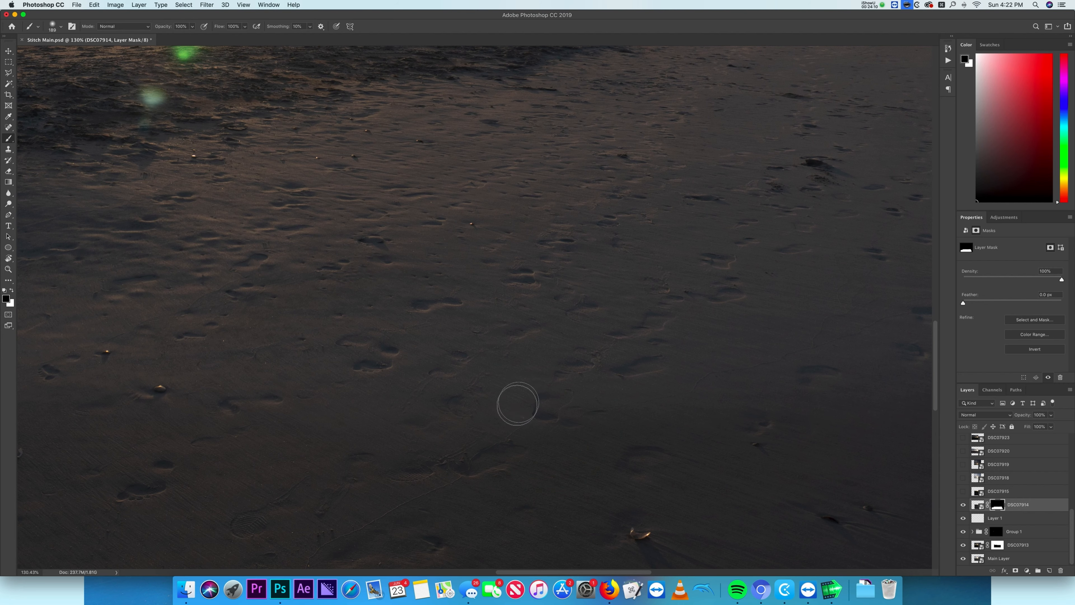
pyautogui.moveTo(64, 433); pyautogui.dragTo(353, 439)
# - Open the DSC07914 smart object in Camera Raw and confirm it with OK
pyautogui.click(963, 506)
pyautogui.click(964, 507)
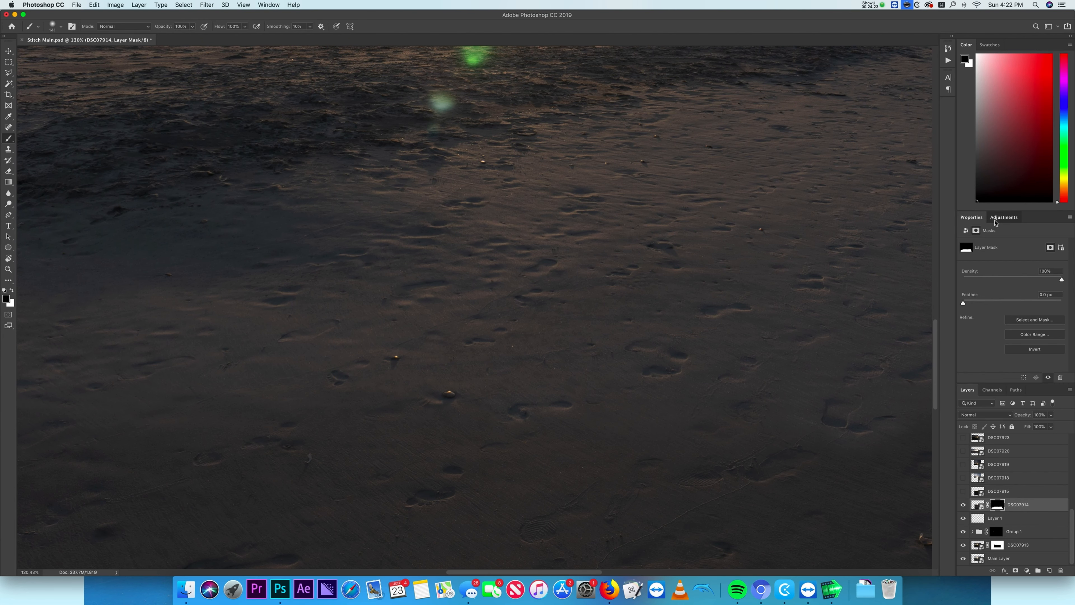
pyautogui.click(995, 221)
pyautogui.doubleClick(979, 504)
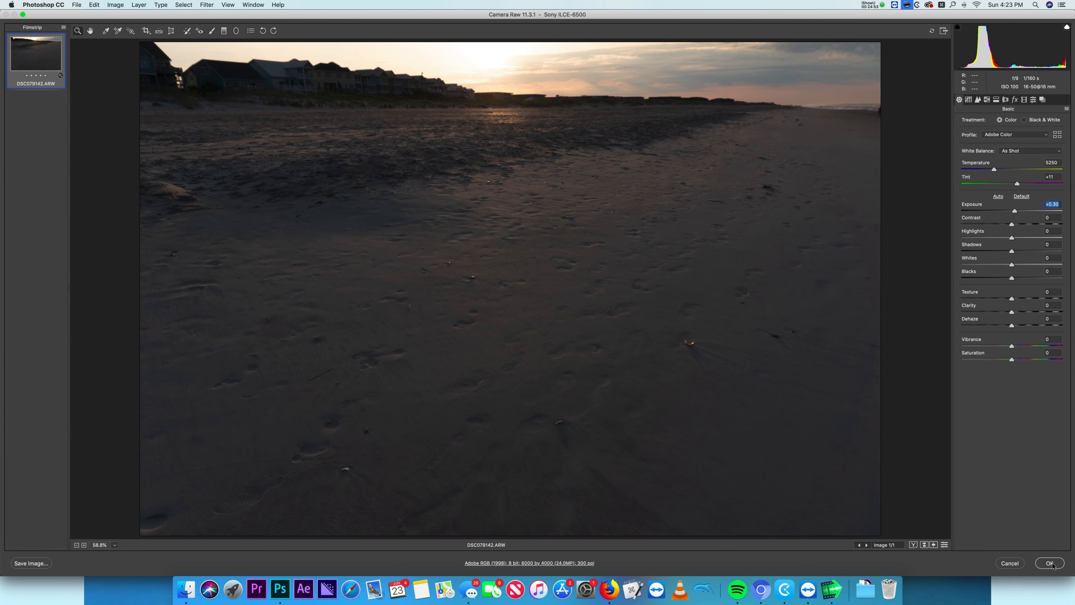
pyautogui.click(1053, 566)
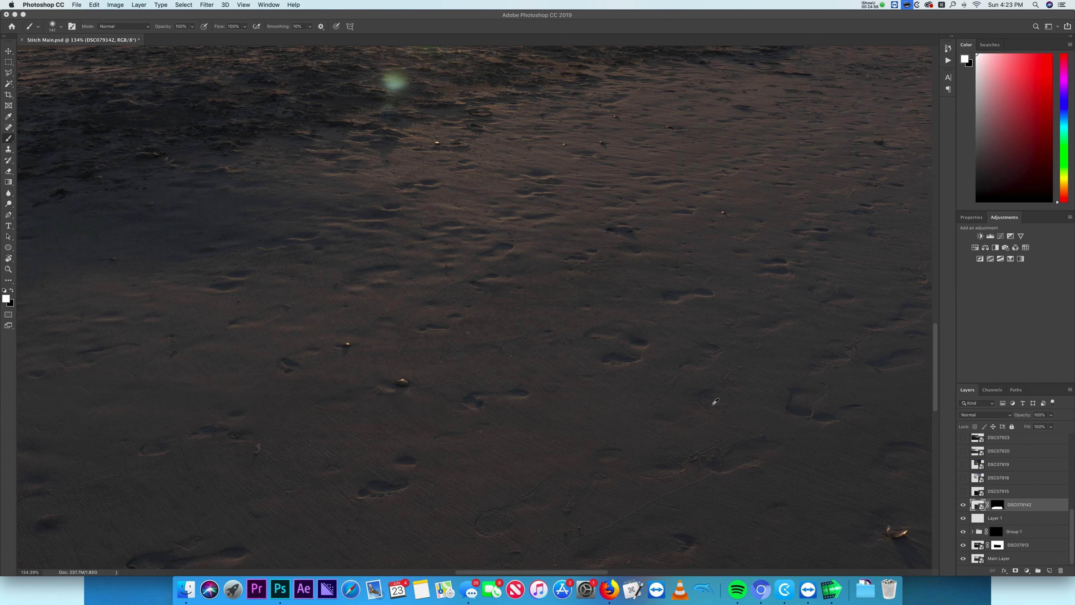
# - Paint further on the DSC07914 mask and toggle the layer on and off to compare the blend
pyautogui.scroll(-6, 715, 402)
pyautogui.moveTo(881, 478); pyautogui.dragTo(766, 447)
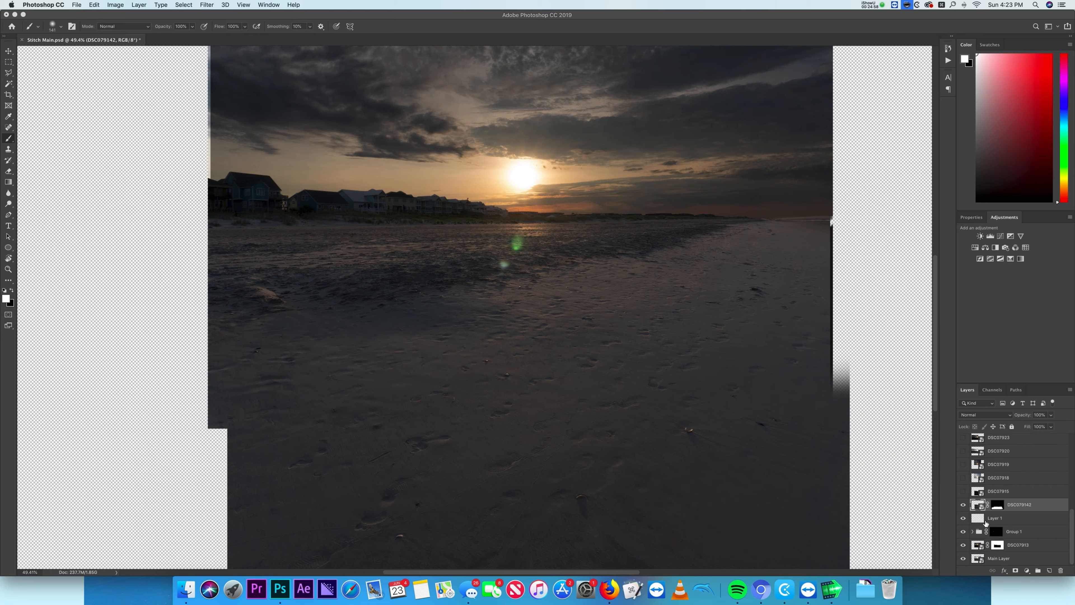
pyautogui.scroll(8, 761, 375)
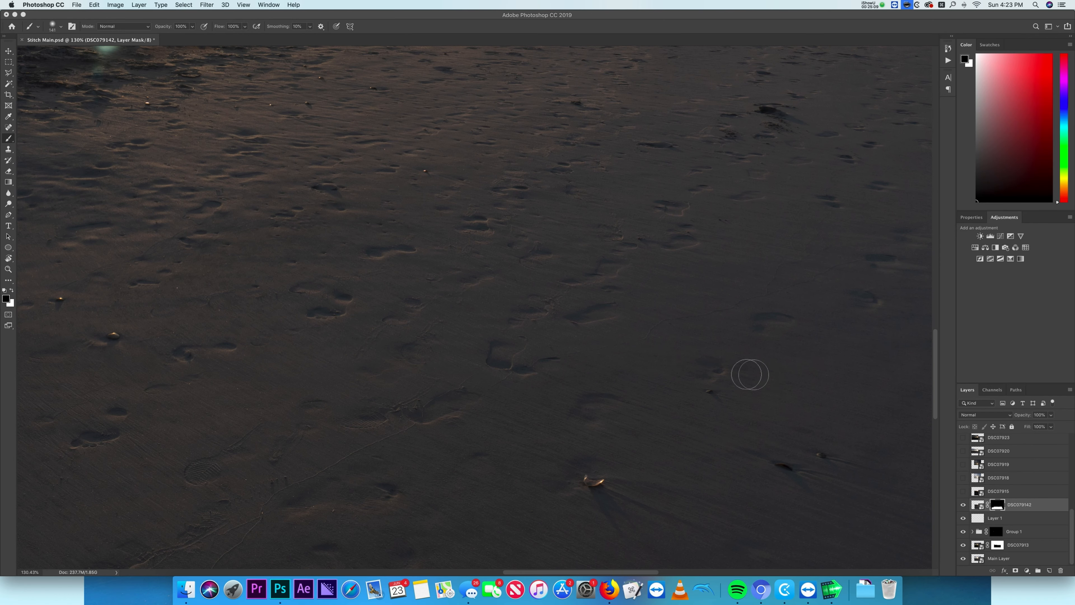
pyautogui.hscroll(5, 761, 376)
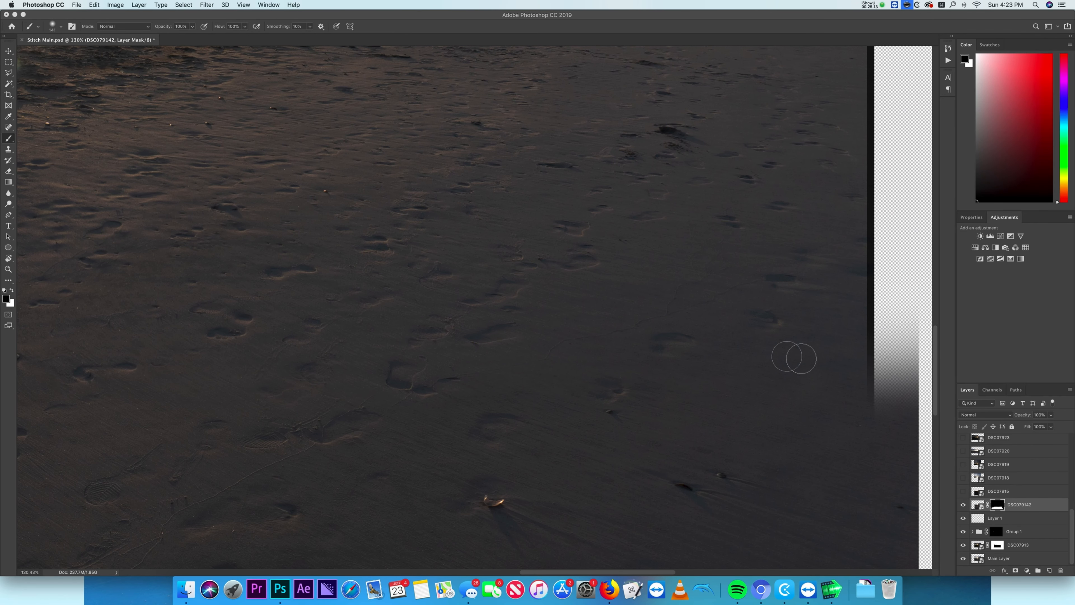
pyautogui.hscroll(-15, 748, 351)
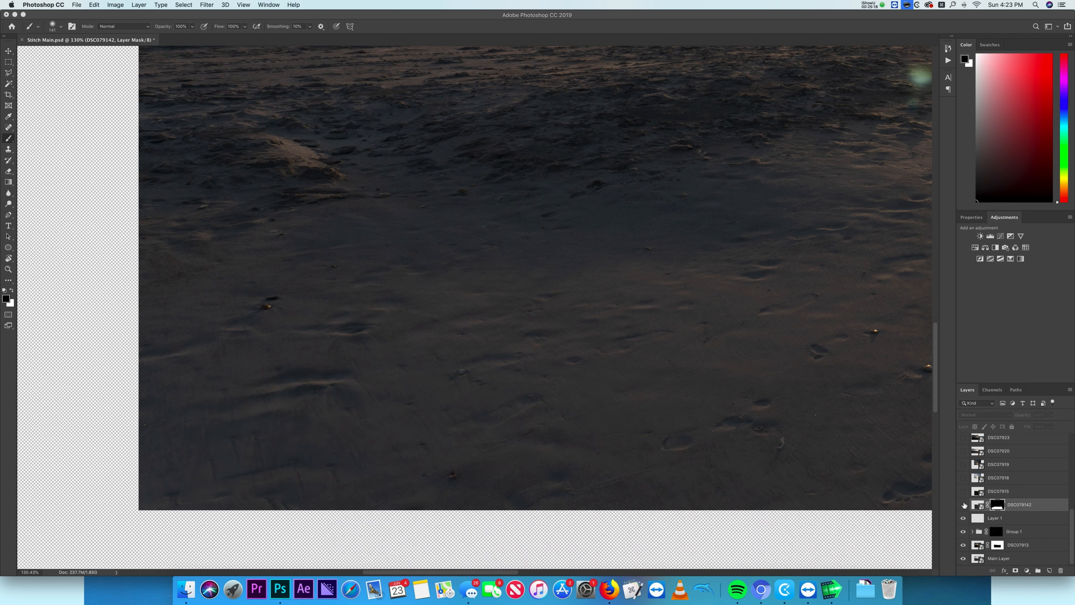
pyautogui.click(962, 504)
pyautogui.click(962, 504)
pyautogui.click(962, 504)
pyautogui.click(962, 504)
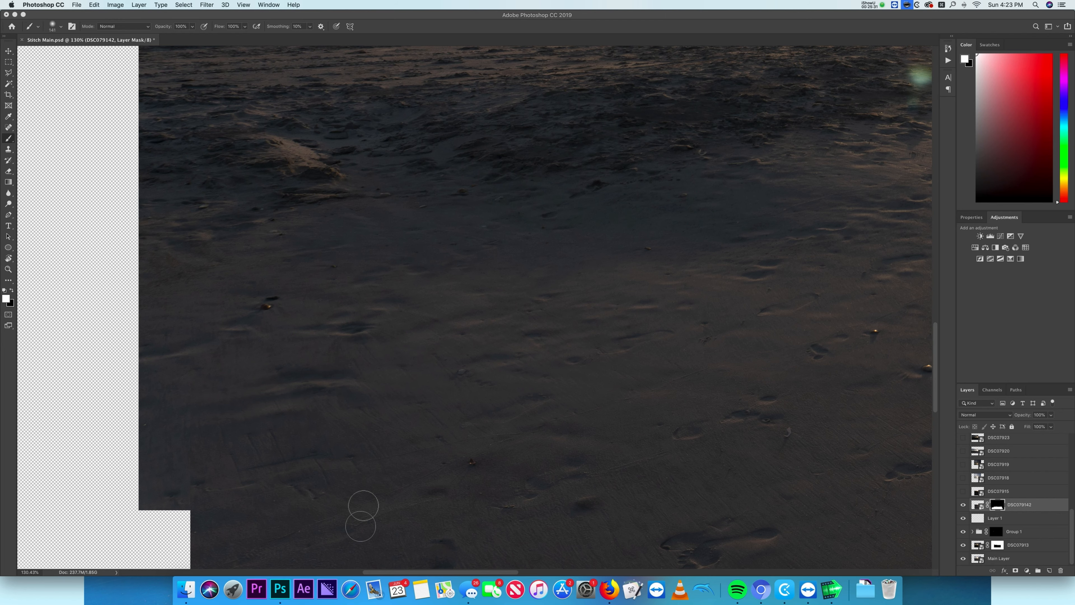
pyautogui.press('super+0')
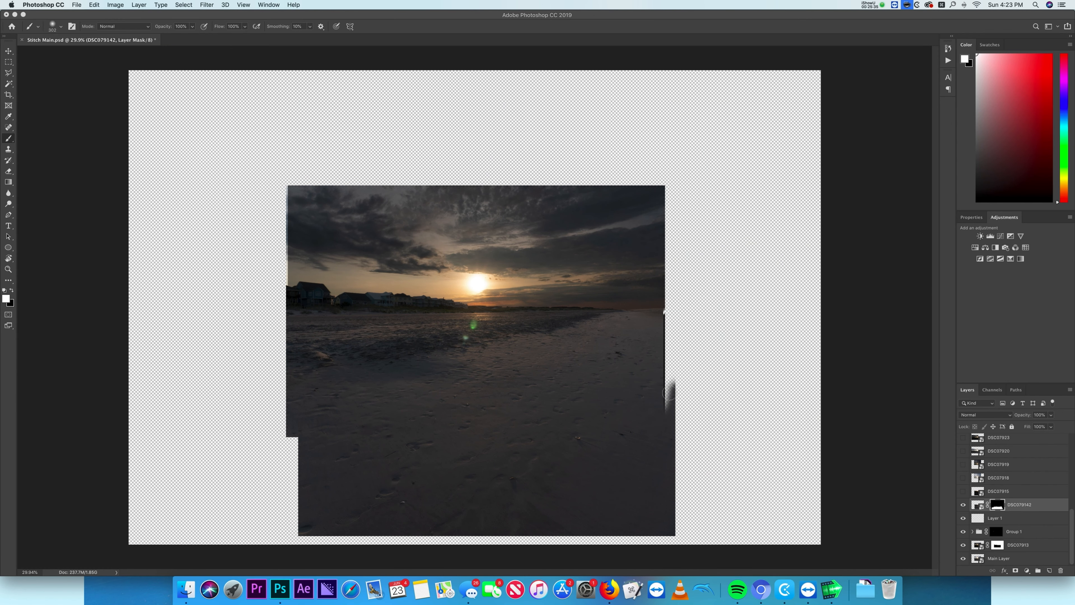
pyautogui.moveTo(673, 266); pyautogui.dragTo(666, 311)
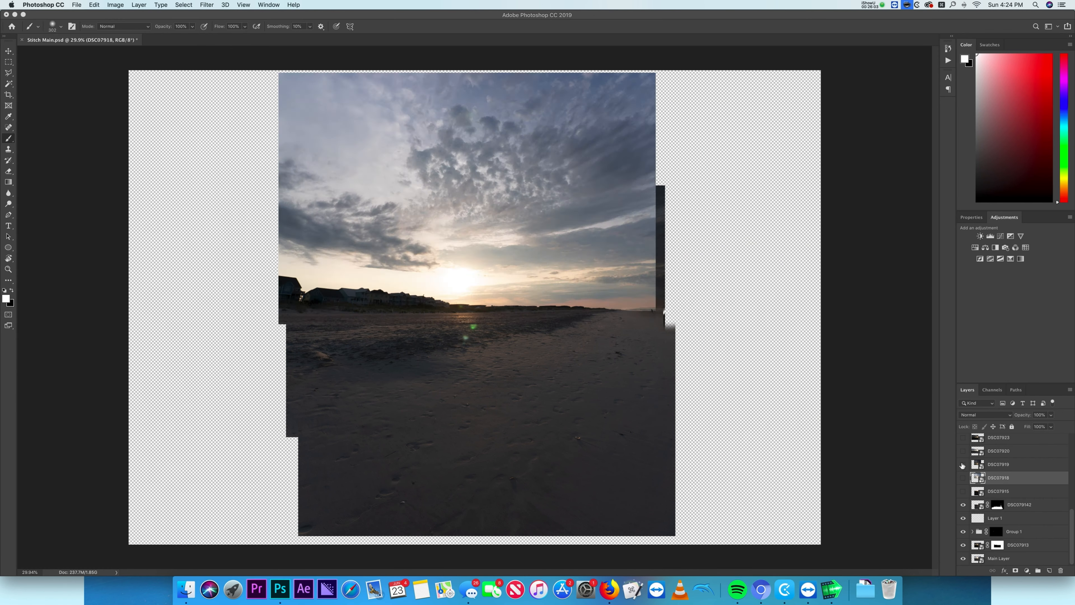
# - Hide DSC07918, show and select DSC07919, and move it to align the upper sky frame
pyautogui.click(963, 478)
pyautogui.click(963, 464)
pyautogui.click(1015, 464)
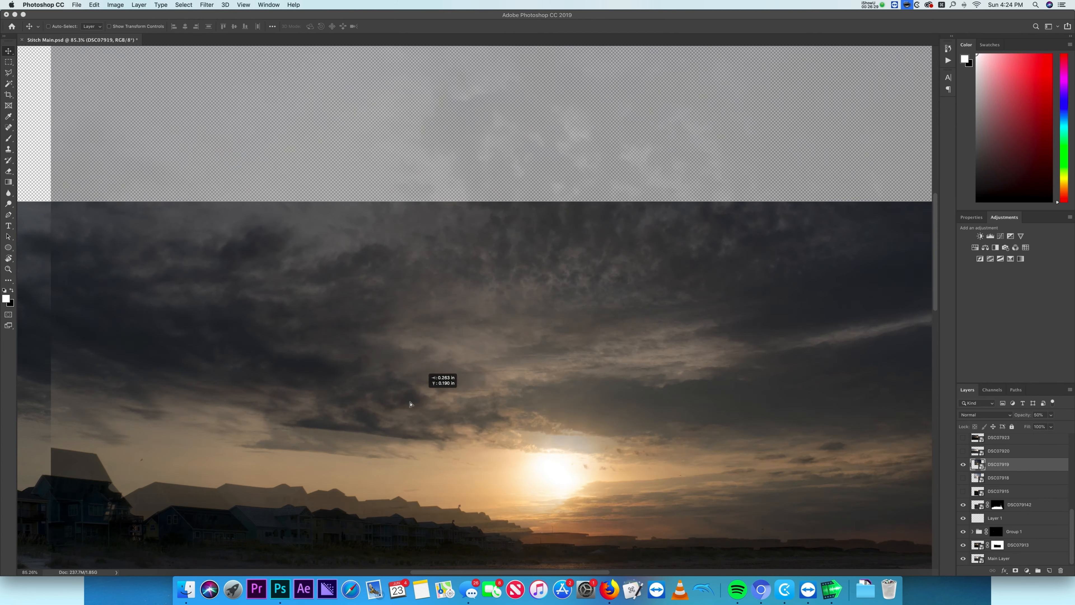
pyautogui.scroll(-5, 411, 401)
pyautogui.moveTo(333, 174)
pyautogui.mouseDown()
pyautogui.moveTo(614, 161)
pyautogui.moveTo(465, 97)
pyautogui.mouseUp()
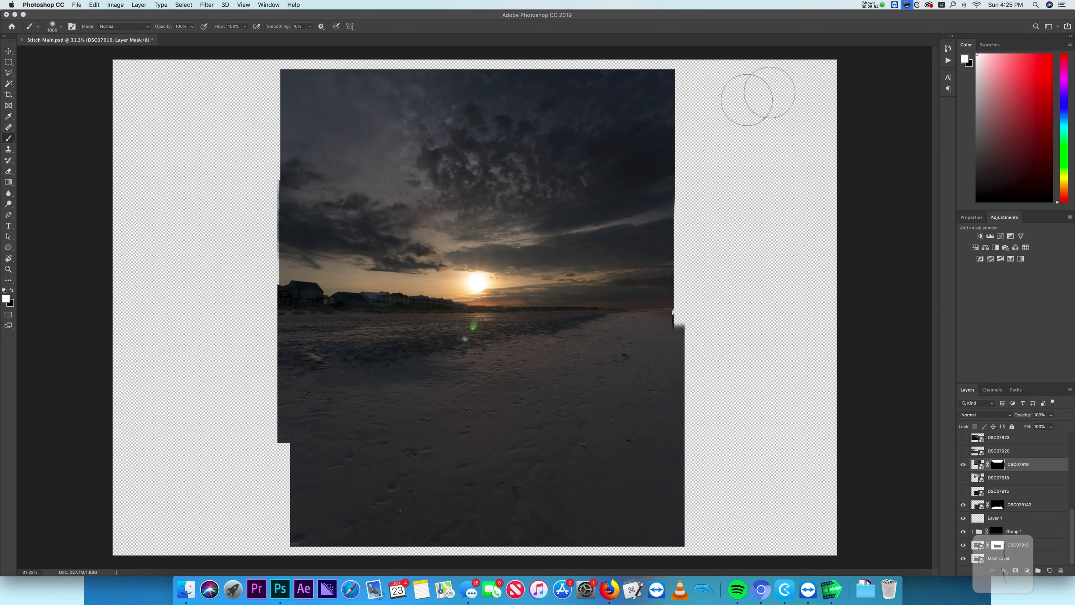
# - Show the DSC07919 mask overlay, hide it again, and paint on the mask to blend the sky
pyautogui.press('\\')
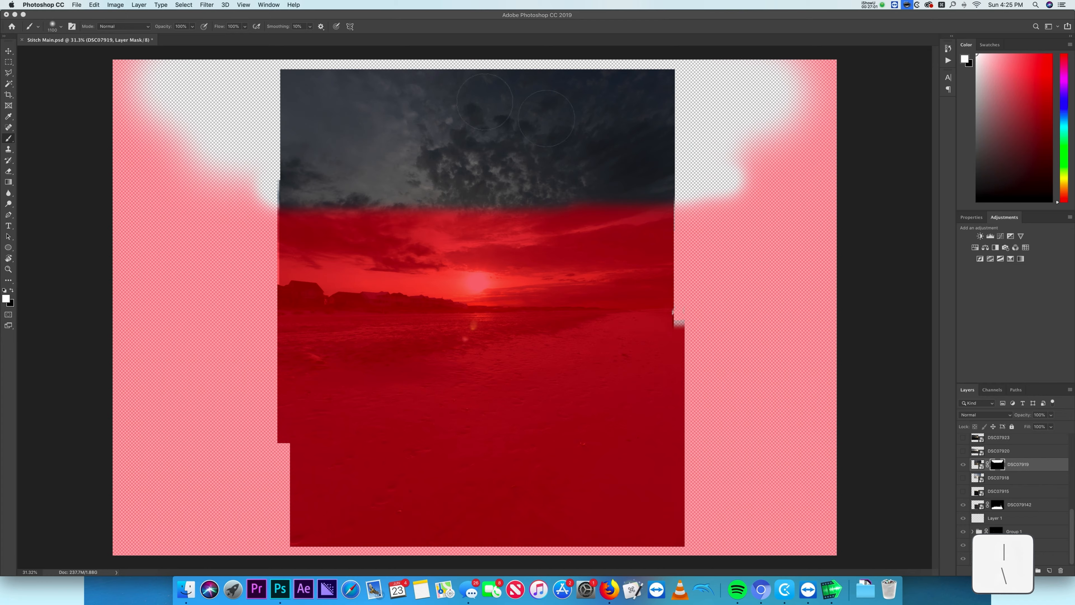
pyautogui.press('\\')
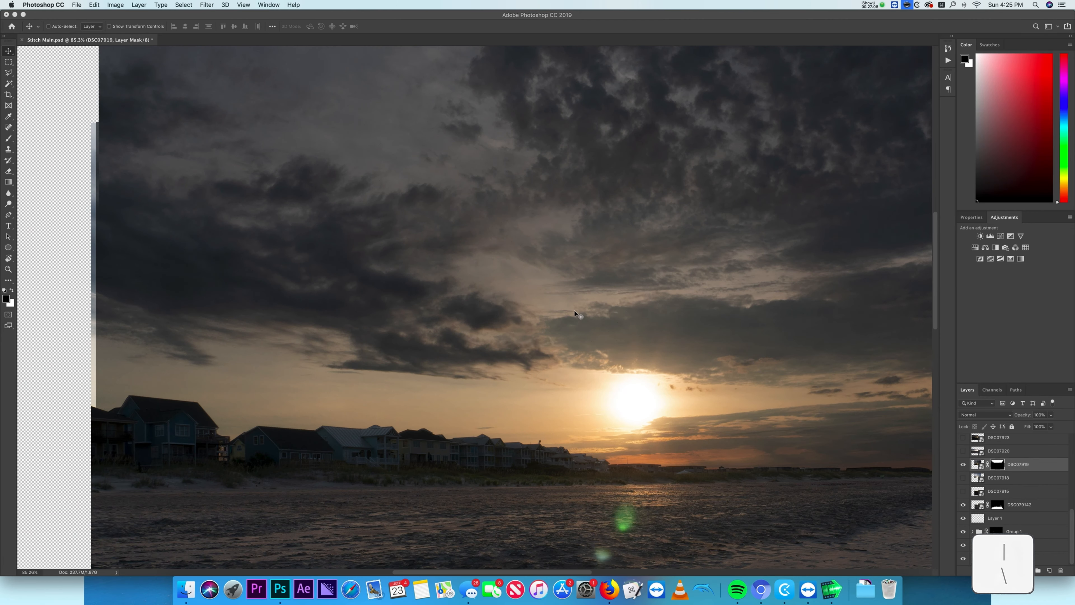
pyautogui.moveTo(563, 221)
pyautogui.mouseDown()
pyautogui.moveTo(551, 222)
pyautogui.moveTo(554, 267)
pyautogui.mouseUp()
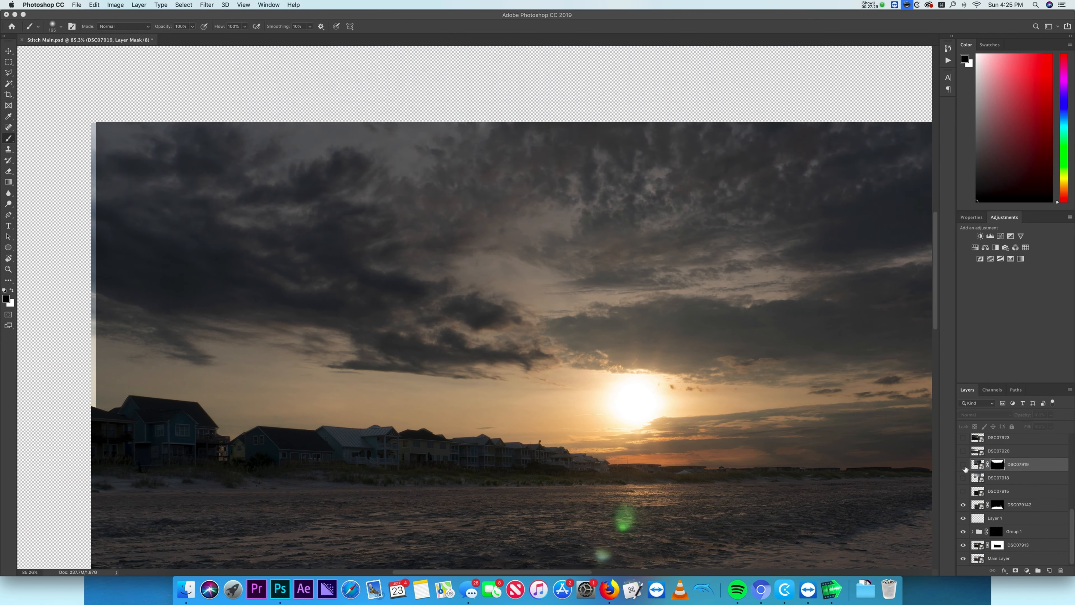
# - Show and select DSC07920 and move it to align the left-side beach and houses
pyautogui.click(964, 510)
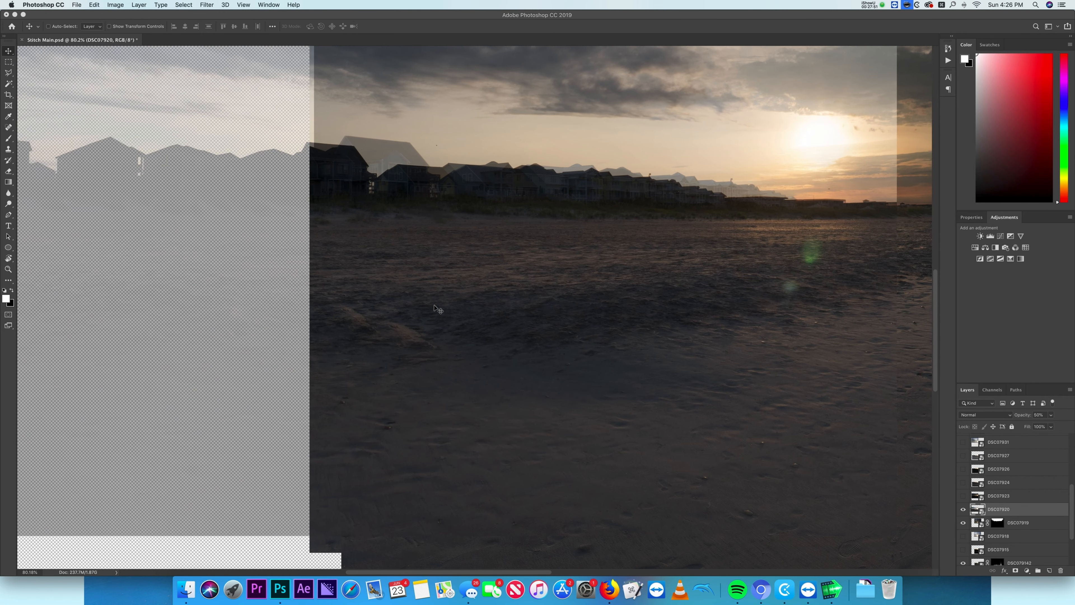
pyautogui.moveTo(412, 330); pyautogui.dragTo(440, 313)
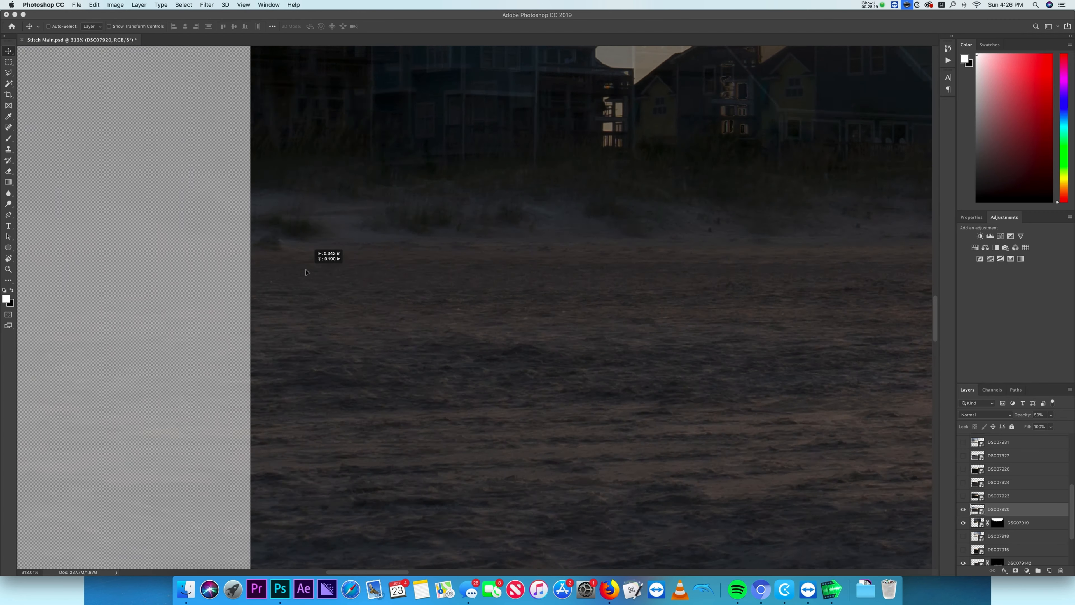
pyautogui.moveTo(309, 266); pyautogui.dragTo(366, 275)
pyautogui.moveTo(372, 351); pyautogui.dragTo(401, 194)
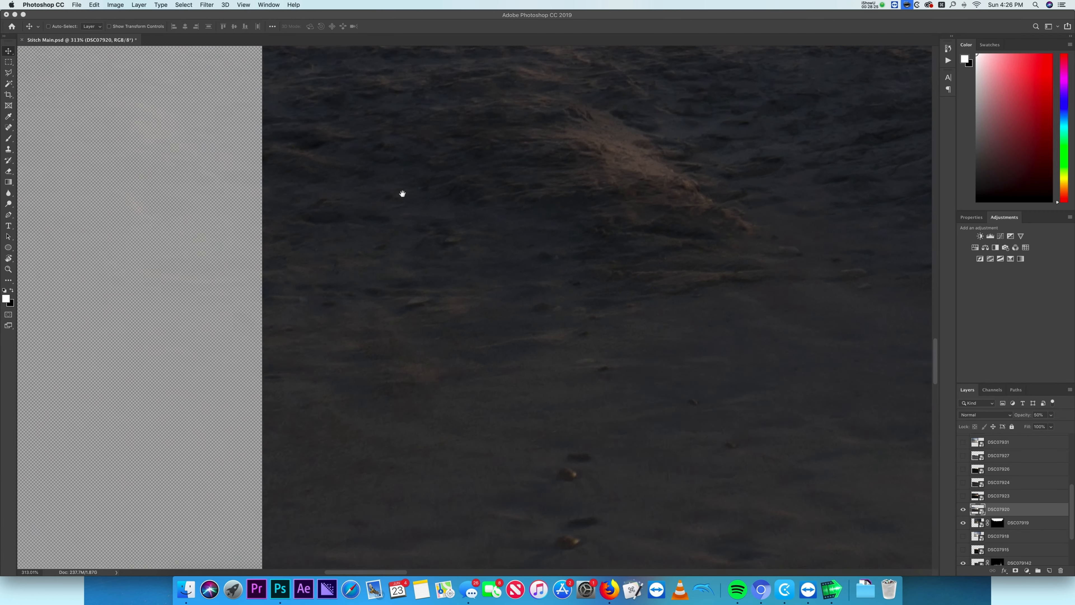
pyautogui.moveTo(415, 373); pyautogui.dragTo(415, 235)
pyautogui.moveTo(415, 344); pyautogui.dragTo(415, 231)
pyautogui.moveTo(439, 428)
pyautogui.mouseDown()
pyautogui.moveTo(430, 218)
pyautogui.moveTo(430, 411)
pyautogui.mouseUp()
pyautogui.moveTo(442, 271); pyautogui.dragTo(468, 433)
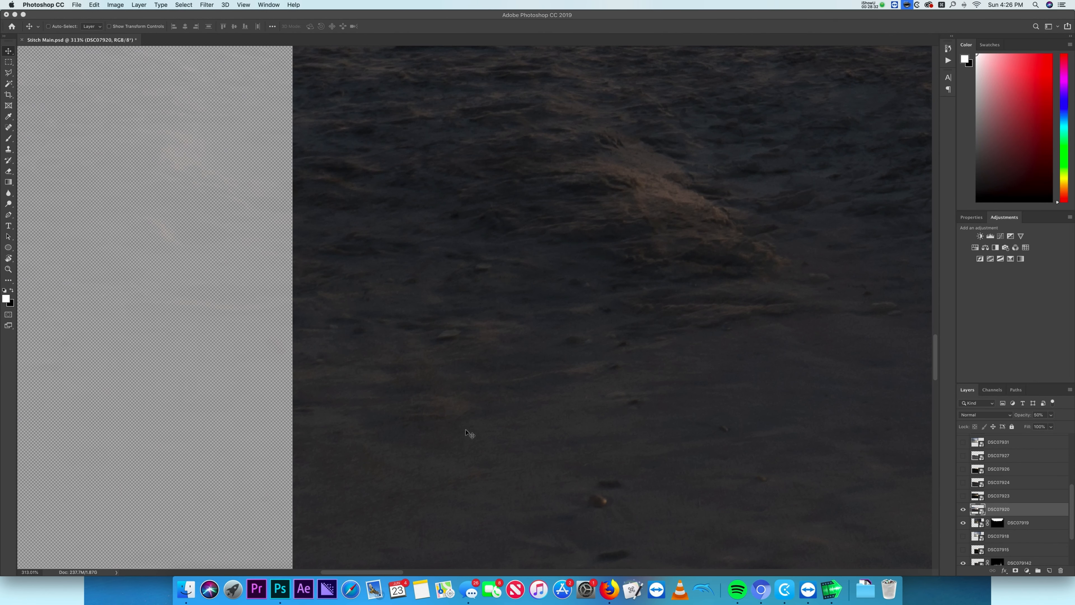
pyautogui.moveTo(473, 220); pyautogui.dragTo(469, 412)
pyautogui.moveTo(473, 321); pyautogui.dragTo(472, 333)
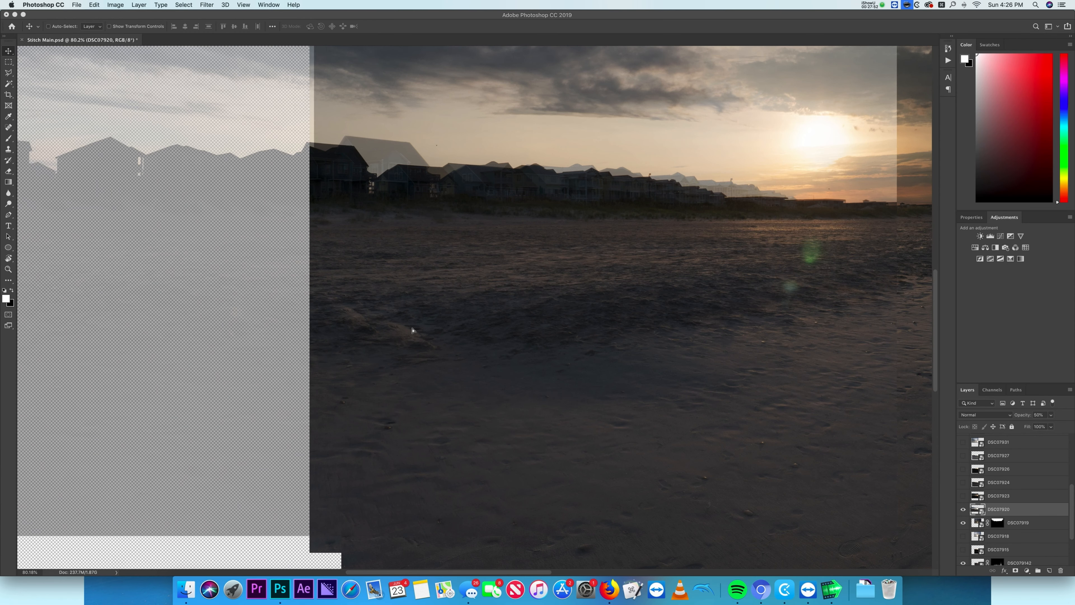
pyautogui.moveTo(413, 330)
pyautogui.mouseDown()
pyautogui.moveTo(428, 318)
pyautogui.moveTo(442, 335)
pyautogui.moveTo(470, 315)
pyautogui.mouseUp()
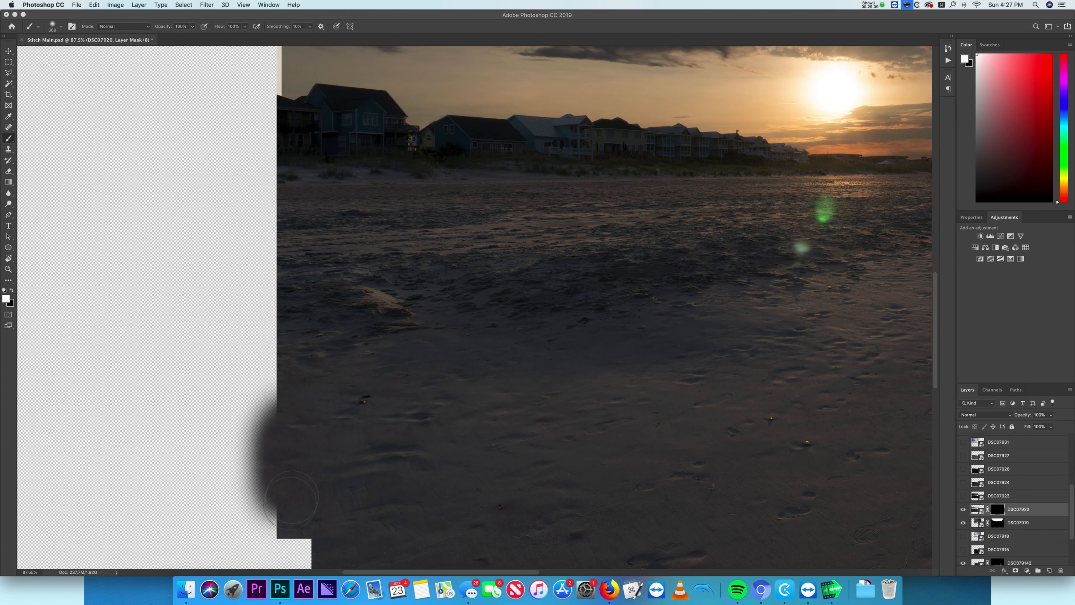
# - Paint on the DSC07920 mask along its left edge to blend the houses and sand
pyautogui.moveTo(292, 497); pyautogui.dragTo(266, 104)
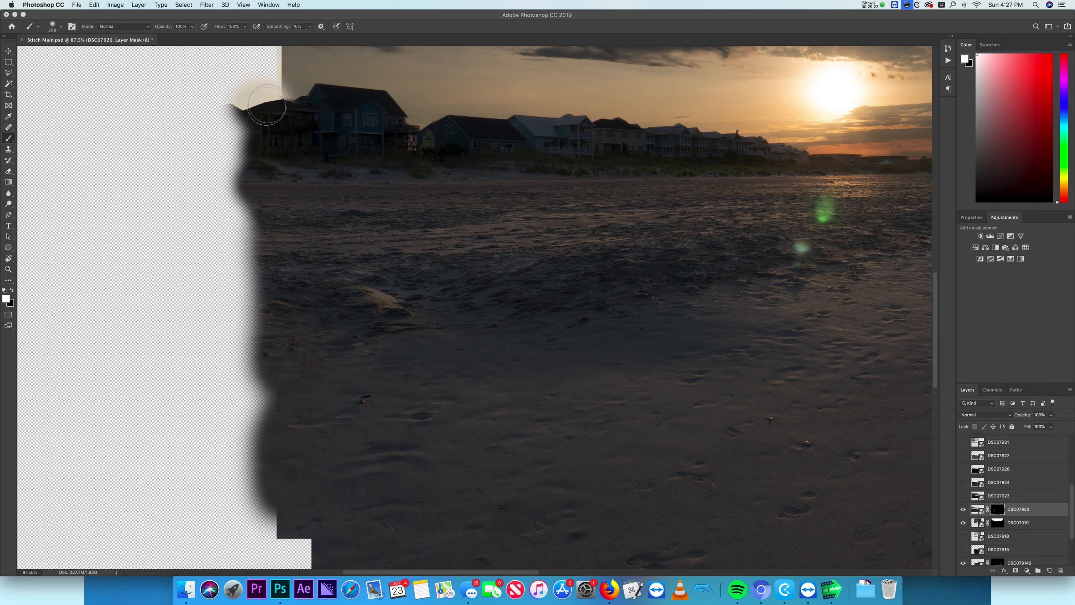
pyautogui.scroll(-10, 336, 338)
pyautogui.moveTo(262, 419)
pyautogui.mouseDown()
pyautogui.moveTo(142, 434)
pyautogui.moveTo(233, 315)
pyautogui.moveTo(195, 286)
pyautogui.moveTo(152, 182)
pyautogui.moveTo(262, 199)
pyautogui.mouseUp()
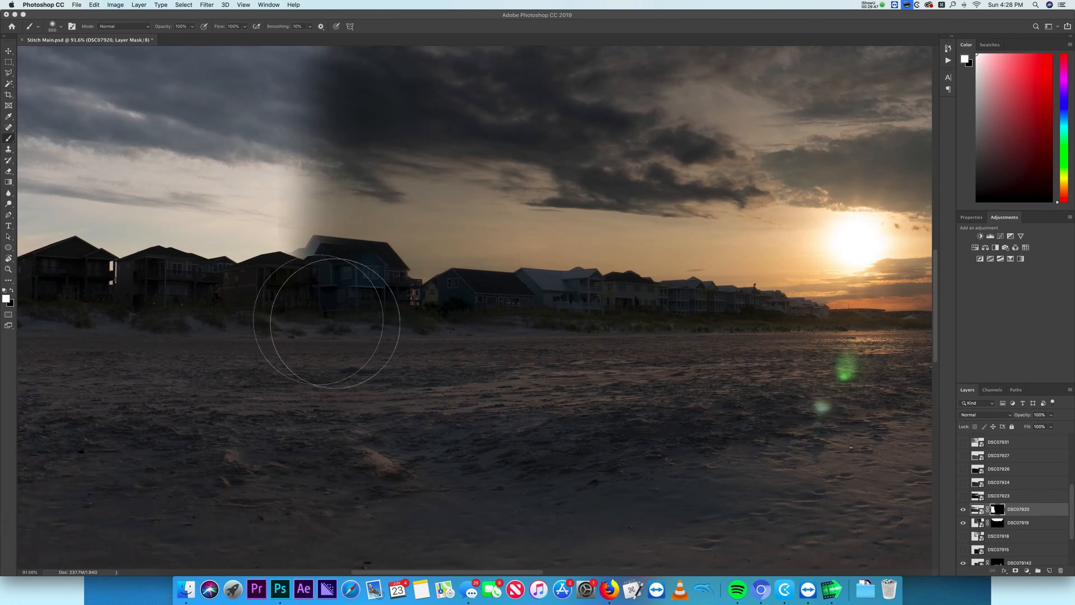
pyautogui.moveTo(292, 322); pyautogui.dragTo(613, 385)
# - Duplicate DSC07920 and delete the copy's layer mask
pyautogui.press('super+j')
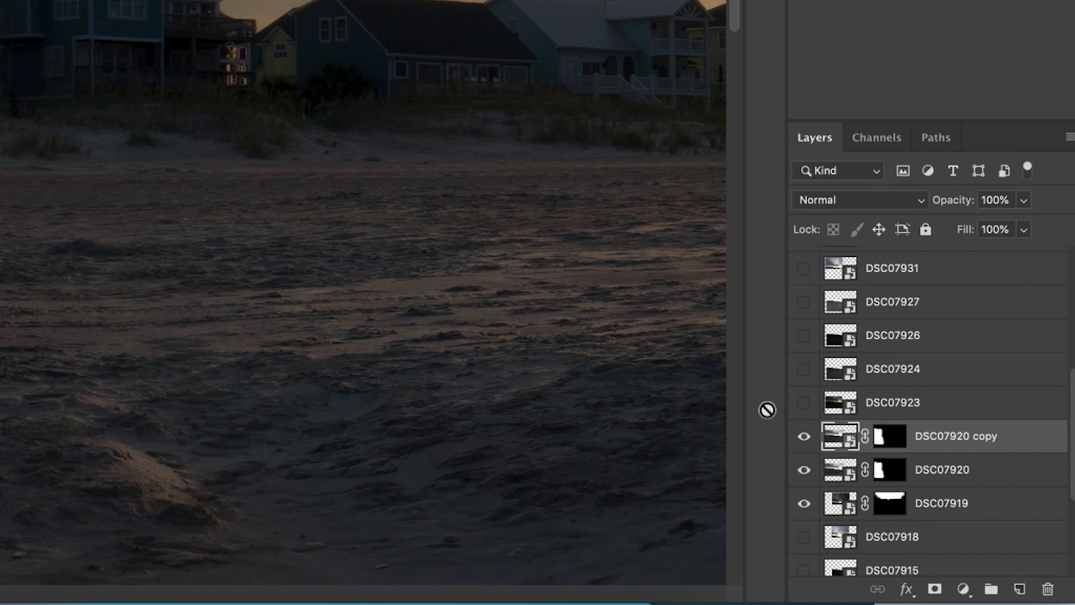
pyautogui.rightClick(898, 449)
pyautogui.click(866, 441)
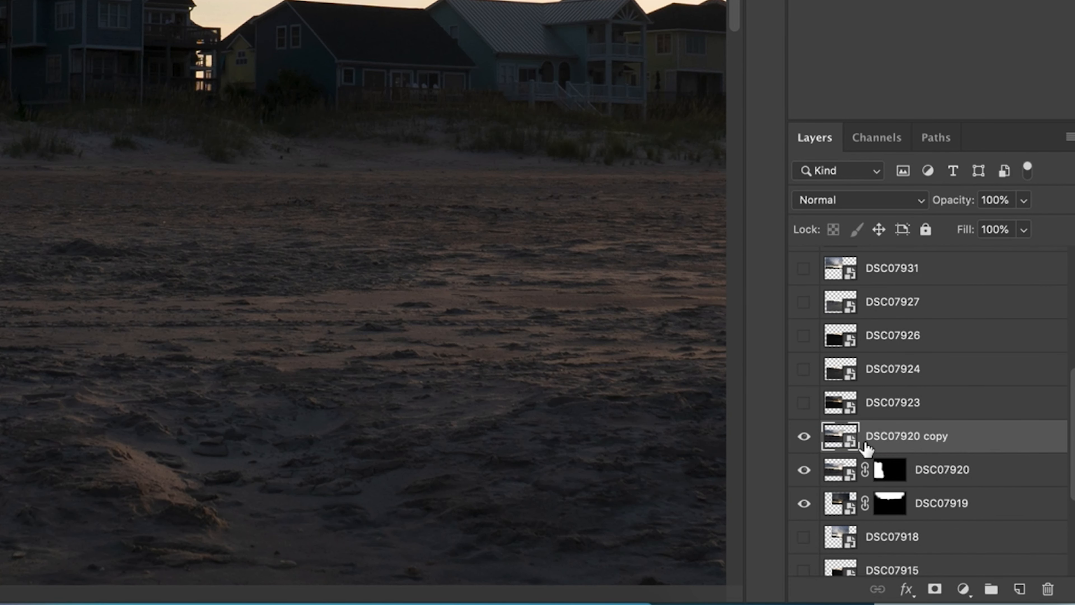
# - Set DSC07920 copy to 50% opacity and move it to line up with the houses
pyautogui.press('5')
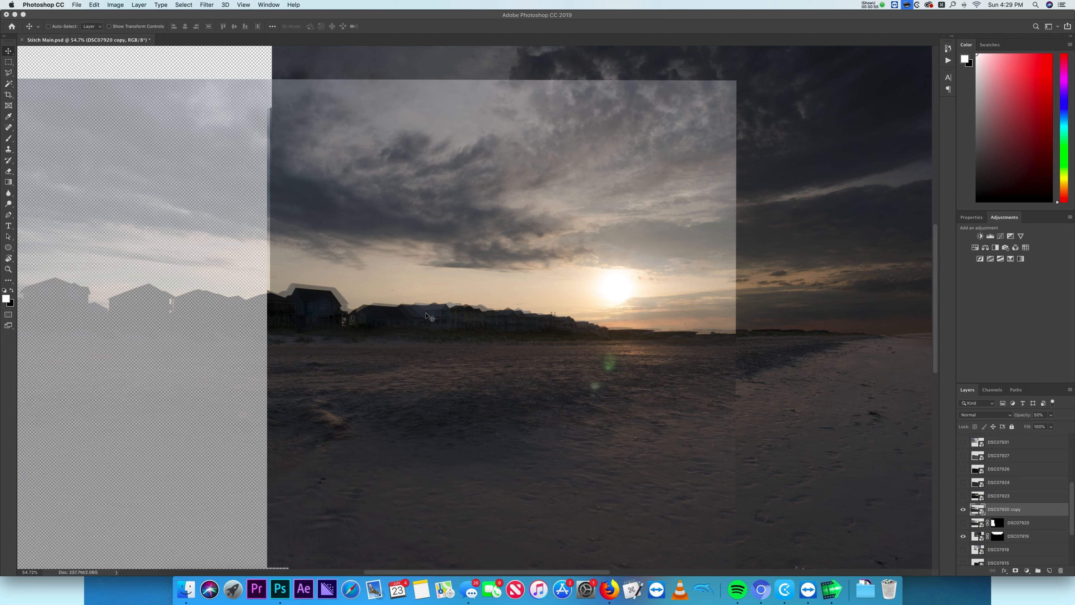
pyautogui.scroll(10, 295, 298)
pyautogui.moveTo(310, 298); pyautogui.dragTo(509, 347)
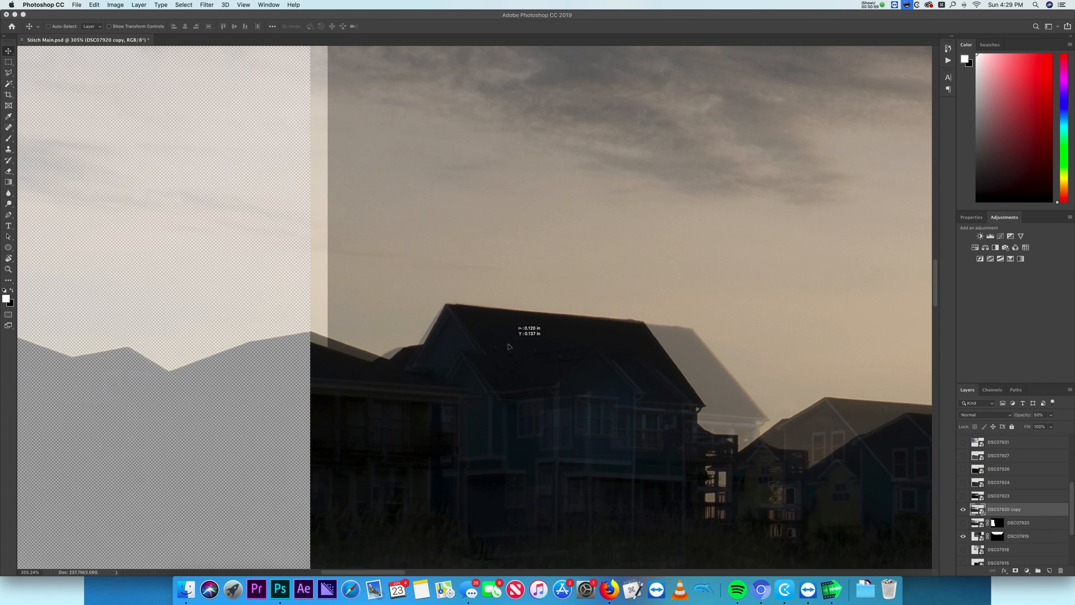
# - Fine-tune the position of DSC07920 copy with Free Transform, undoing a stray nudge, and commit it
pyautogui.press('super+t')
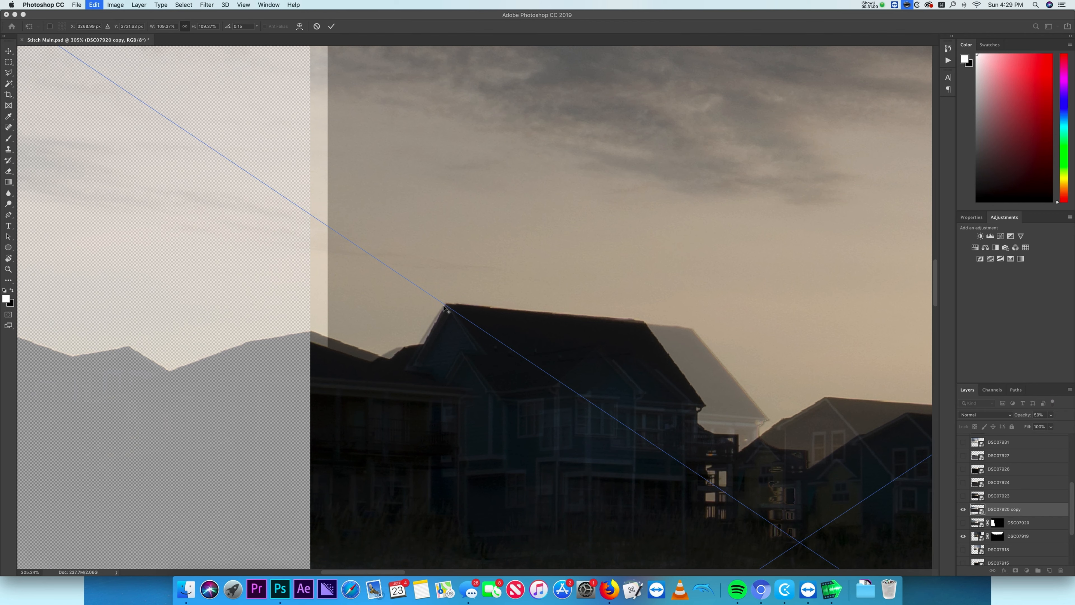
pyautogui.press('alt')
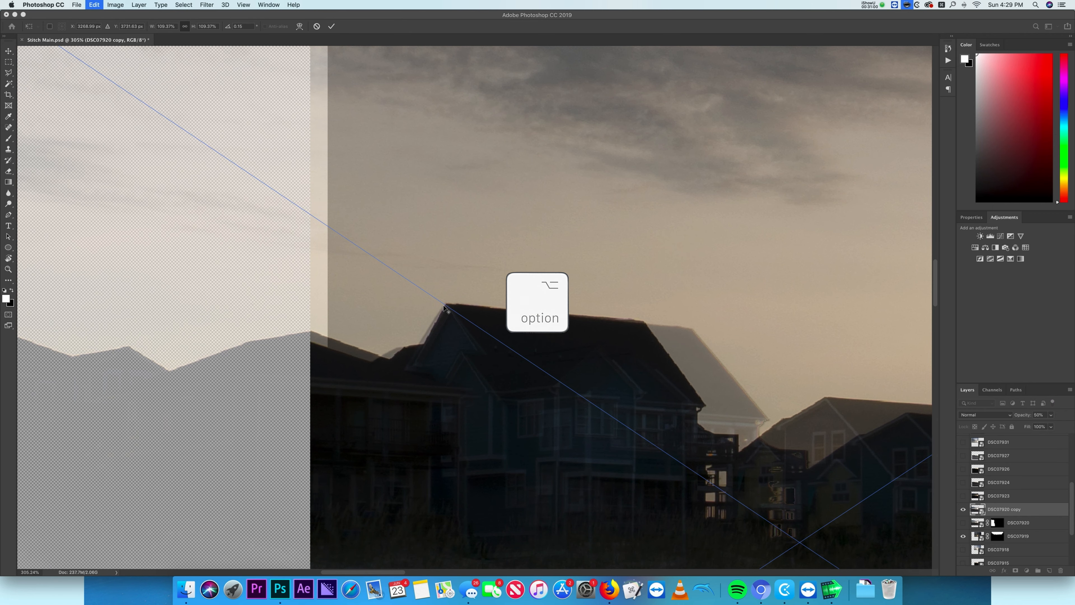
pyautogui.press('super+0')
pyautogui.moveTo(164, 349); pyautogui.dragTo(109, 349)
pyautogui.scroll(5, 456, 364)
pyautogui.scroll(5, 417, 170)
pyautogui.moveTo(454, 362); pyautogui.dragTo(453, 360)
pyautogui.press('super+z')
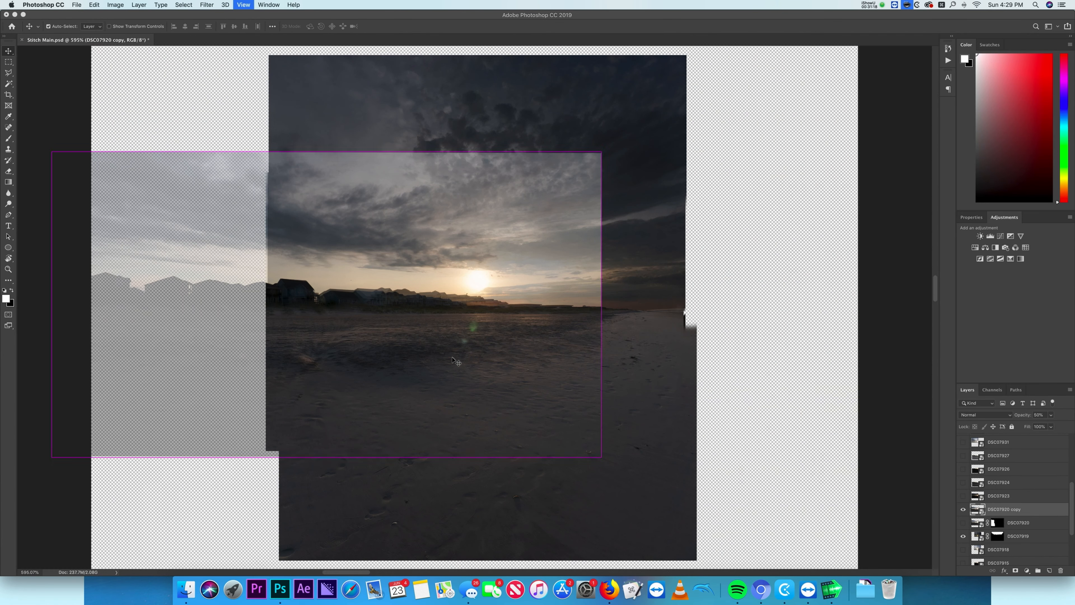
pyautogui.press('Return')
# - Paint with the brush on the DSC07920 copy layer mask to reveal the houses across the seam
pyautogui.press('b')
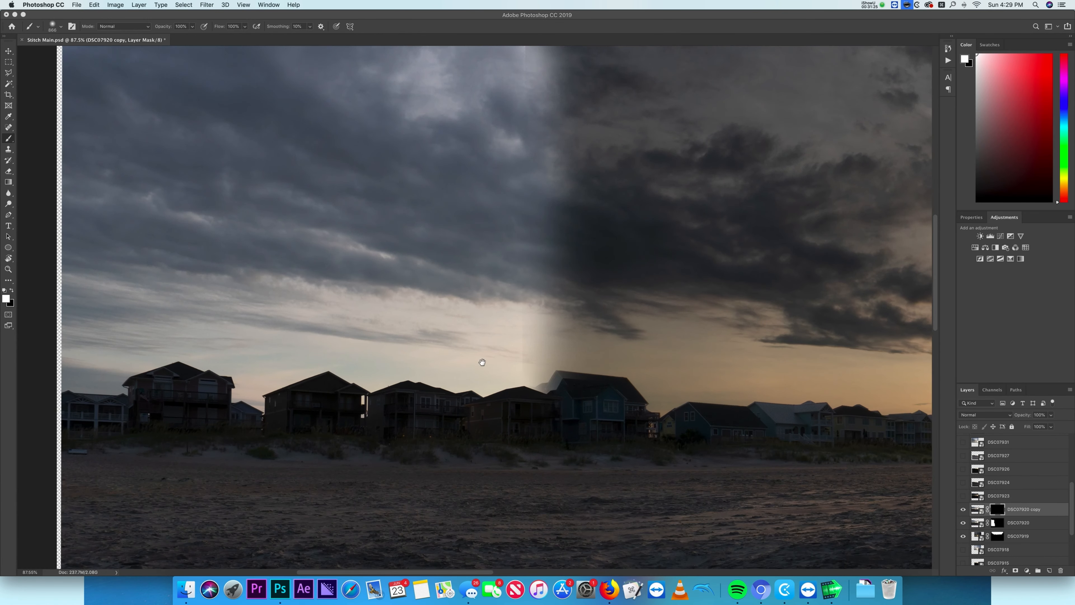
pyautogui.moveTo(554, 388); pyautogui.dragTo(546, 388)
pyautogui.moveTo(554, 388); pyautogui.dragTo(531, 388)
pyautogui.moveTo(546, 384); pyautogui.dragTo(578, 382)
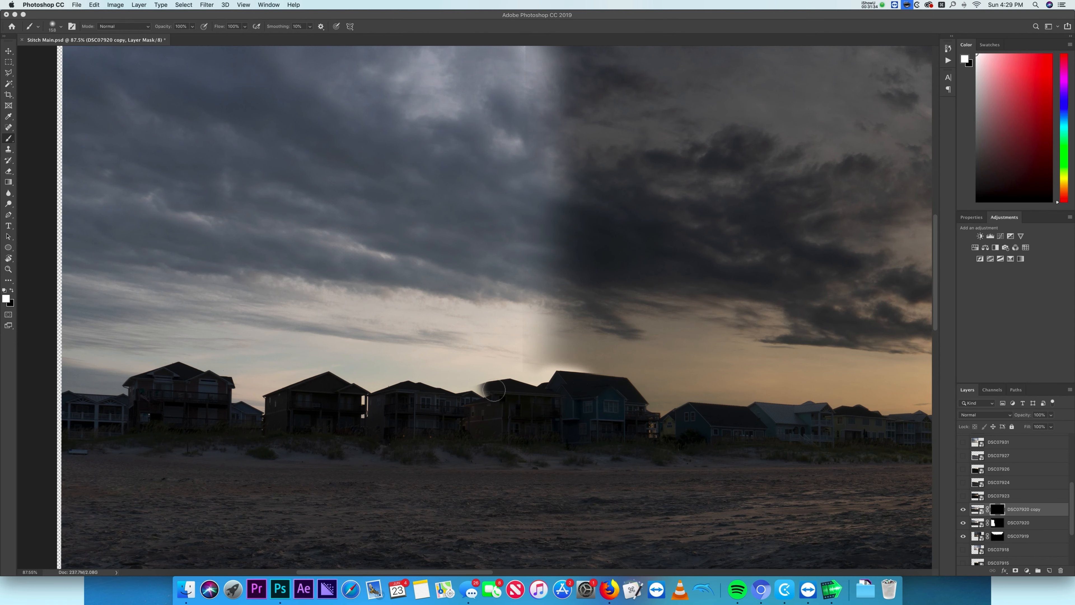
pyautogui.moveTo(518, 425); pyautogui.dragTo(540, 425)
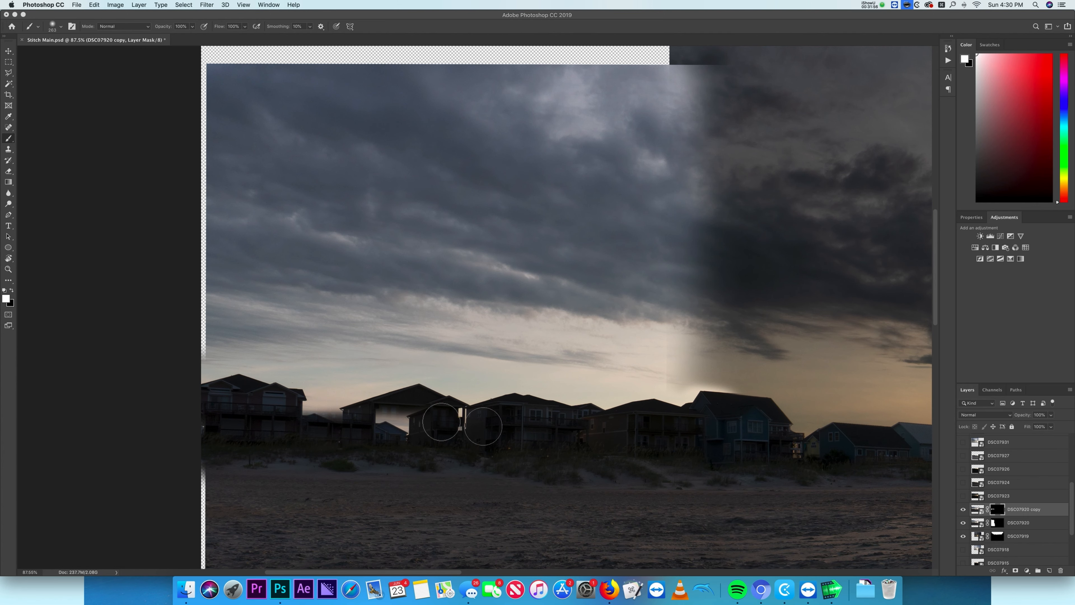
pyautogui.moveTo(461, 423); pyautogui.dragTo(209, 393)
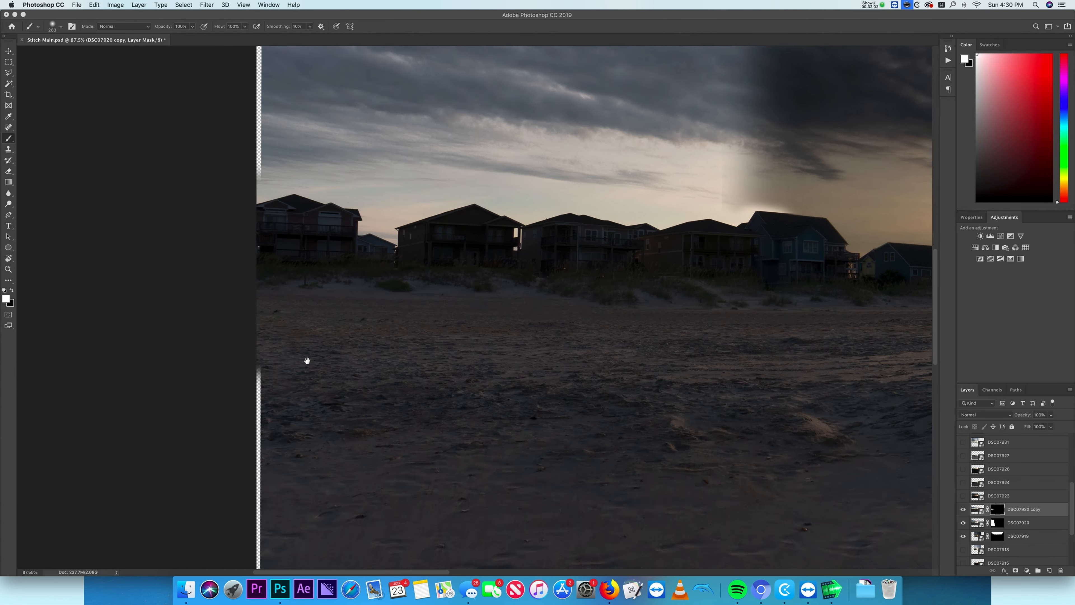
pyautogui.scroll(-3, 307, 360)
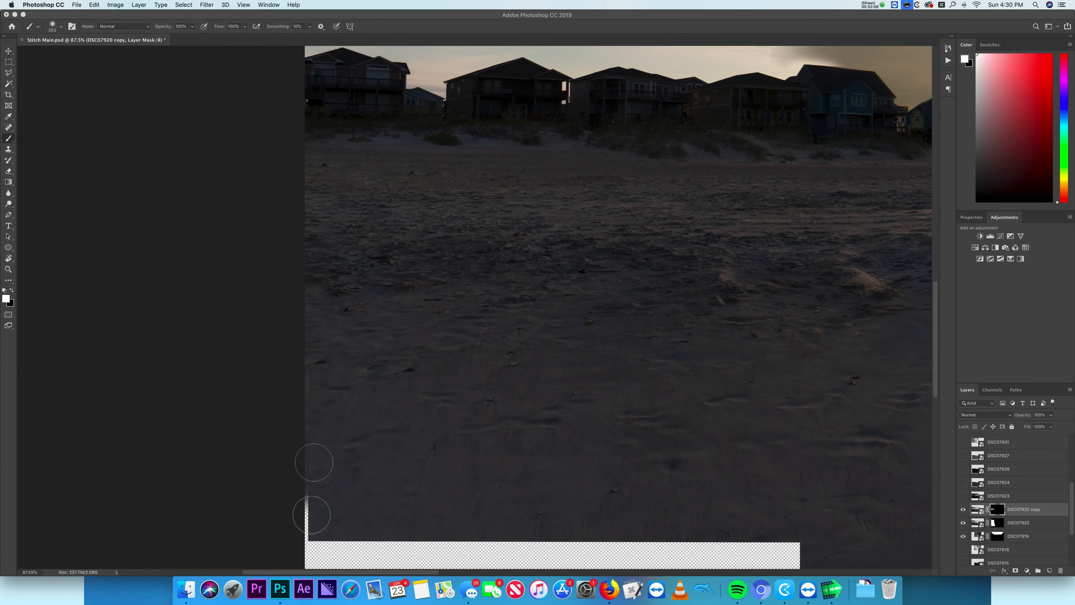
pyautogui.scroll(2, 384, 509)
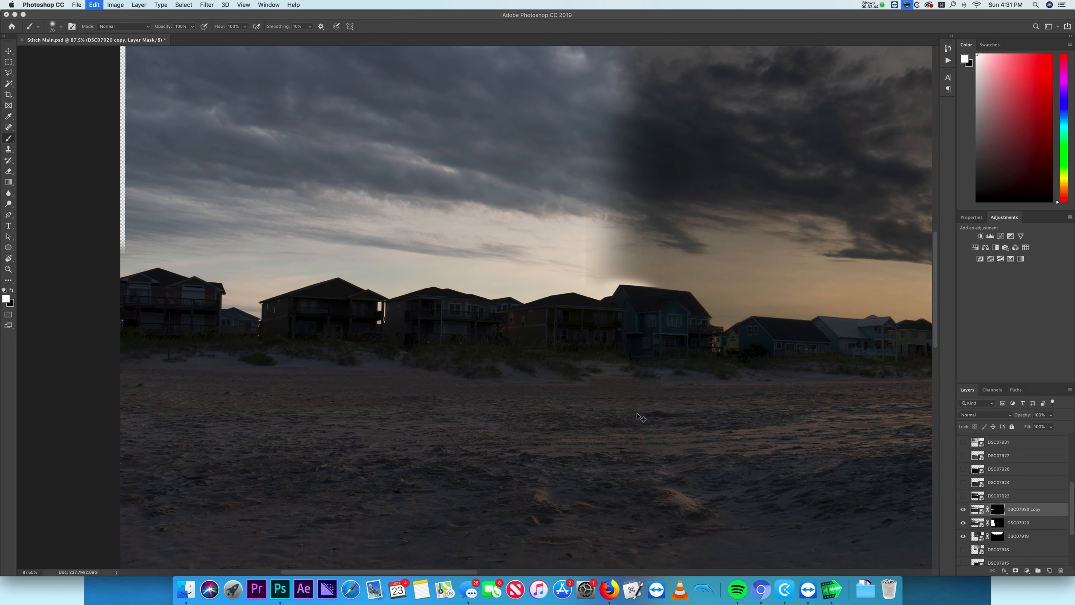
pyautogui.press('x')
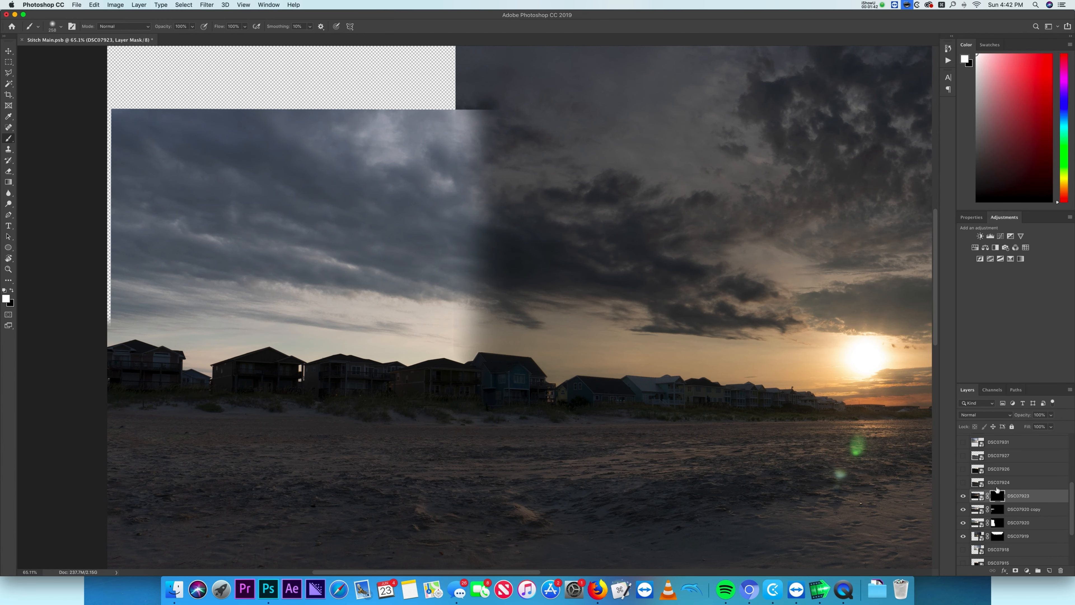
# - Compare the Red, Green and Blue channels of DSC07923 and duplicate the Red channel
pyautogui.click(993, 390)
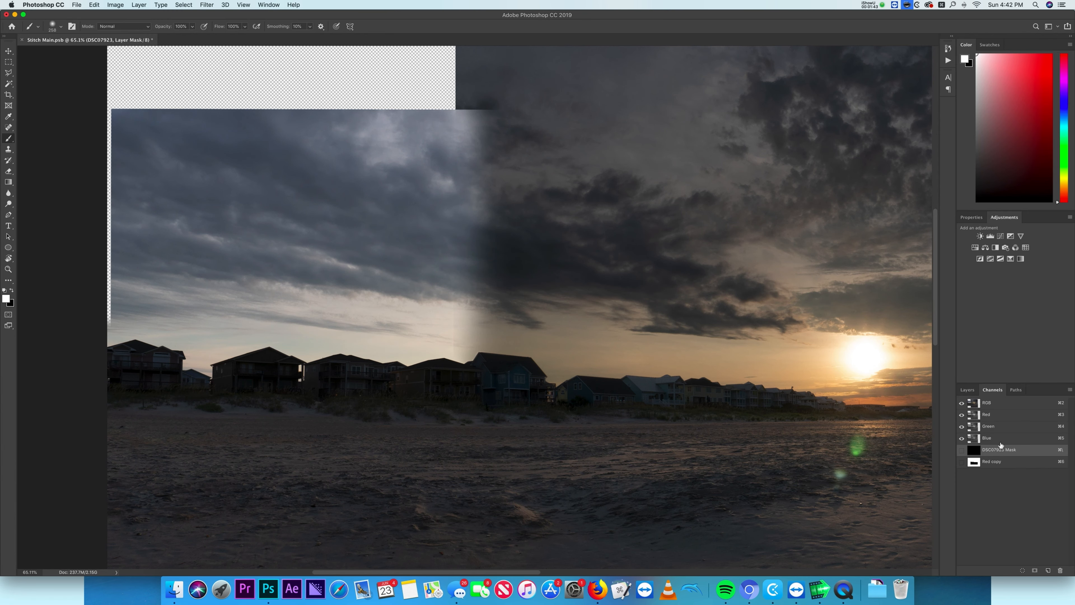
pyautogui.click(979, 465)
pyautogui.click(988, 434)
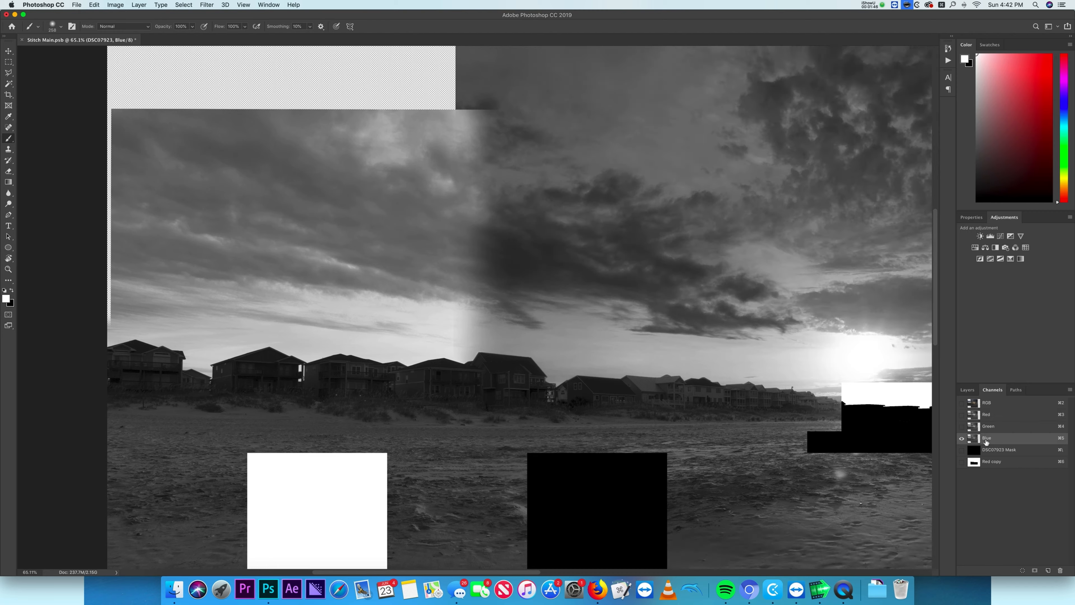
pyautogui.click(991, 427)
pyautogui.click(990, 416)
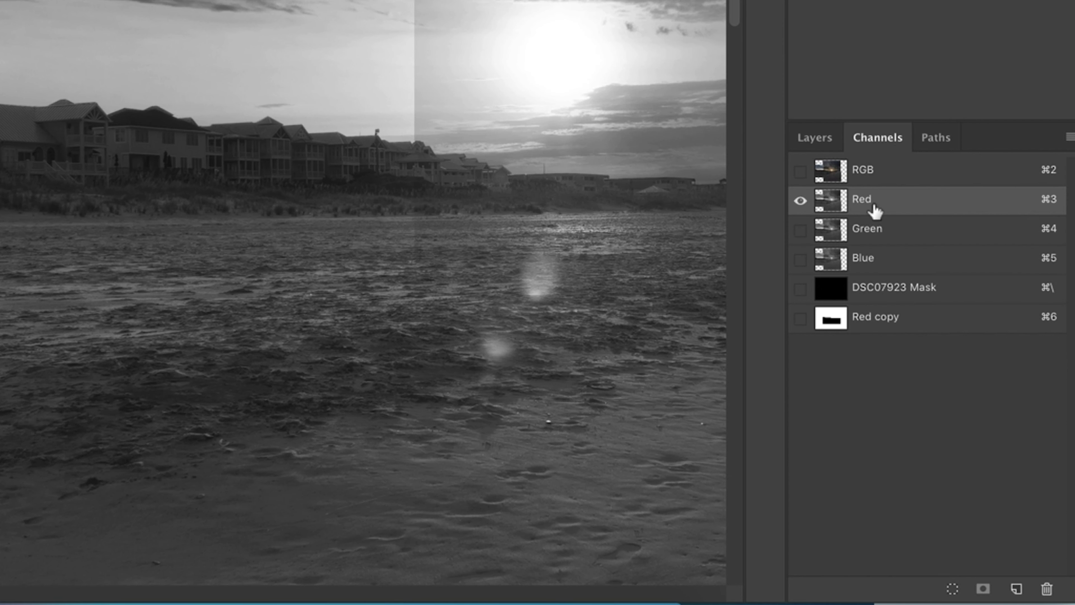
pyautogui.rightClick(992, 416)
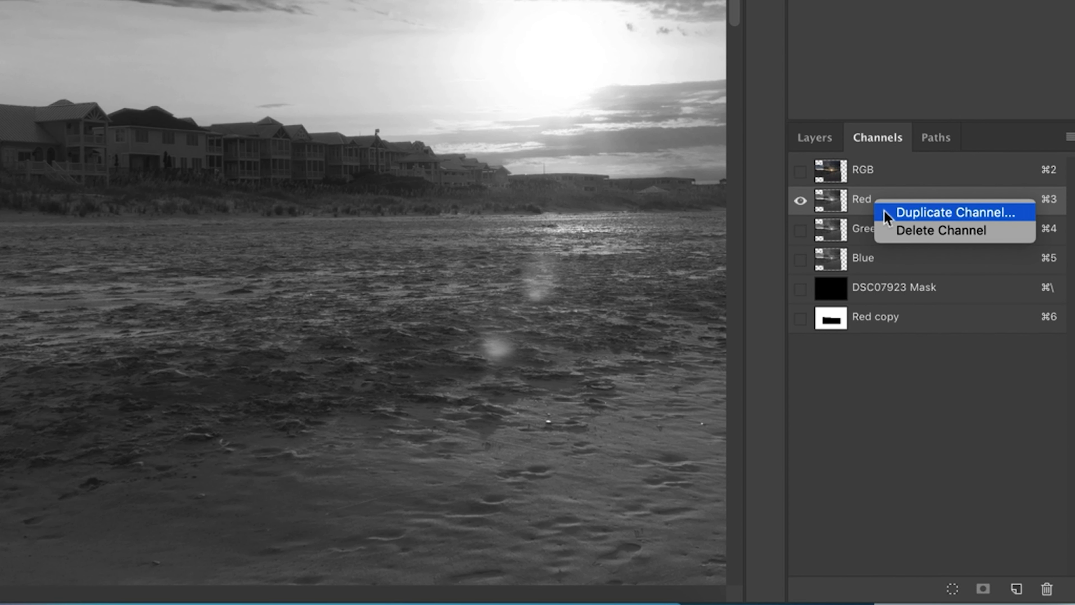
pyautogui.click(889, 213)
# - Apply Levels to the Red copy 2 channel to boost its contrast and paint over it to refine the mask
pyautogui.press('super+l')
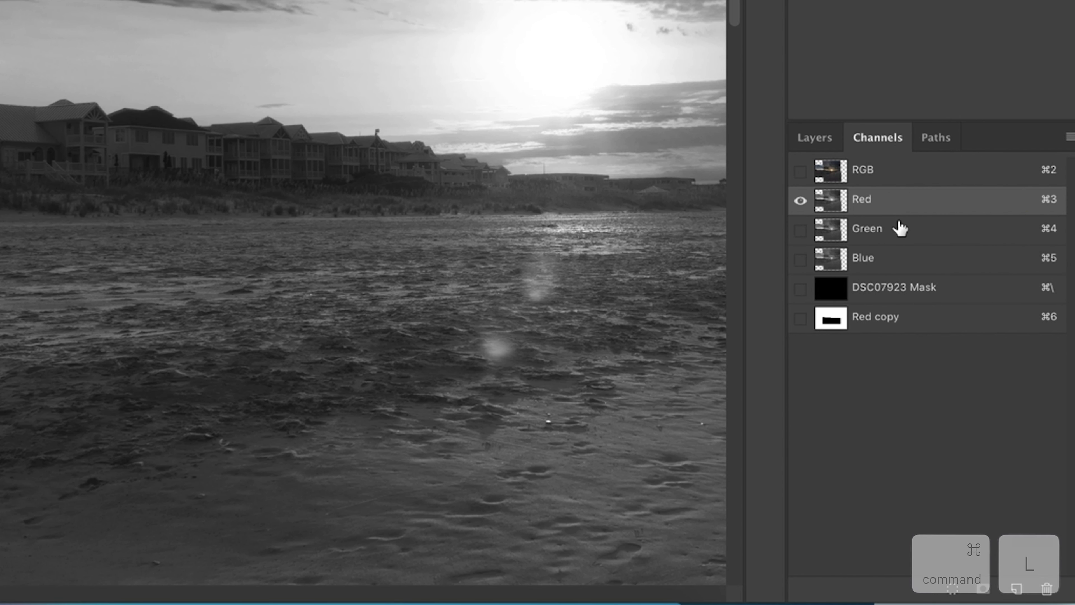
pyautogui.click(800, 201)
pyautogui.press('super+l')
pyautogui.moveTo(72, 242); pyautogui.dragTo(95, 243)
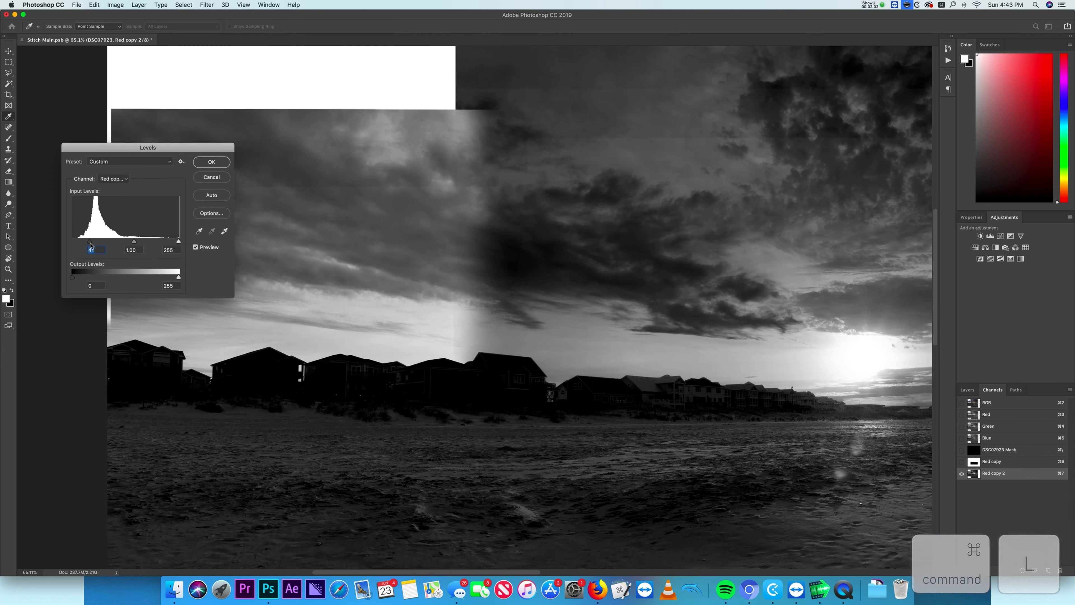
pyautogui.moveTo(179, 242); pyautogui.dragTo(130, 243)
pyautogui.click(211, 162)
pyautogui.moveTo(257, 295)
pyautogui.mouseDown()
pyautogui.moveTo(528, 307)
pyautogui.moveTo(232, 216)
pyautogui.mouseUp()
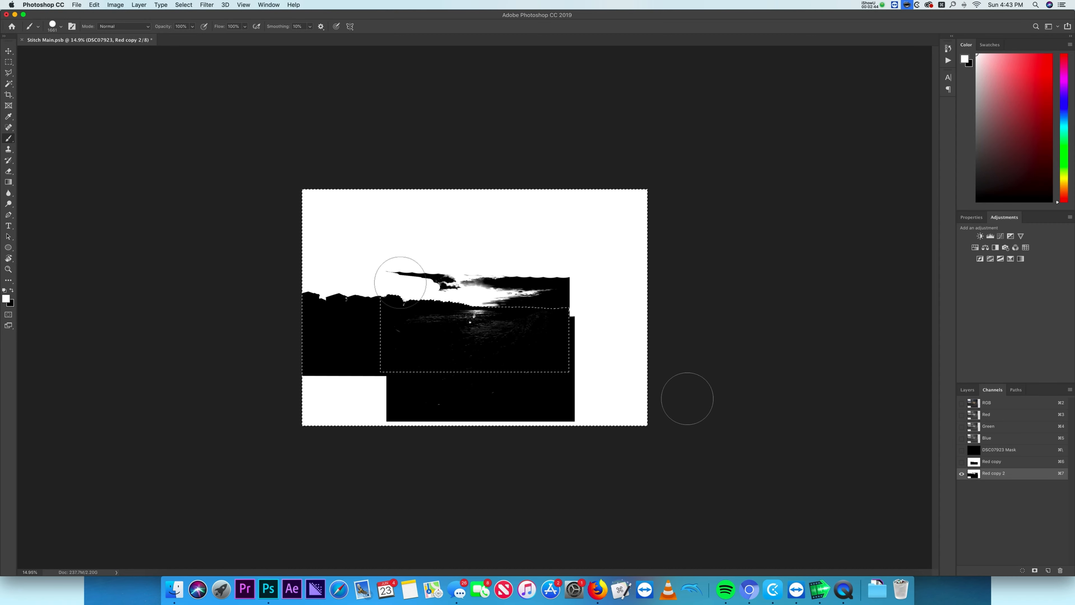
pyautogui.moveTo(396, 277)
pyautogui.mouseDown()
pyautogui.moveTo(512, 277)
pyautogui.moveTo(640, 305)
pyautogui.mouseUp()
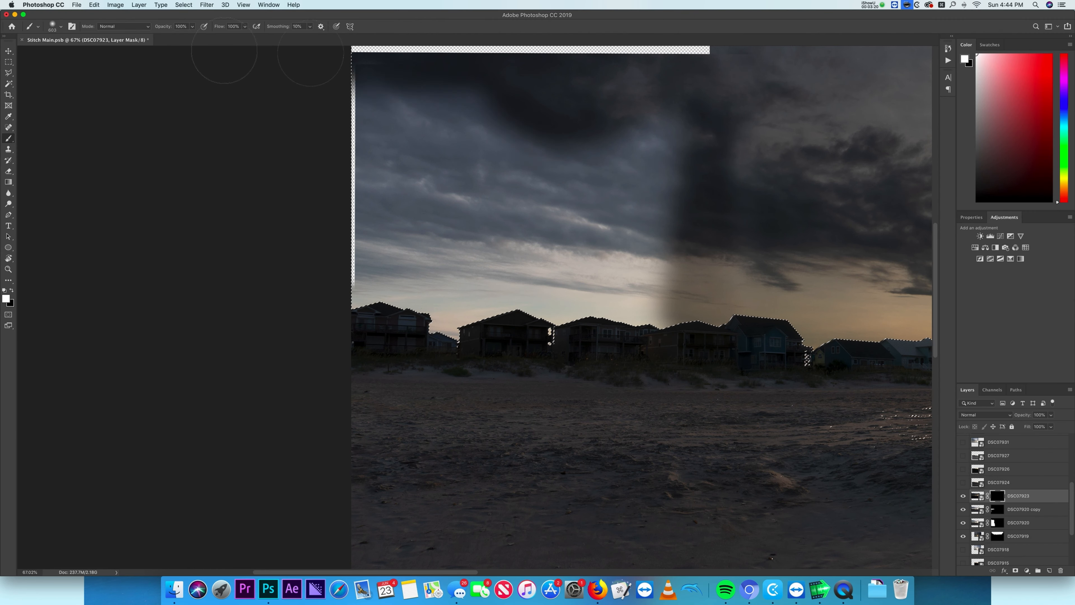
pyautogui.moveTo(423, 191)
pyautogui.mouseDown()
pyautogui.moveTo(550, 255)
pyautogui.moveTo(593, 191)
pyautogui.moveTo(753, 161)
pyautogui.mouseUp()
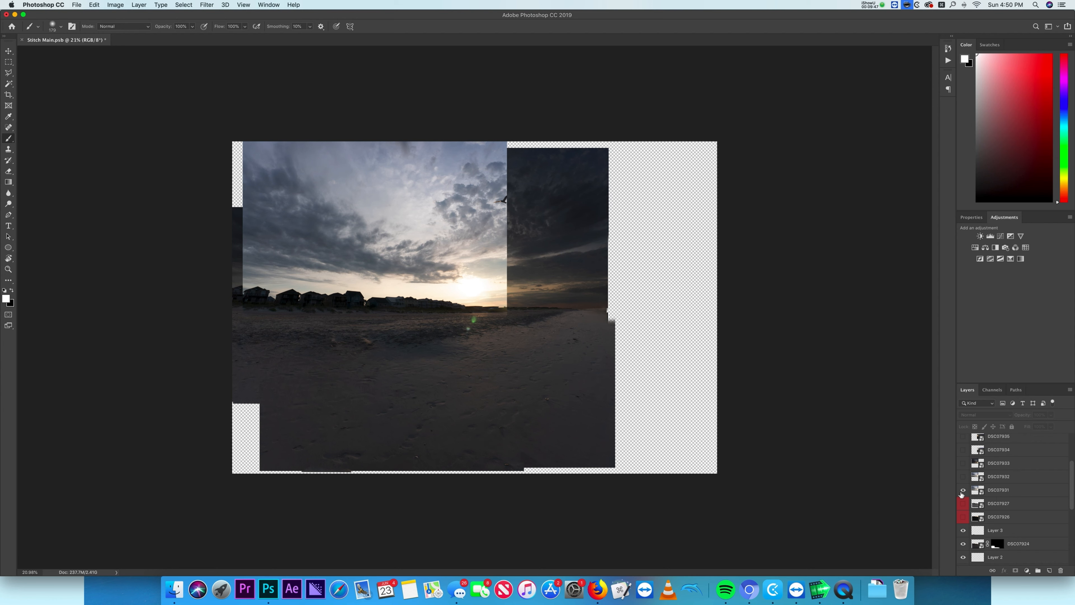
# - Toggle DSC07931's visibility and lower its exposure in Camera Raw to darken the frame
pyautogui.click(961, 492)
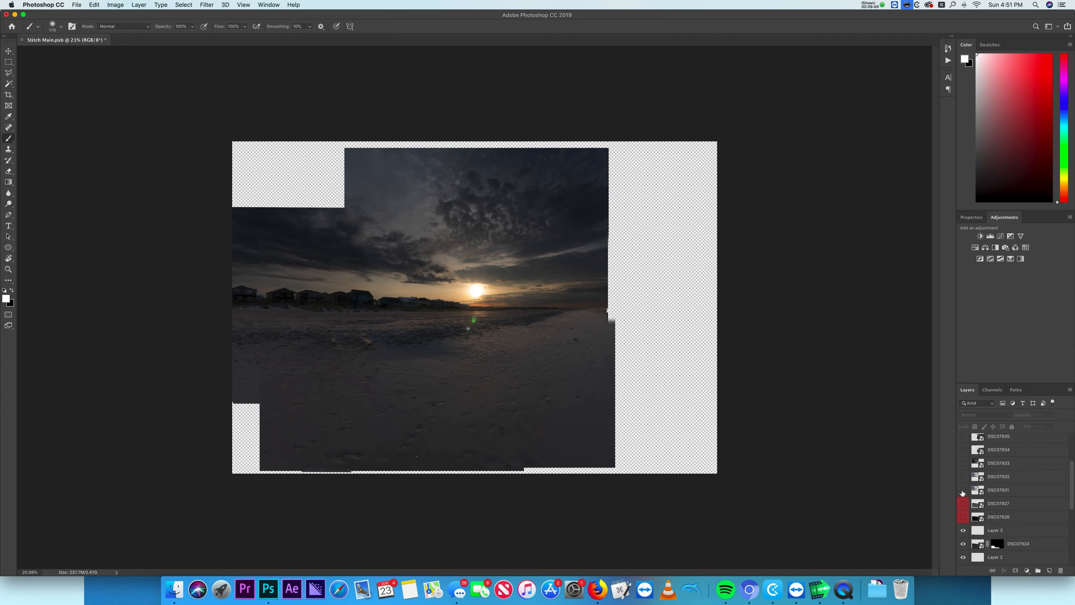
pyautogui.click(962, 492)
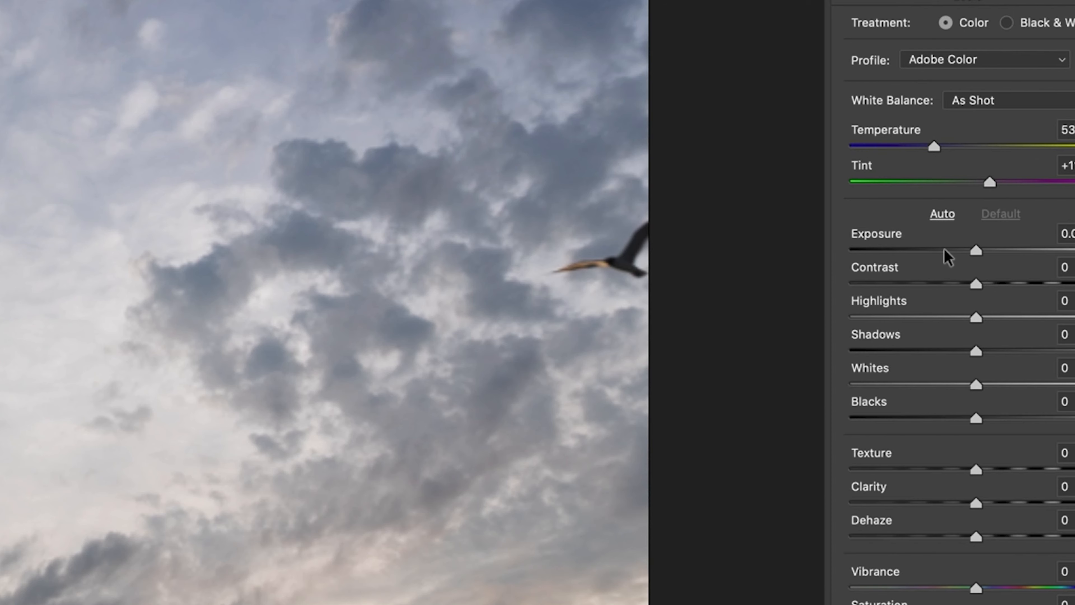
pyautogui.click(943, 247)
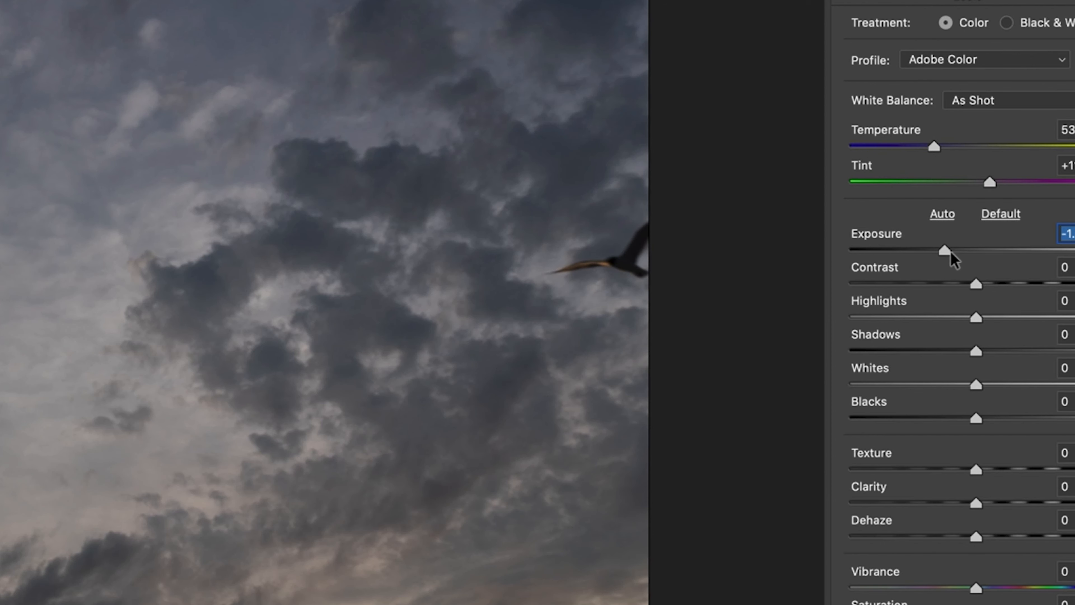
pyautogui.moveTo(953, 250); pyautogui.dragTo(978, 252)
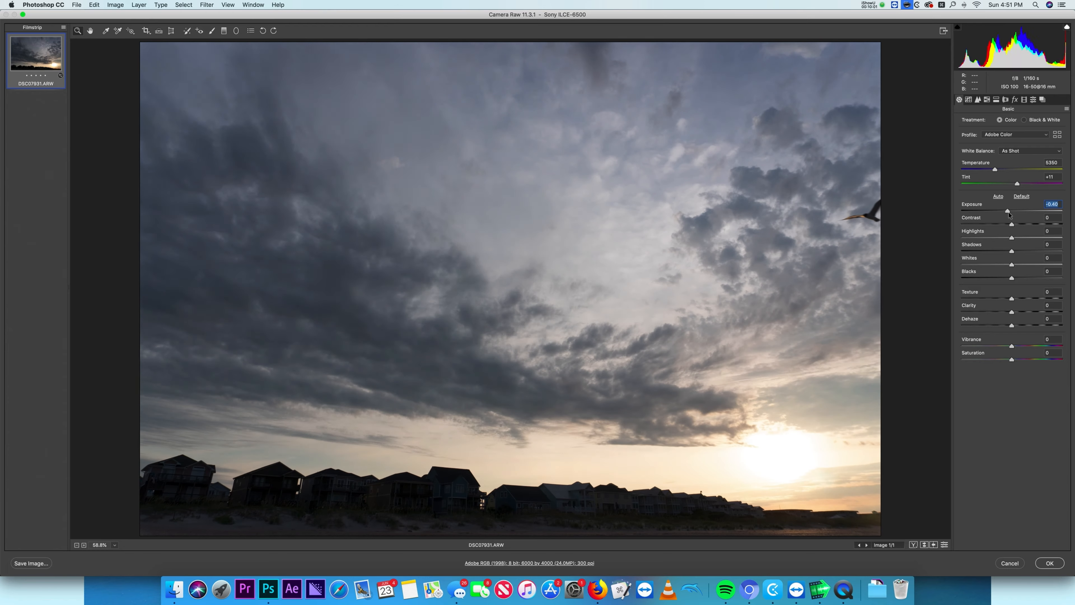
pyautogui.moveTo(977, 252); pyautogui.dragTo(929, 255)
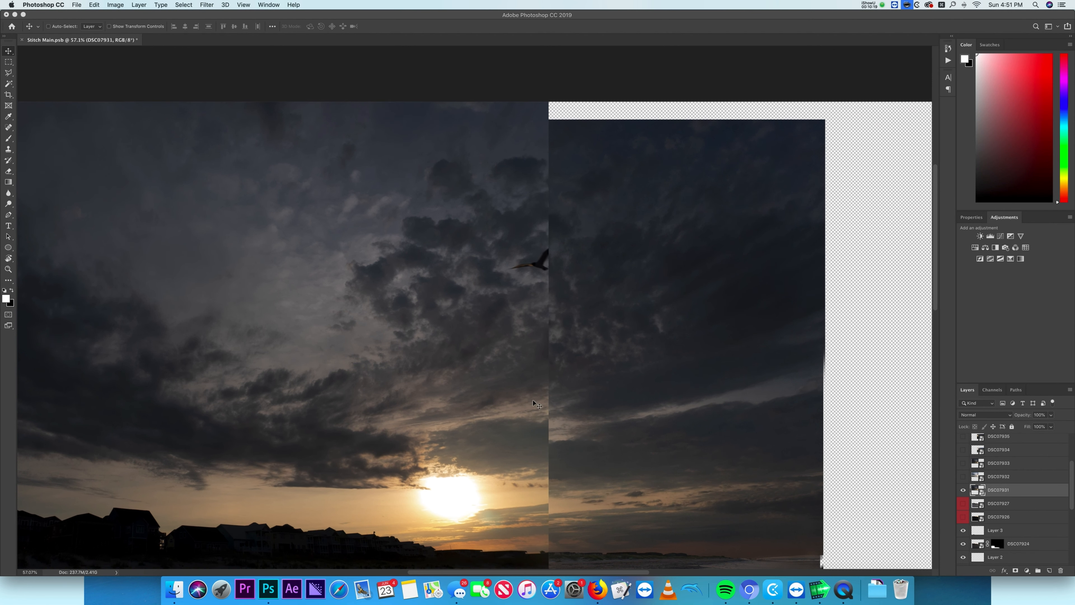
# - Paint on the DSC07931 layer mask, toggling the layer's visibility to check the blend
pyautogui.moveTo(534, 403); pyautogui.dragTo(546, 354)
pyautogui.press('super+comma')
pyautogui.press('super+comma')
pyautogui.press('super+comma')
pyautogui.press('super+comma')
pyautogui.press('6')
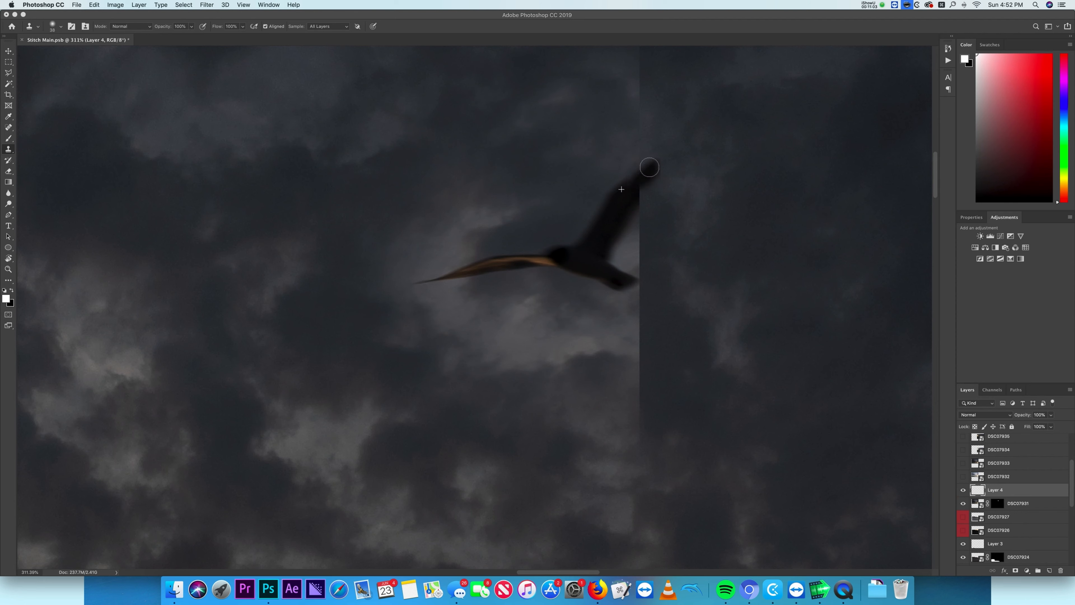
# - Rotate the Layer 4 bird patch slightly with Free Transform to line it up with the bird and commit
pyautogui.press('super+t')
pyautogui.moveTo(680, 177); pyautogui.dragTo(679, 181)
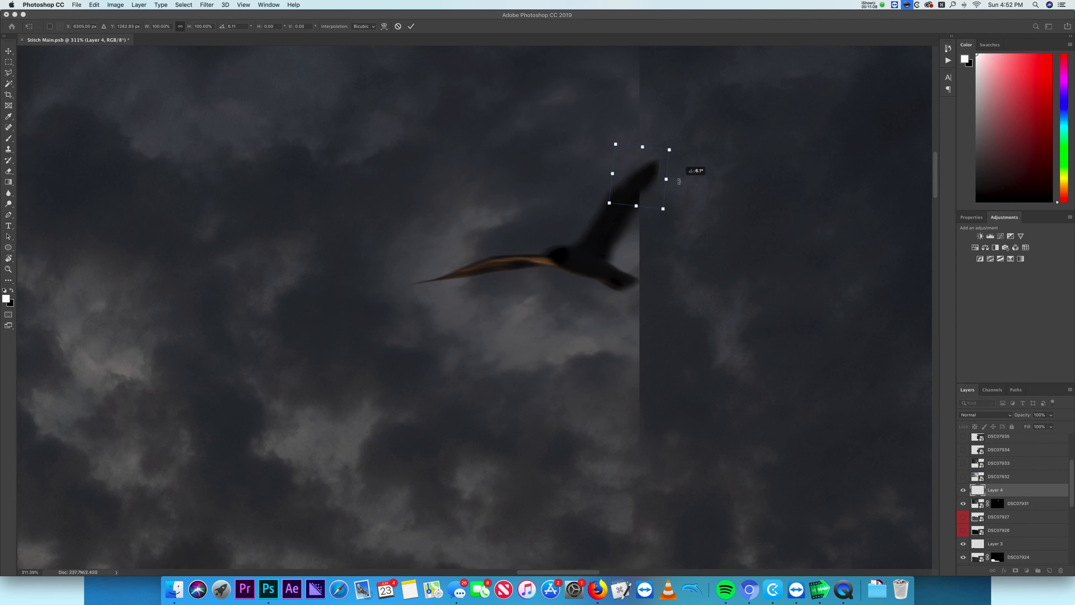
pyautogui.scroll(-5, 669, 170)
pyautogui.scroll(-10, 721, 198)
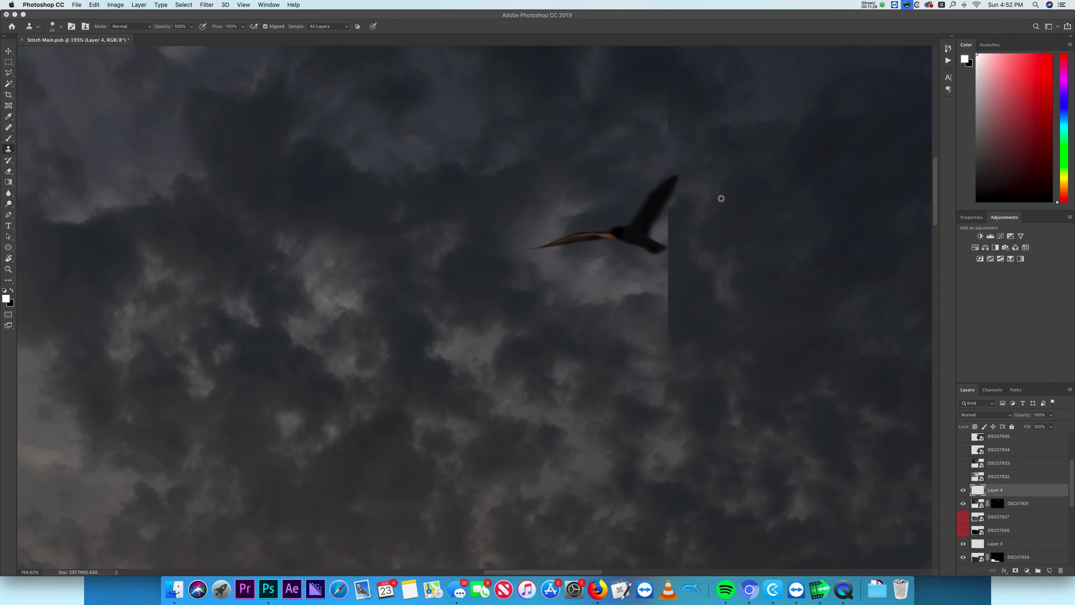
pyautogui.scroll(15, 720, 197)
pyautogui.press('super+t')
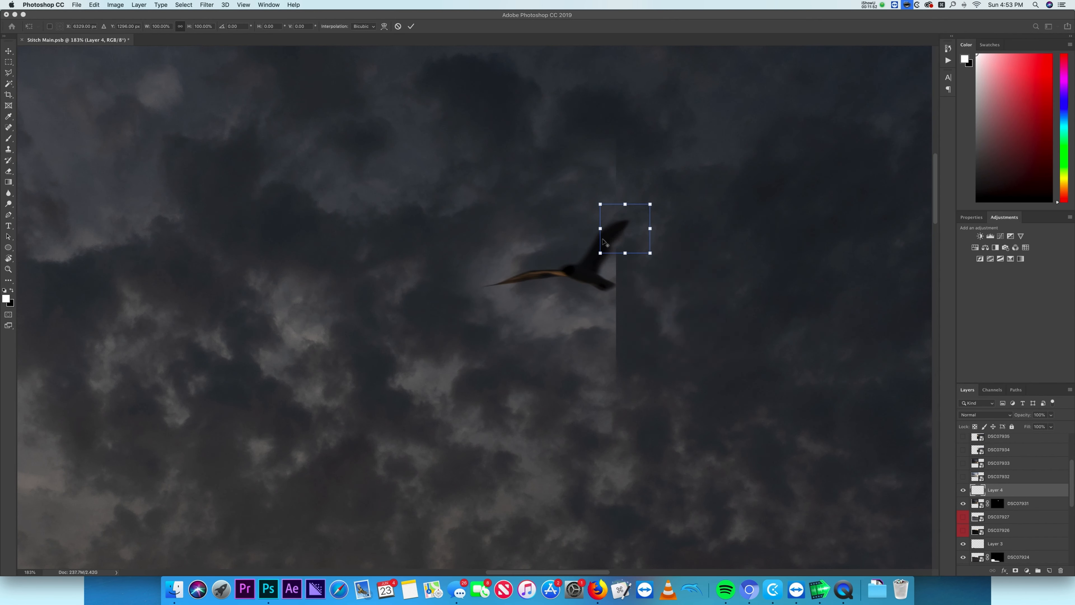
pyautogui.press('Return')
# - Check the bird area on the DSC07931 and DSC07919 copy masks, undoing the last mask edit
pyautogui.scroll(4, 605, 243)
pyautogui.scroll(-15, 673, 276)
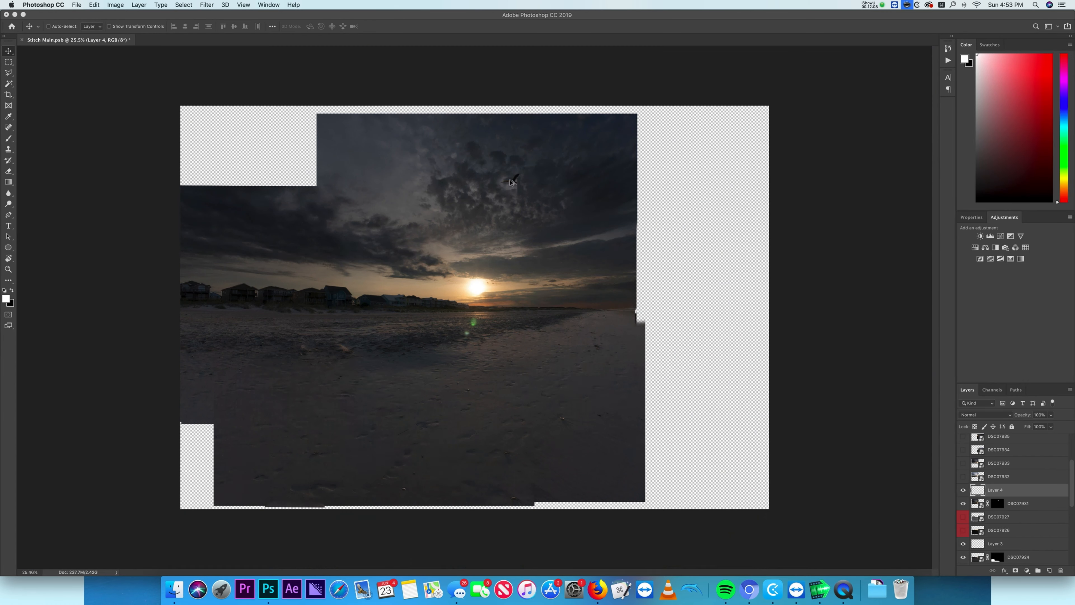
pyautogui.scroll(12, 514, 178)
pyautogui.click(981, 505)
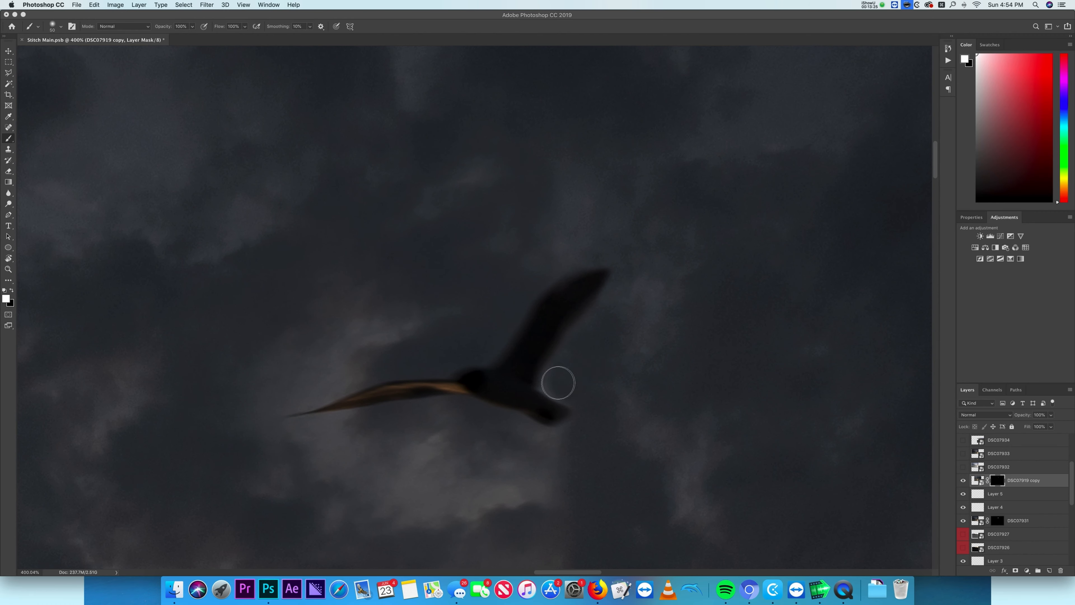
pyautogui.hscroll(-1, 602, 388)
pyautogui.scroll(-5, 608, 397)
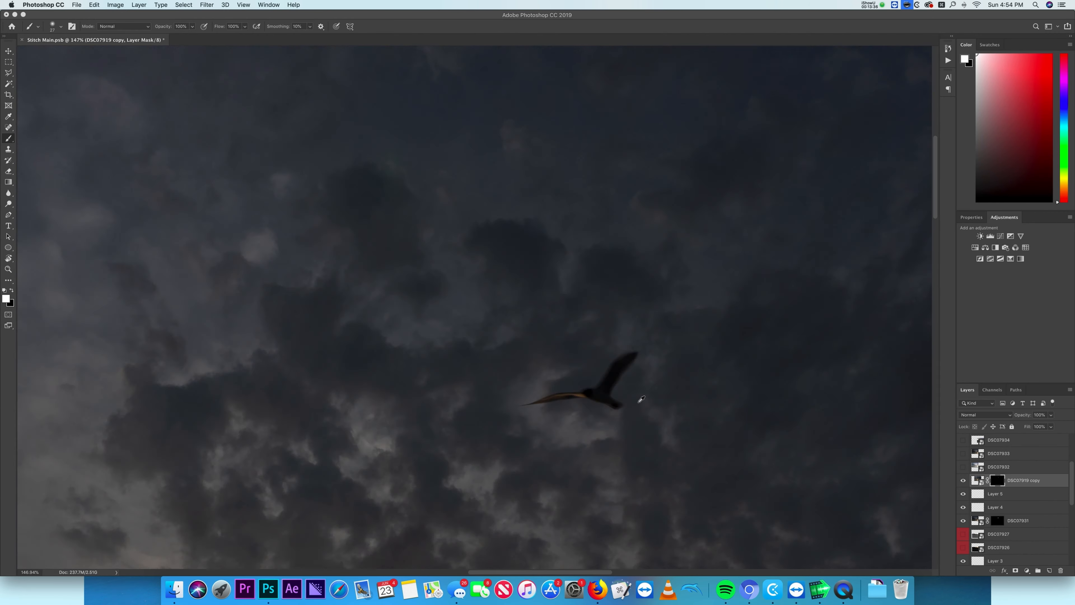
pyautogui.press('x')
pyautogui.scroll(-5, 635, 456)
pyautogui.scroll(3, 635, 457)
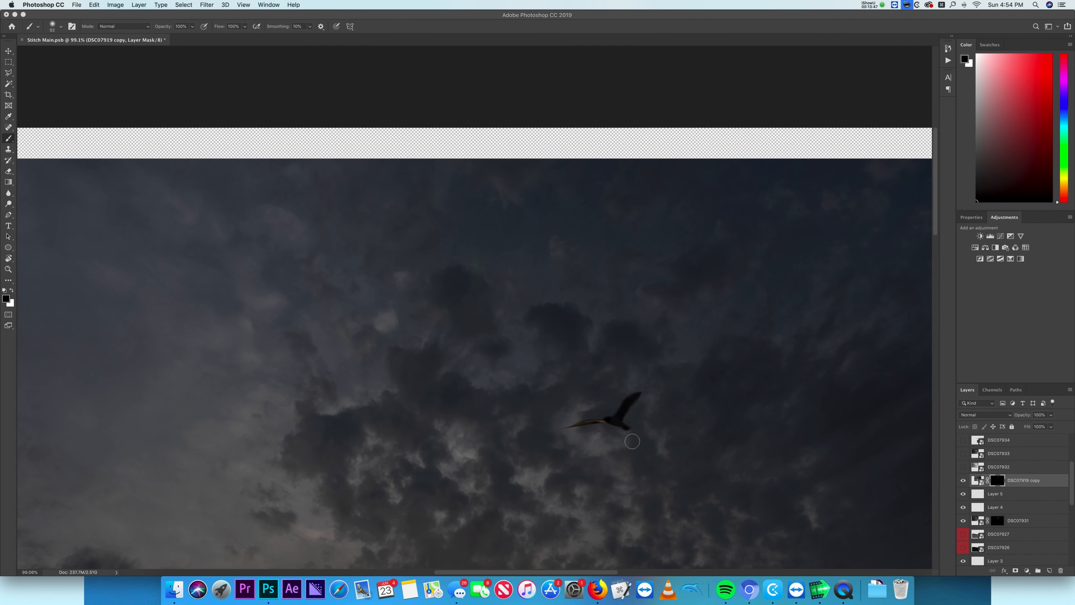
pyautogui.scroll(1, 634, 444)
pyautogui.press('super+z')
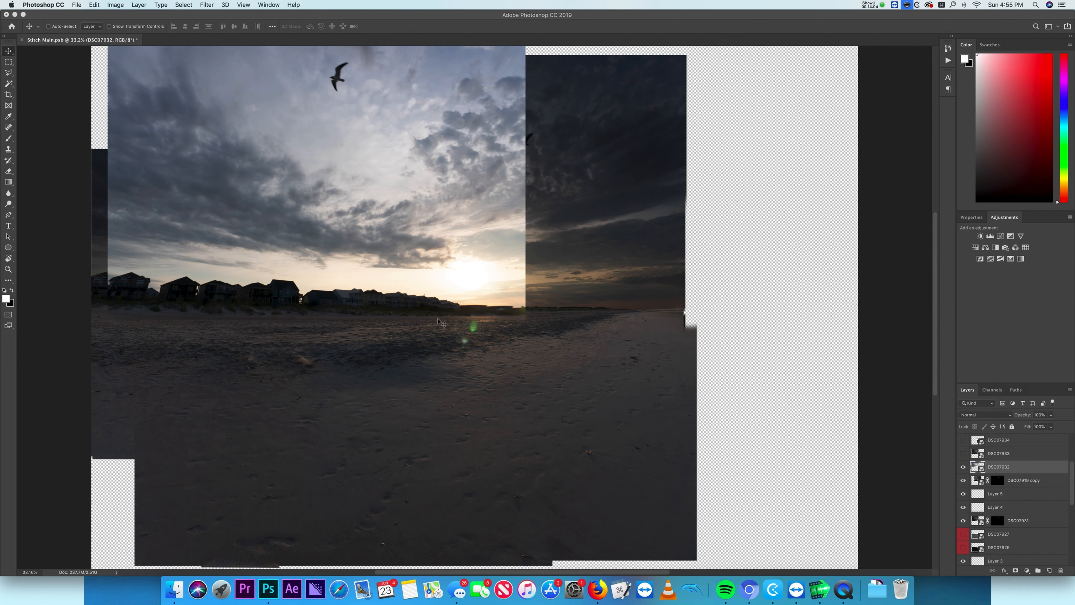
# - Apply an Unsharp Mask smart filter to DSC07932
pyautogui.doubleClick(995, 508)
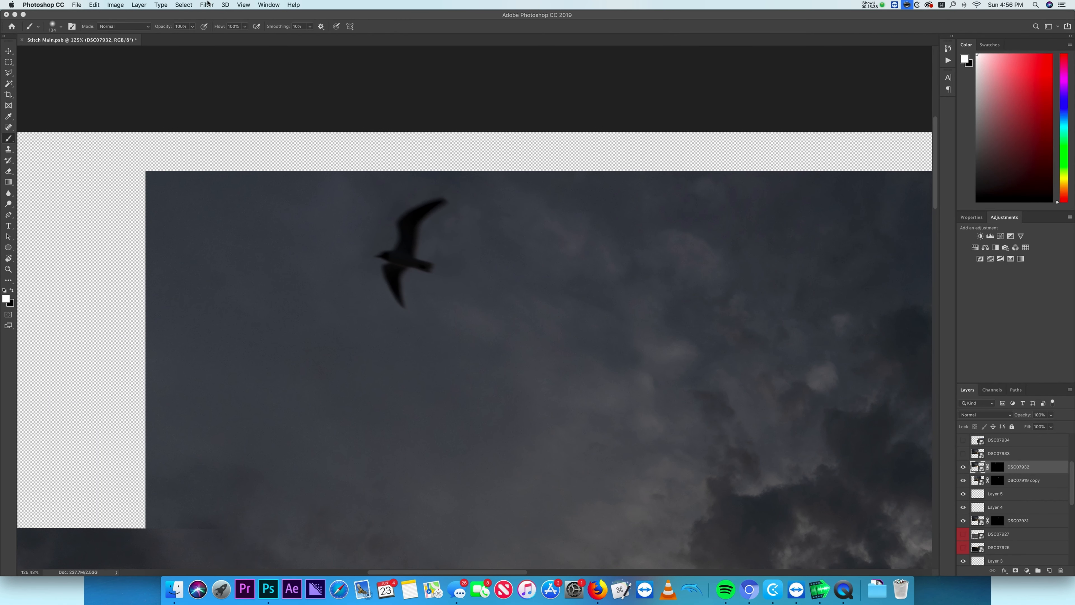
pyautogui.click(207, 5)
pyautogui.moveTo(212, 152)
pyautogui.click(338, 193)
pyautogui.click(725, 279)
pyautogui.scroll(10, 411, 269)
pyautogui.scroll(-10, 508, 452)
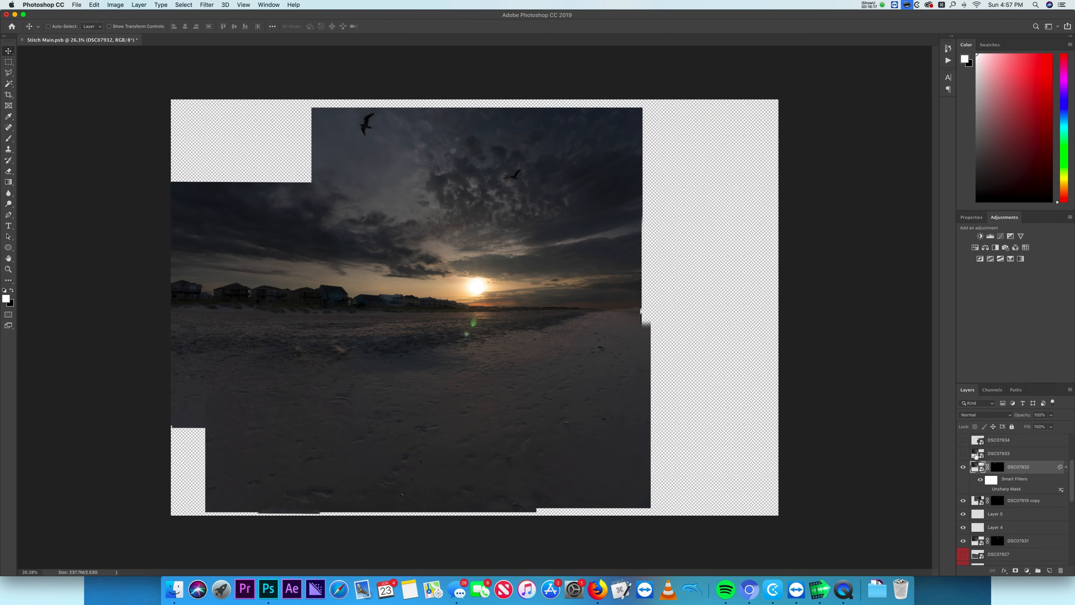
# - Toggle DSC07933's visibility repeatedly to compare its overlap with the frames below
pyautogui.click(963, 453)
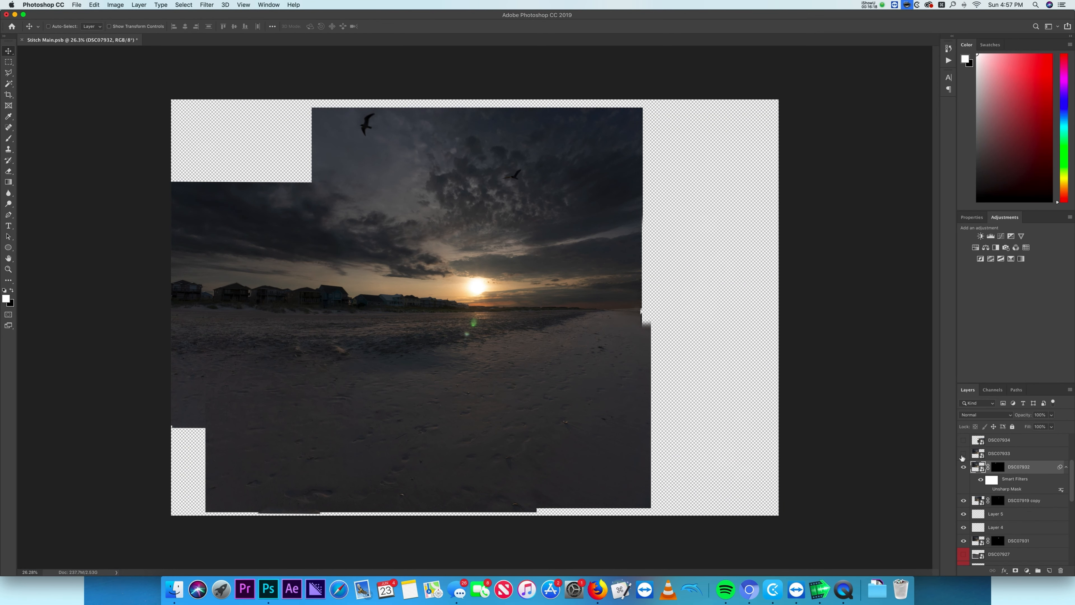
pyautogui.click(963, 454)
pyautogui.click(963, 454)
pyautogui.click(963, 454)
pyautogui.click(963, 455)
pyautogui.click(963, 454)
pyautogui.click(963, 454)
pyautogui.click(963, 454)
pyautogui.click(962, 454)
pyautogui.click(963, 454)
pyautogui.click(963, 454)
# - Move DSC07933 into alignment using a temporary 50% opacity, then return it to 100%
pyautogui.click(1000, 454)
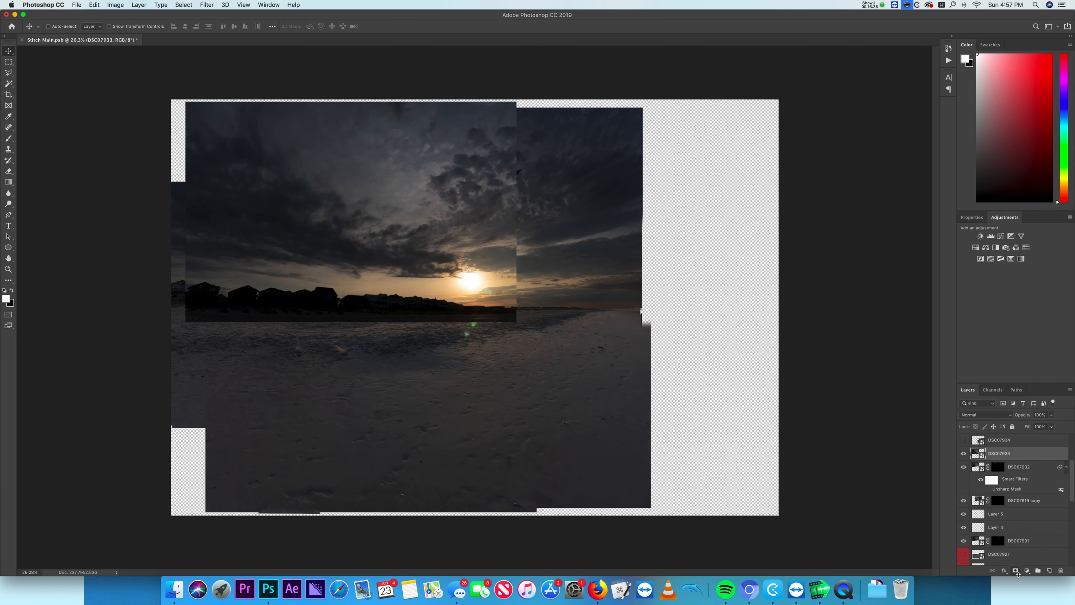
pyautogui.press('5')
pyautogui.scroll(10, 580, 336)
pyautogui.moveTo(580, 336); pyautogui.dragTo(555, 328)
pyautogui.press('0')
# - Add a layer mask to DSC07933 and paint along its edges to blend it into the sky
pyautogui.keyDown('alt'); pyautogui.click(1016, 570); pyautogui.keyUp('alt')
pyautogui.press('b')
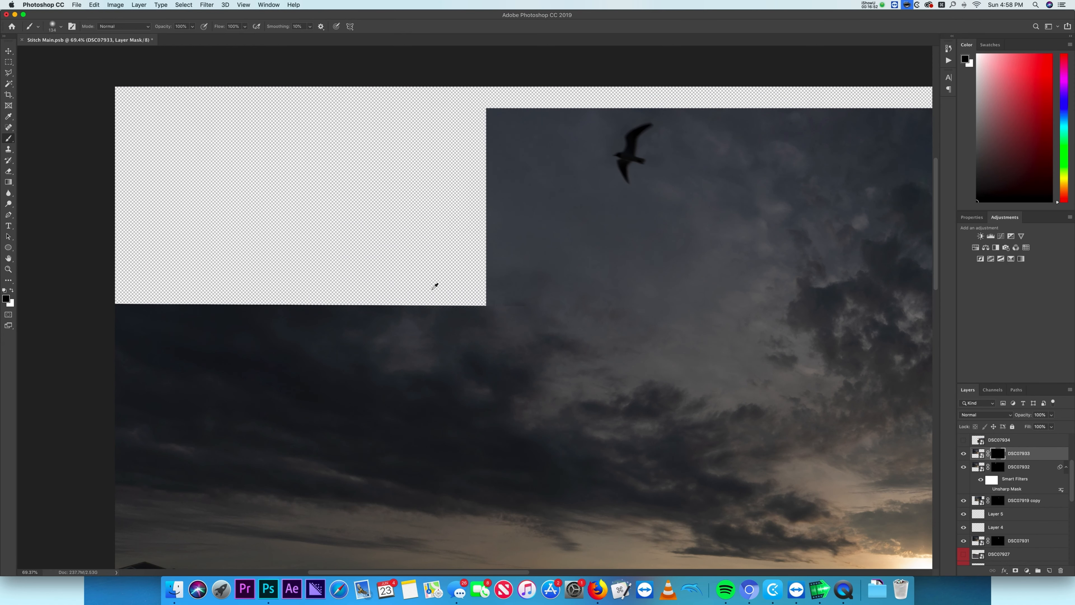
pyautogui.press('x')
pyautogui.moveTo(482, 312); pyautogui.dragTo(408, 296)
pyautogui.scroll(-5, 408, 303)
pyautogui.moveTo(310, 185)
pyautogui.mouseDown()
pyautogui.moveTo(321, 185)
pyautogui.moveTo(199, 171)
pyautogui.moveTo(193, 182)
pyautogui.moveTo(240, 173)
pyautogui.moveTo(300, 69)
pyautogui.mouseUp()
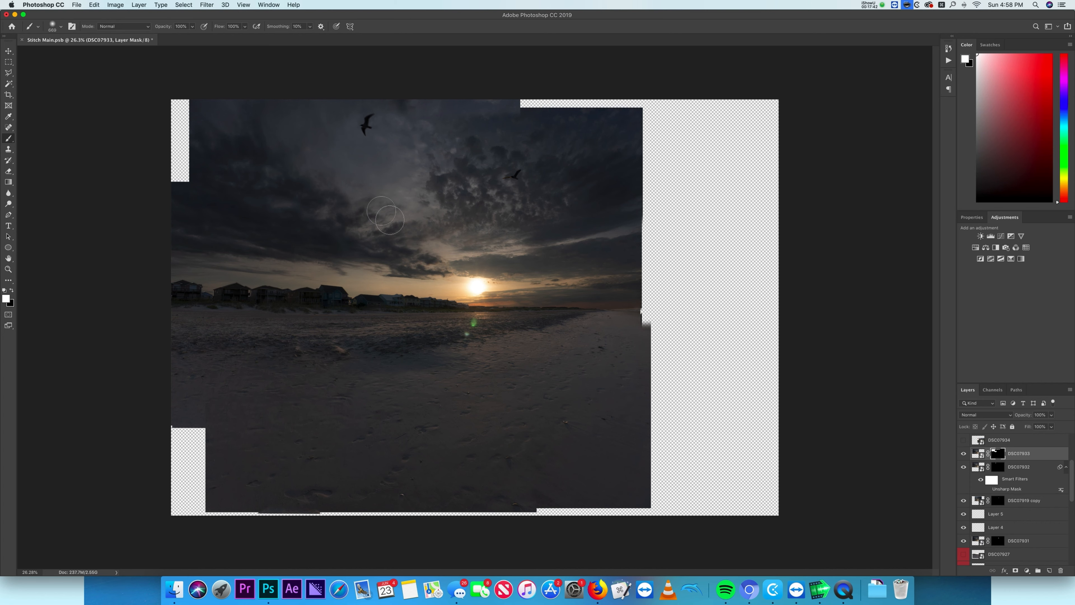
# - Show DSC07934, move it into alignment, and paint its layer mask to blend the beach overlap
pyautogui.click(964, 440)
pyautogui.click(1009, 521)
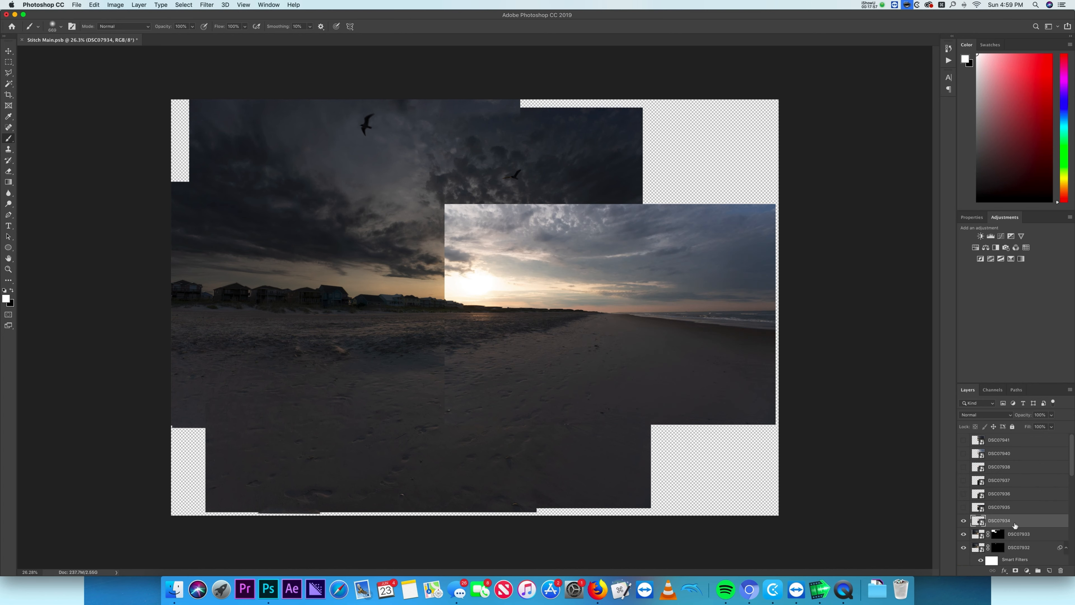
pyautogui.press('v')
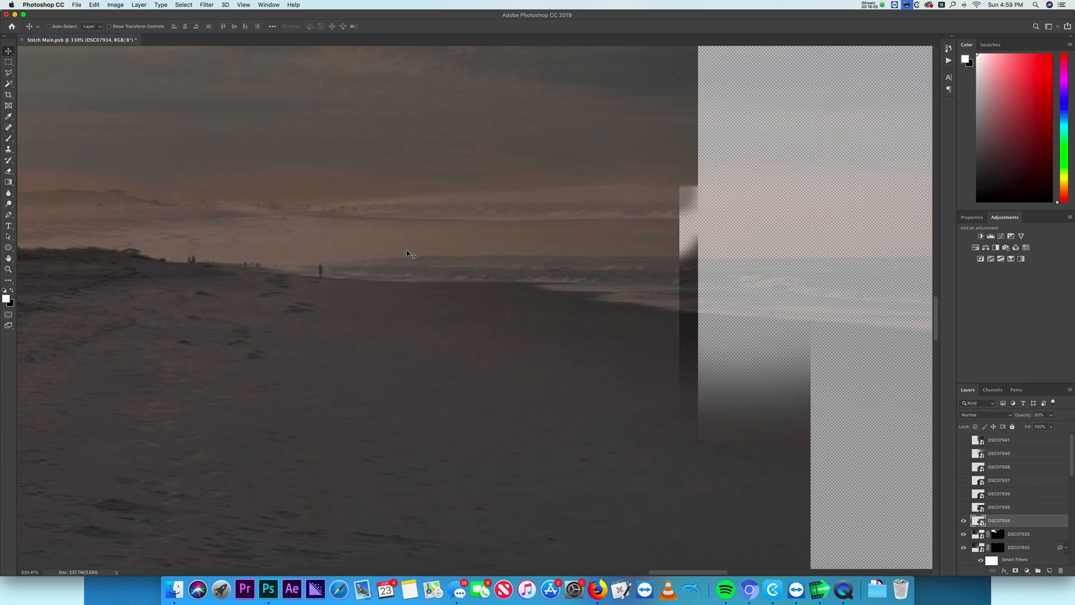
pyautogui.moveTo(411, 255); pyautogui.dragTo(410, 232)
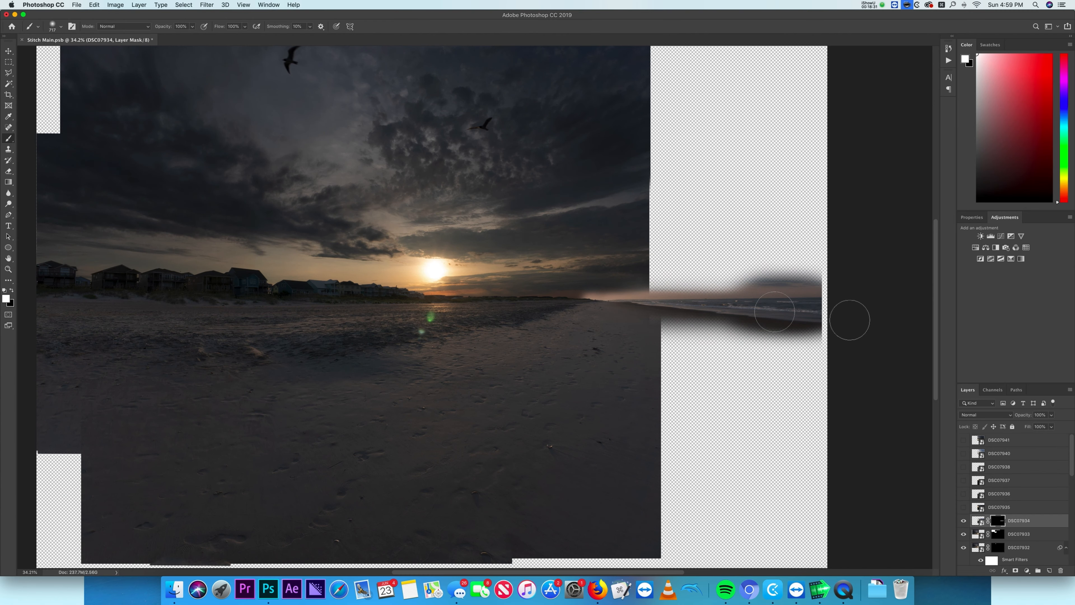
pyautogui.moveTo(845, 312)
pyautogui.mouseDown()
pyautogui.moveTo(828, 377)
pyautogui.moveTo(787, 428)
pyautogui.moveTo(837, 285)
pyautogui.mouseUp()
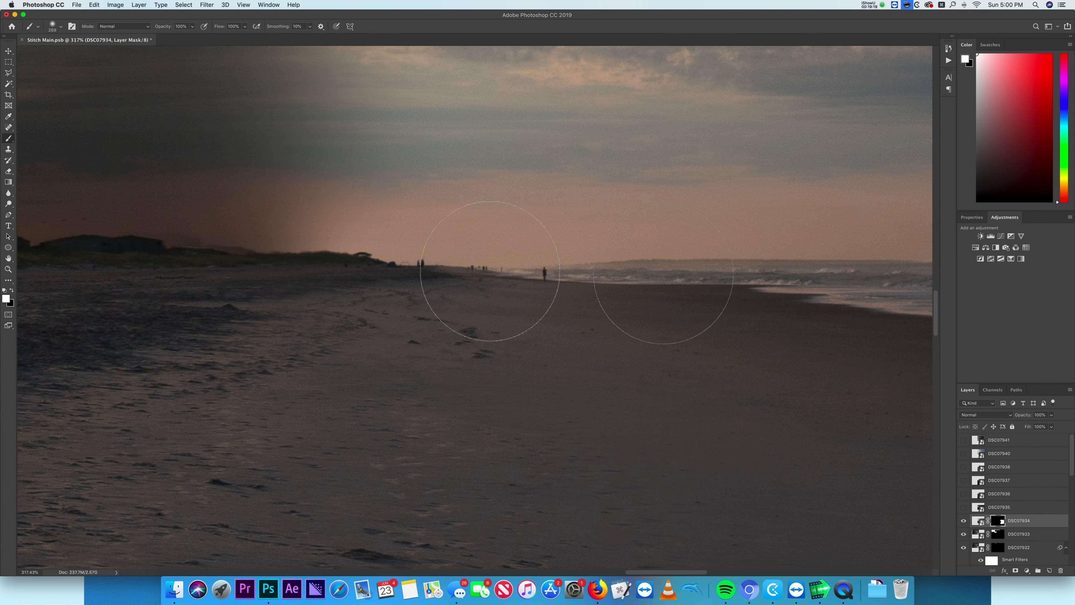
pyautogui.moveTo(490, 271); pyautogui.dragTo(780, 312)
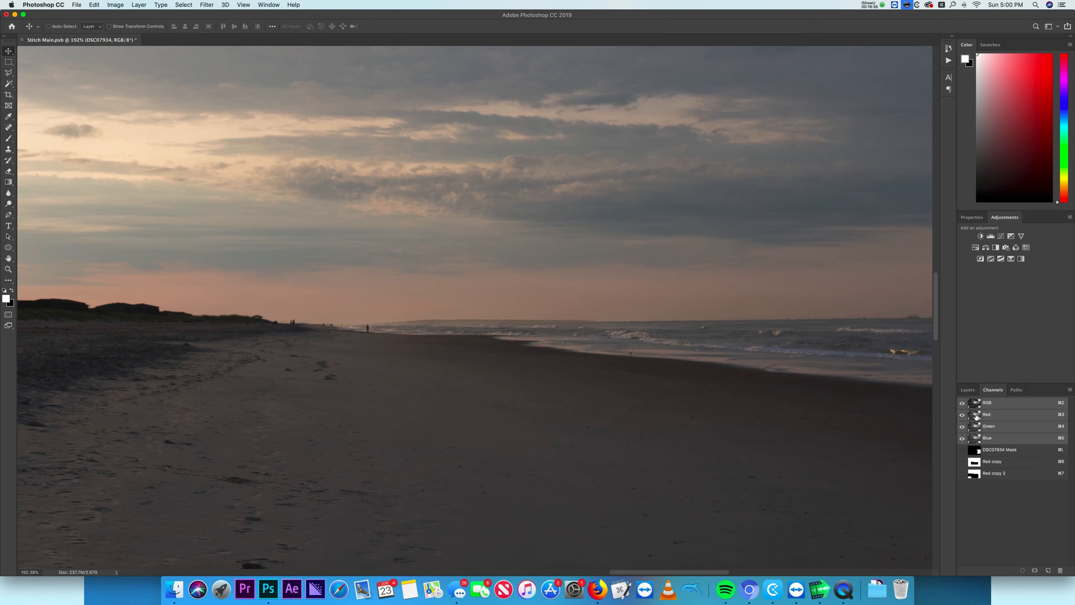
# - Duplicate the Red channel and boost its contrast with Levels to separate sky from beach
pyautogui.click(977, 417)
pyautogui.click(990, 428)
pyautogui.click(992, 438)
pyautogui.rightClick(991, 416)
pyautogui.click(999, 423)
pyautogui.press('Return')
pyautogui.press('super+l')
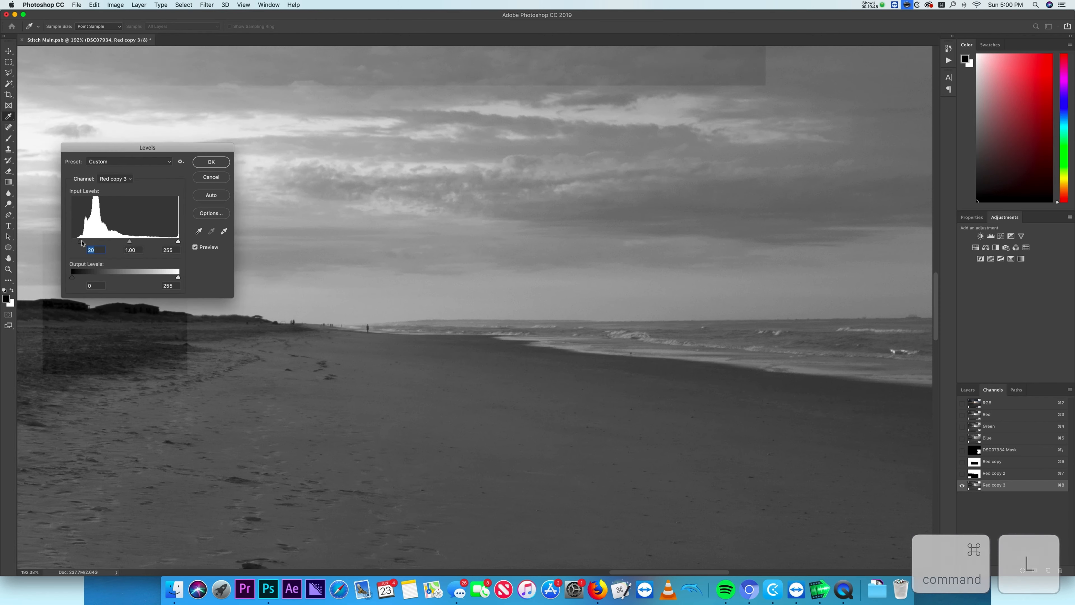
pyautogui.moveTo(72, 241); pyautogui.dragTo(134, 243)
pyautogui.click(211, 162)
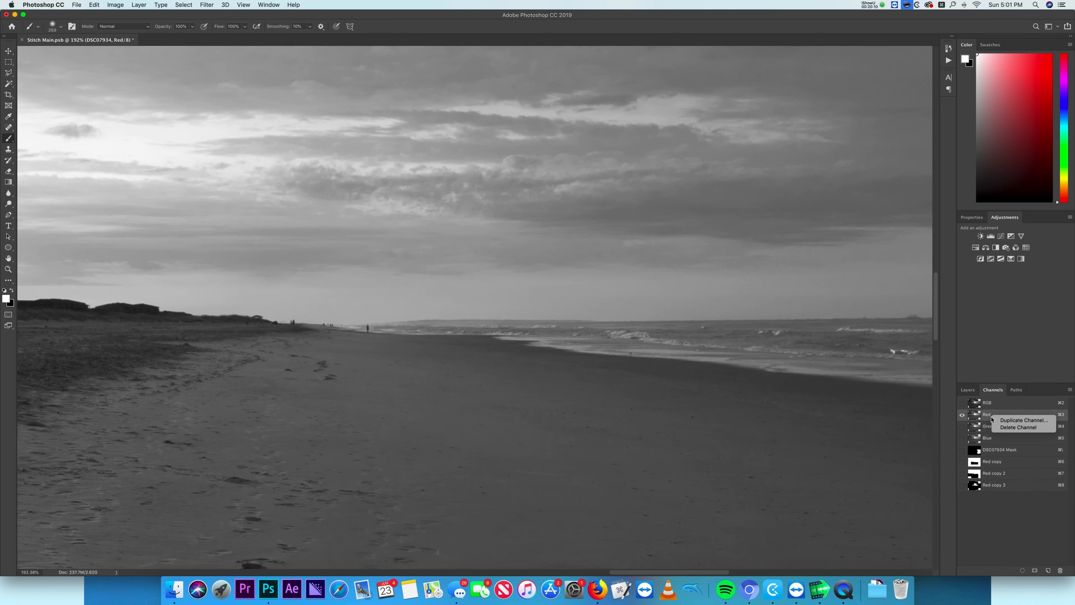
# - Apply another Levels adjustment to the duplicated channel to increase contrast further
pyautogui.press('super+l')
pyautogui.moveTo(178, 241); pyautogui.dragTo(122, 242)
pyautogui.click(211, 162)
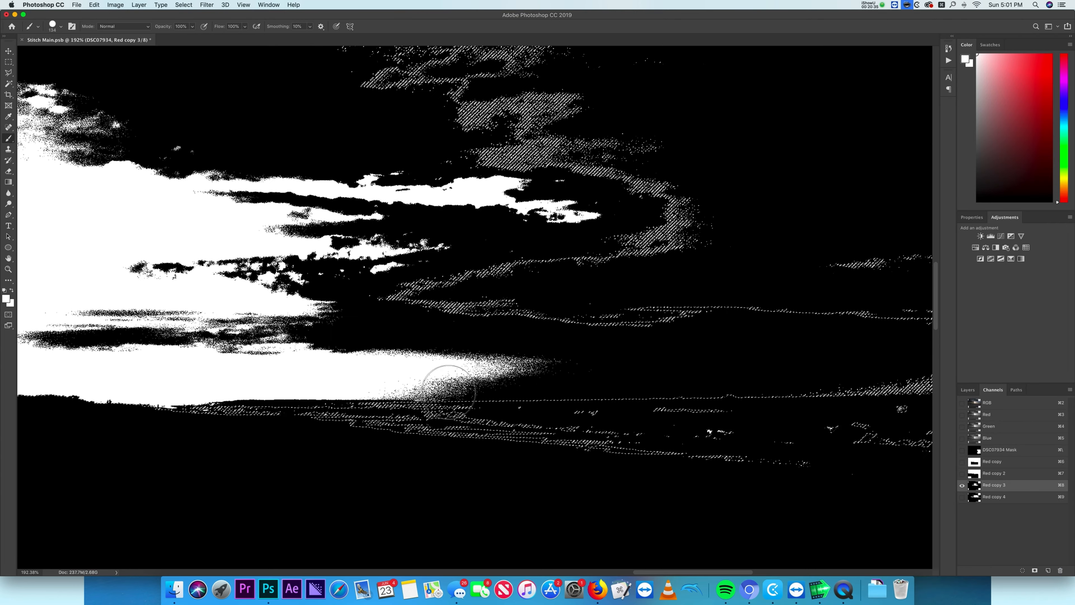
# - Paint black over the beach and water areas of the Red copy 3 channel
pyautogui.moveTo(432, 381)
pyautogui.mouseDown()
pyautogui.moveTo(796, 383)
pyautogui.moveTo(432, 408)
pyautogui.mouseUp()
pyautogui.moveTo(432, 409); pyautogui.dragTo(563, 406)
pyautogui.scroll(-5, 694, 385)
pyautogui.moveTo(635, 384)
pyautogui.mouseDown()
pyautogui.moveTo(394, 381)
pyautogui.moveTo(271, 364)
pyautogui.moveTo(629, 367)
pyautogui.mouseUp()
pyautogui.press('super+d')
pyautogui.press('super+z')
pyautogui.moveTo(318, 360); pyautogui.dragTo(682, 352)
pyautogui.moveTo(682, 342); pyautogui.dragTo(396, 328)
pyautogui.scroll(-10, 391, 327)
pyautogui.moveTo(513, 284)
pyautogui.mouseDown()
pyautogui.moveTo(635, 284)
pyautogui.moveTo(542, 263)
pyautogui.moveTo(574, 246)
pyautogui.moveTo(380, 258)
pyautogui.mouseUp()
pyautogui.scroll(5, 554, 308)
pyautogui.scroll(10, 557, 306)
pyautogui.moveTo(512, 376); pyautogui.dragTo(169, 372)
# - Reset the colours and paint the channel along the horizon while viewing it as an overlay on the image
pyautogui.press('d')
pyautogui.press('x')
pyautogui.press('\\')
pyautogui.press('x')
# - Refine the channel's horizon edge with white and black strokes, then view the channel alone
pyautogui.press('x')
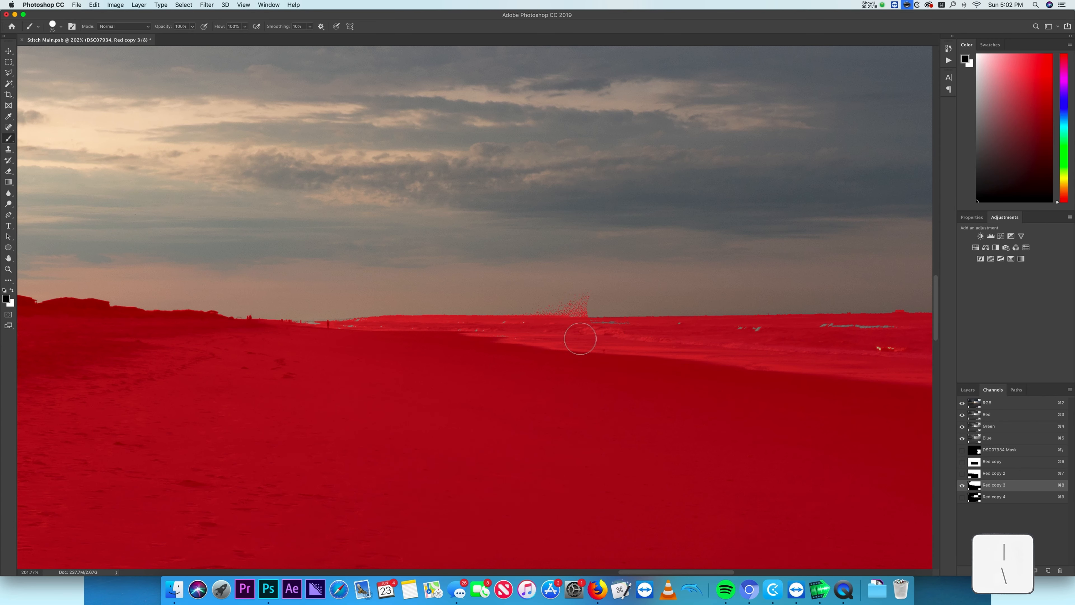
pyautogui.moveTo(851, 376); pyautogui.dragTo(258, 388)
pyautogui.moveTo(584, 349); pyautogui.dragTo(836, 343)
pyautogui.moveTo(262, 383); pyautogui.dragTo(1000, 391)
pyautogui.press('x')
pyautogui.moveTo(506, 317); pyautogui.dragTo(452, 317)
pyautogui.scroll(7, 330, 361)
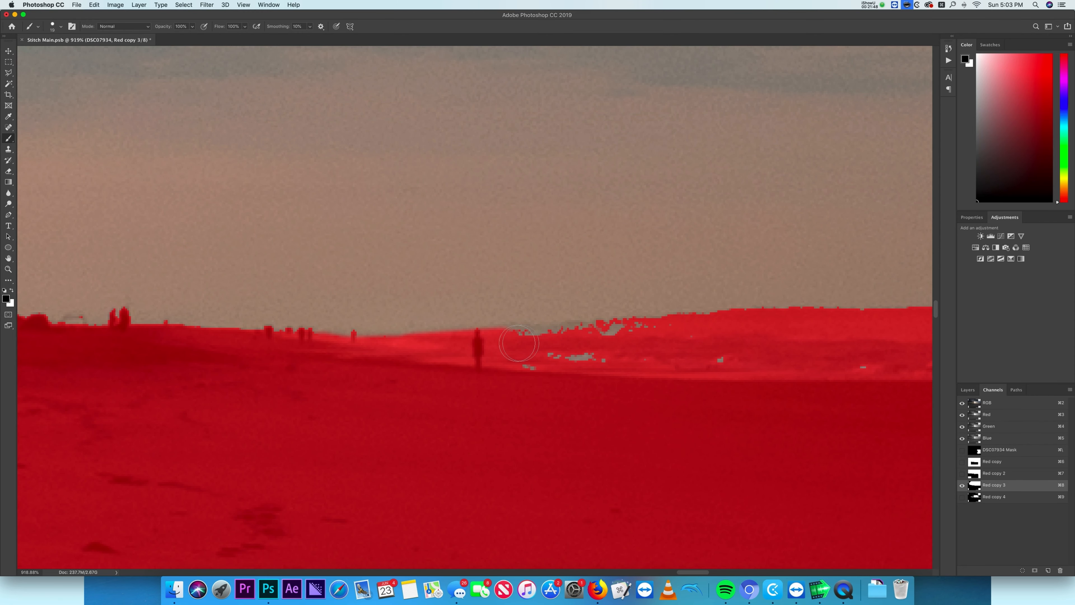
pyautogui.scroll(-5, 861, 374)
pyautogui.click(962, 450)
pyautogui.click(962, 451)
pyautogui.click(989, 487)
pyautogui.moveTo(888, 374); pyautogui.dragTo(343, 388)
pyautogui.click(962, 403)
pyautogui.click(962, 403)
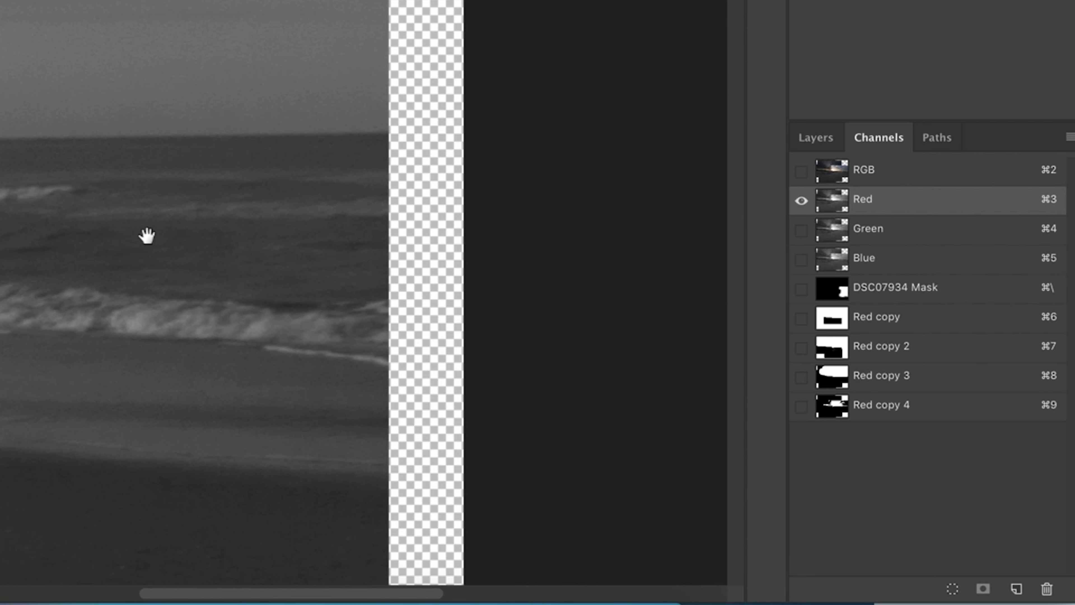
# - Duplicate the Red channel again and raise its contrast with Levels
pyautogui.click(998, 428)
pyautogui.click(1006, 417)
pyautogui.moveTo(1005, 416); pyautogui.dragTo(1048, 571)
pyautogui.press('super+l')
pyautogui.moveTo(73, 241); pyautogui.dragTo(102, 242)
pyautogui.moveTo(178, 242); pyautogui.dragTo(108, 242)
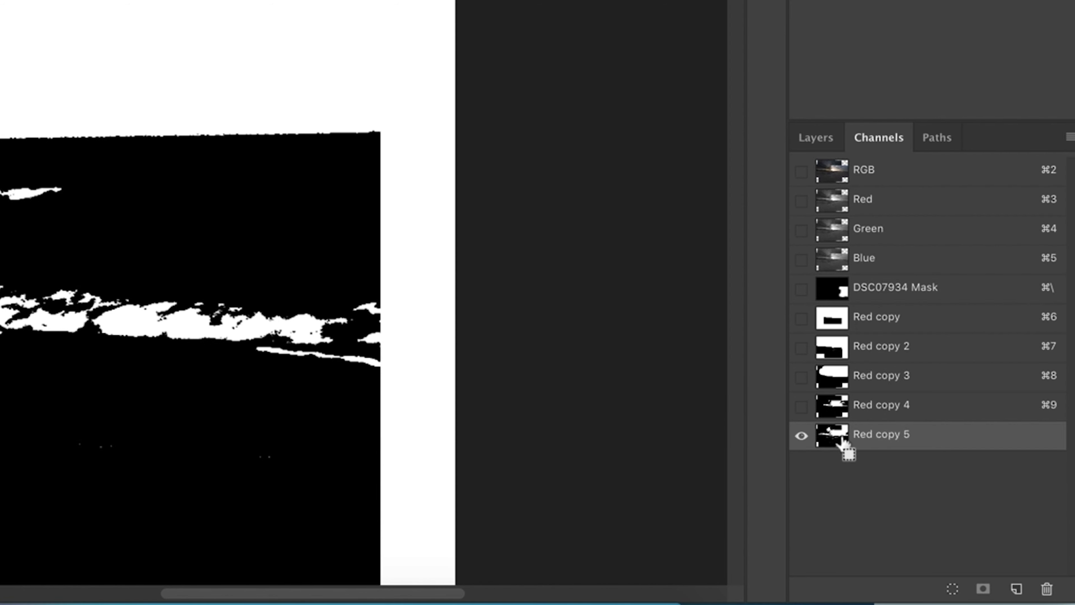
pyautogui.keyDown('super'); pyautogui.click(841, 440); pyautogui.keyUp('super')
# - Load Red copy 3 as a selection and brush over the channel's sky area
pyautogui.click(857, 384)
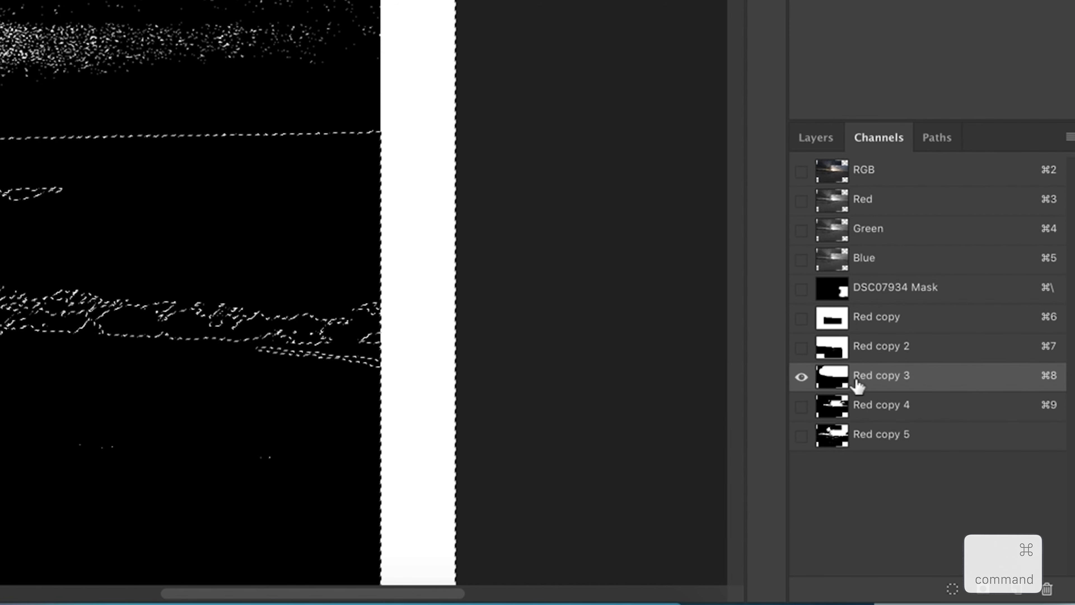
pyautogui.press('b')
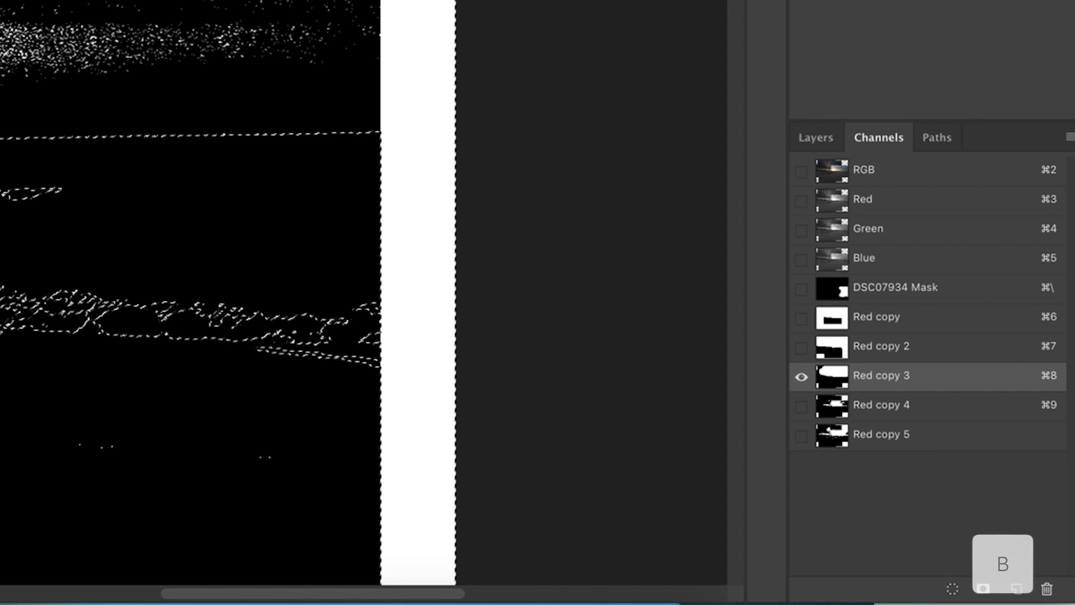
pyautogui.moveTo(432, 377); pyautogui.dragTo(807, 383)
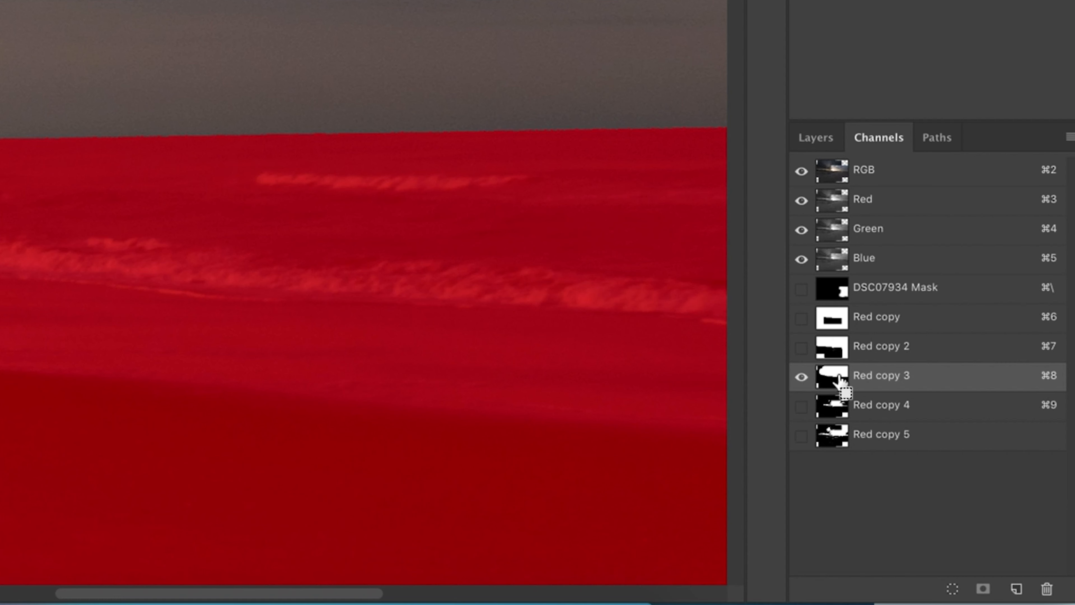
# - Feather the selection by 1.5 px
pyautogui.keyDown('super'); pyautogui.click(974, 486); pyautogui.keyUp('super')
pyautogui.rightClick(354, 247)
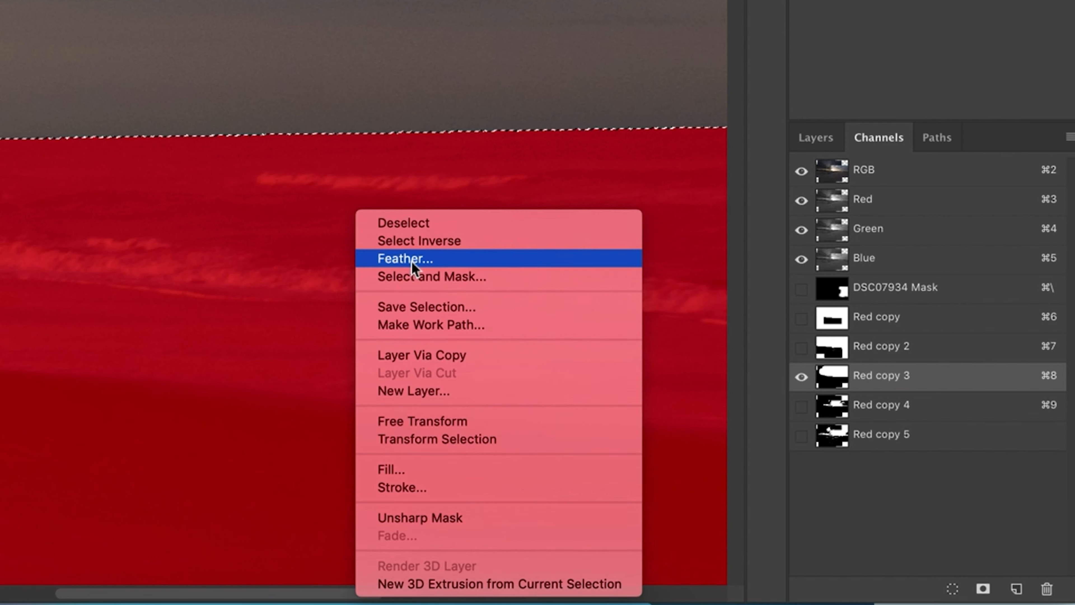
pyautogui.click(411, 258)
pyautogui.write('1.5')
pyautogui.press('Return')
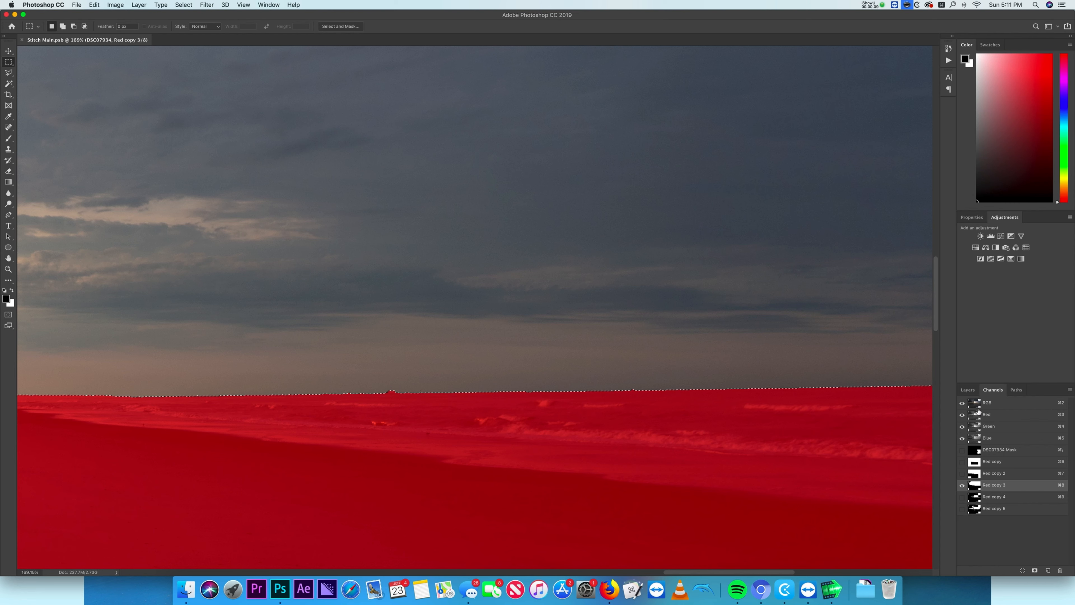
# - Paint DSC07934's layer mask inside the feathered horizon selection to blend the beach, then deselect
pyautogui.click(985, 403)
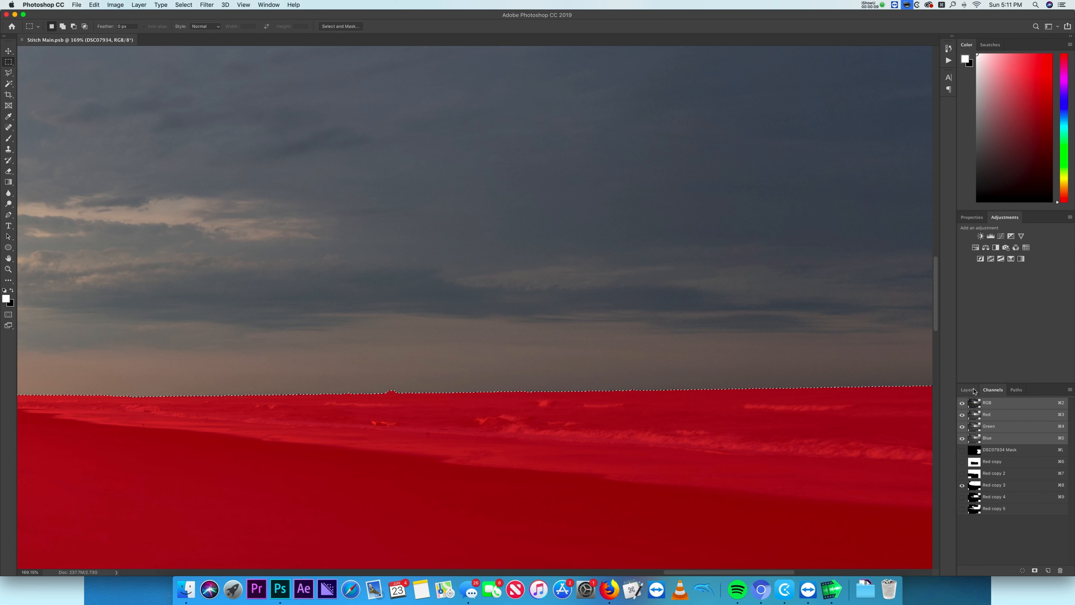
pyautogui.click(962, 486)
pyautogui.click(967, 389)
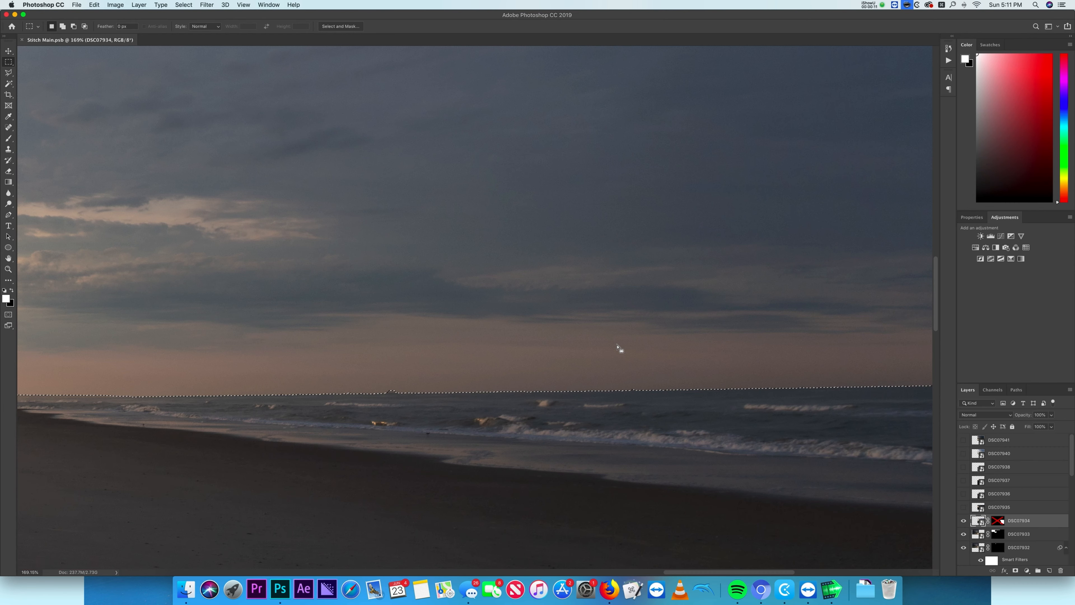
pyautogui.click(995, 521)
pyautogui.press('b')
pyautogui.scroll(-10, 633, 457)
pyautogui.keyDown('ctrl'); pyautogui.keyDown('alt'); pyautogui.moveTo(603, 450); pyautogui.dragTo(665, 451); pyautogui.keyUp('alt'); pyautogui.keyUp('ctrl')
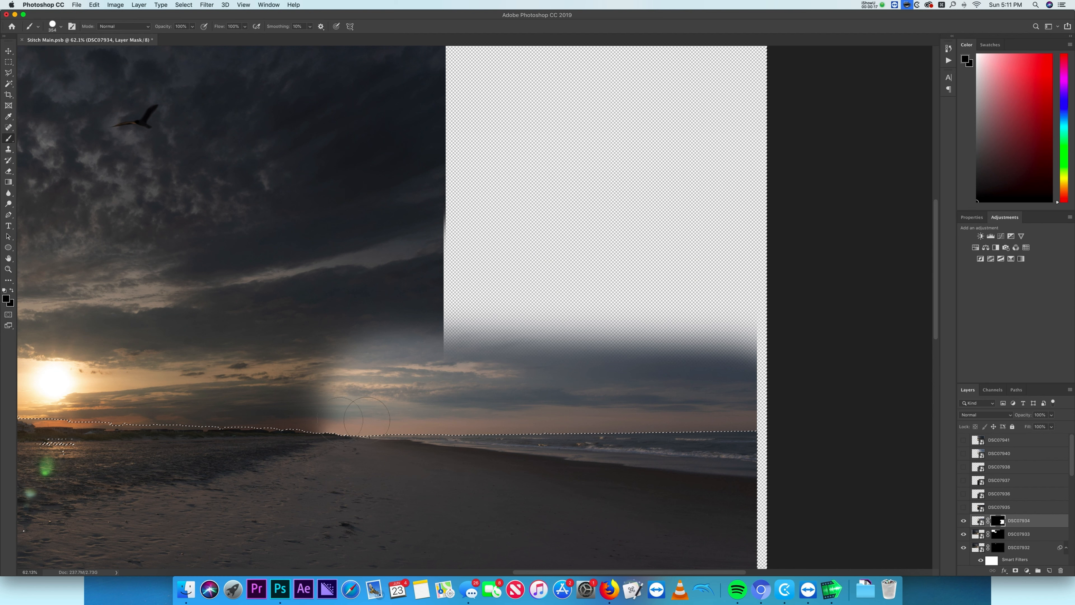
pyautogui.moveTo(337, 424)
pyautogui.mouseDown()
pyautogui.moveTo(367, 425)
pyautogui.moveTo(413, 320)
pyautogui.mouseUp()
pyautogui.press('super+z')
pyautogui.keyDown('ctrl'); pyautogui.keyDown('alt'); pyautogui.moveTo(465, 504); pyautogui.dragTo(465, 436); pyautogui.keyUp('alt'); pyautogui.keyUp('ctrl')
pyautogui.keyDown('ctrl'); pyautogui.keyDown('alt'); pyautogui.moveTo(368, 451); pyautogui.dragTo(368, 394); pyautogui.keyUp('alt'); pyautogui.keyUp('ctrl')
pyautogui.moveTo(345, 430)
pyautogui.keyDown('ctrl'); pyautogui.keyDown('alt'); pyautogui.mouseDown()
pyautogui.moveTo(372, 435)
pyautogui.moveTo(346, 428)
pyautogui.mouseUp(); pyautogui.keyUp('alt'); pyautogui.keyUp('ctrl')
pyautogui.moveTo(312, 422)
pyautogui.mouseDown()
pyautogui.moveTo(686, 419)
pyautogui.moveTo(278, 404)
pyautogui.moveTo(684, 377)
pyautogui.moveTo(559, 252)
pyautogui.moveTo(145, 378)
pyautogui.mouseUp()
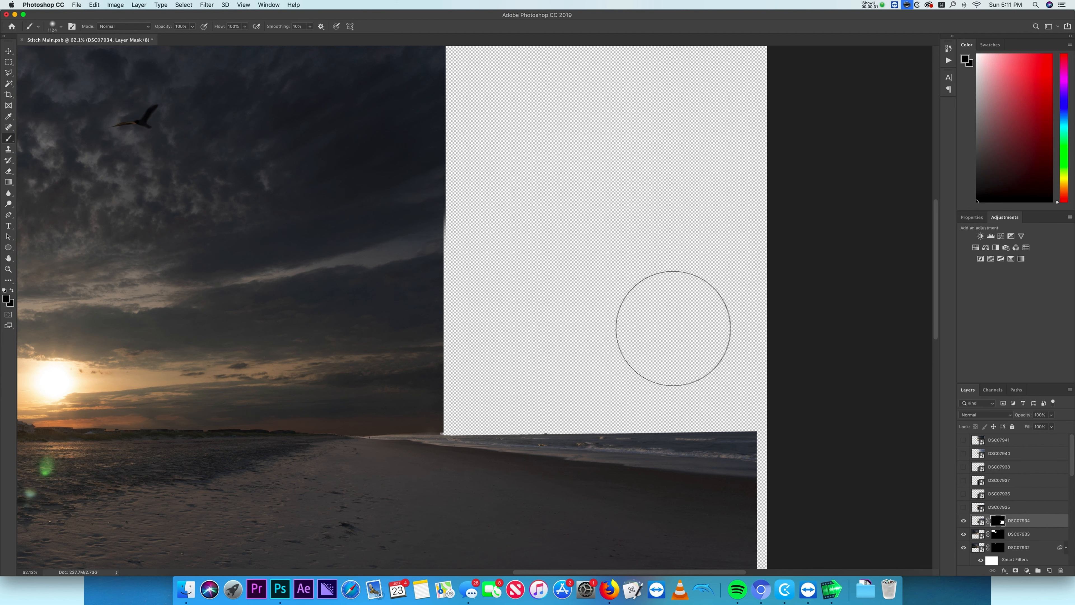
pyautogui.press('super+d')
# - Show DSC07935, place it in a new group, and invert its layer mask
pyautogui.click(964, 507)
pyautogui.click(1033, 513)
pyautogui.press('v')
pyautogui.keyDown('alt'); pyautogui.click(1015, 570); pyautogui.keyUp('alt')
pyautogui.keyDown('alt'); pyautogui.moveTo(998, 520); pyautogui.dragTo(998, 507); pyautogui.keyUp('alt')
pyautogui.press('Return')
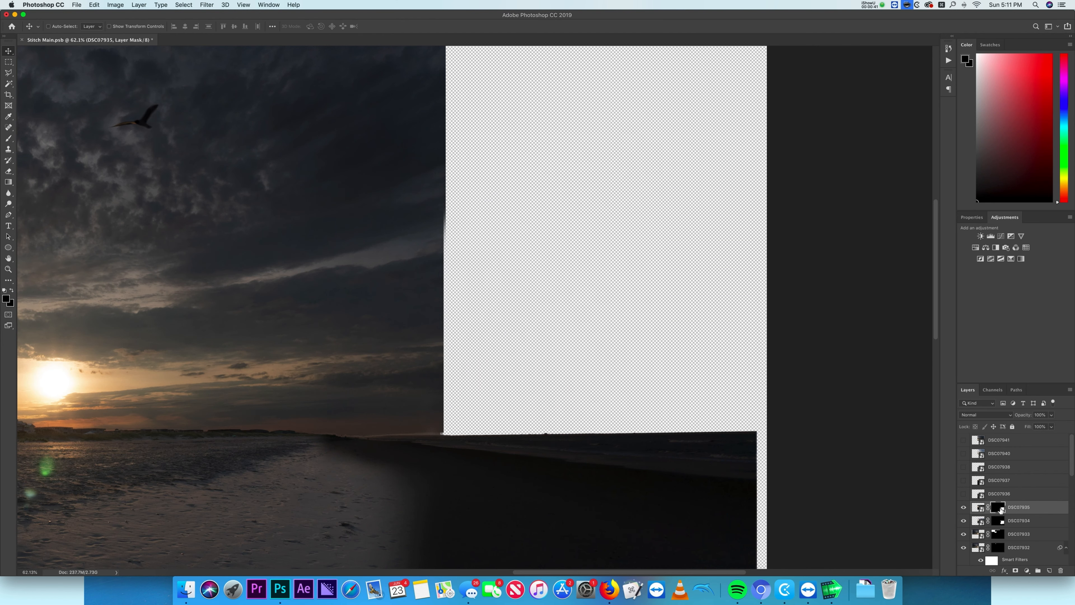
pyautogui.press('super+i')
# - Hide DSC07934 and paint DSC07935's layer mask to reveal its beach area
pyautogui.scroll(5, 643, 449)
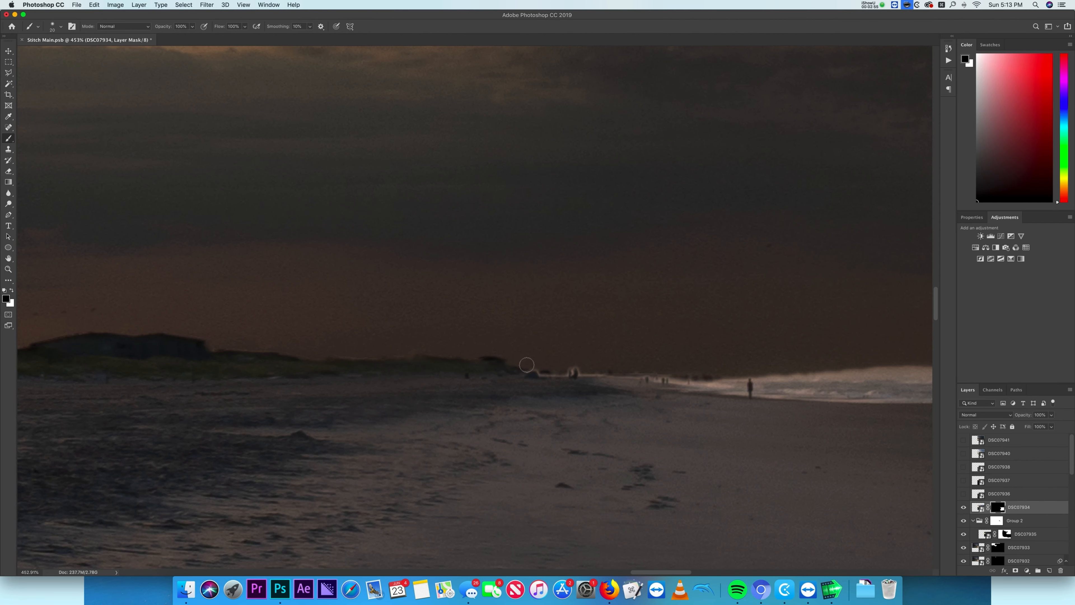
pyautogui.scroll(-8, 427, 396)
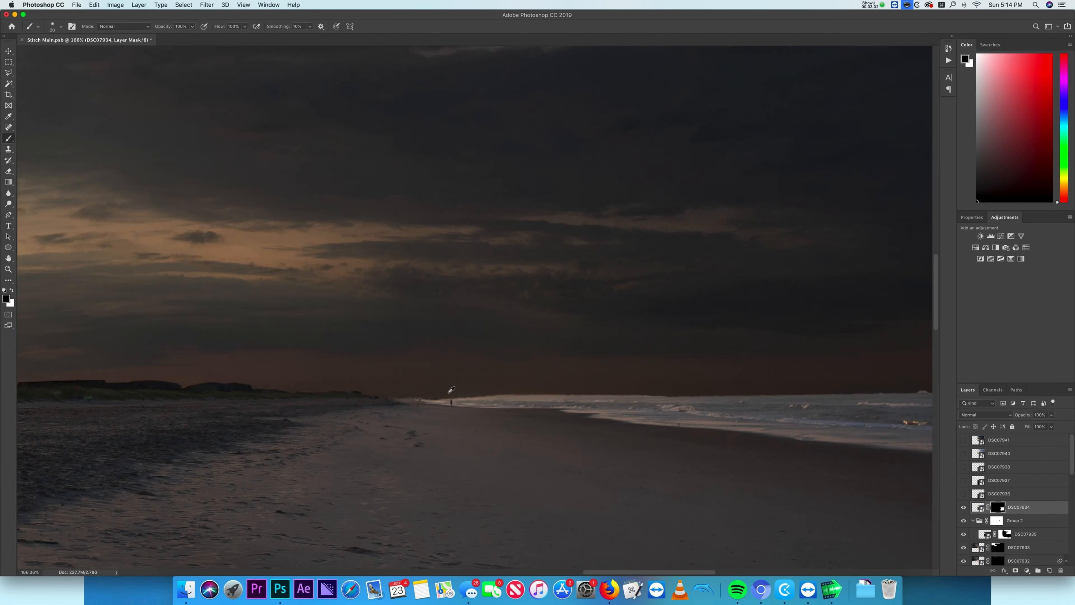
pyautogui.scroll(-5, 617, 426)
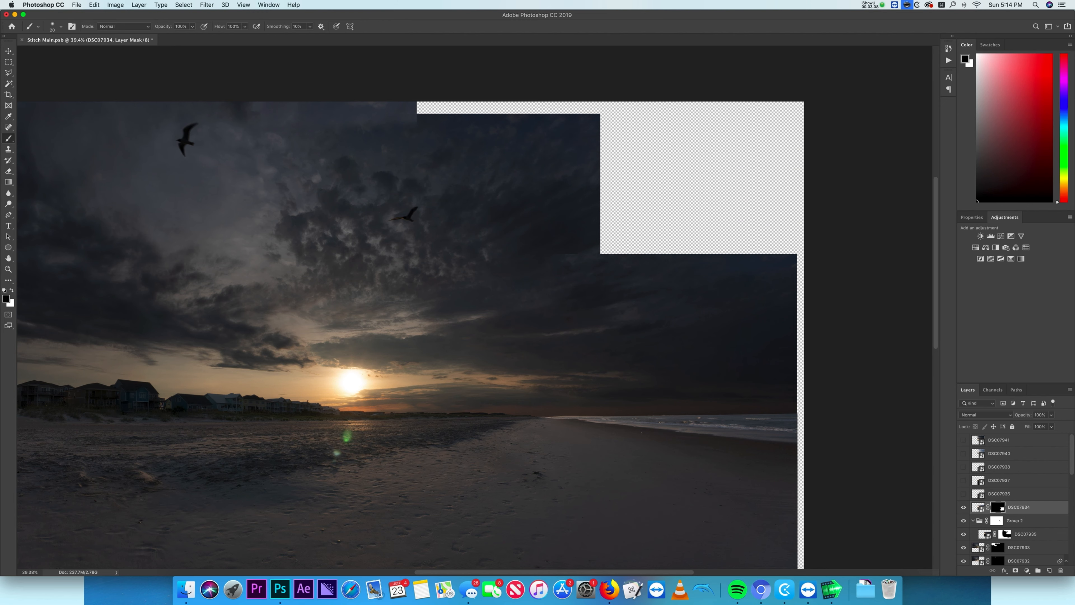
pyautogui.scroll(-3, 673, 320)
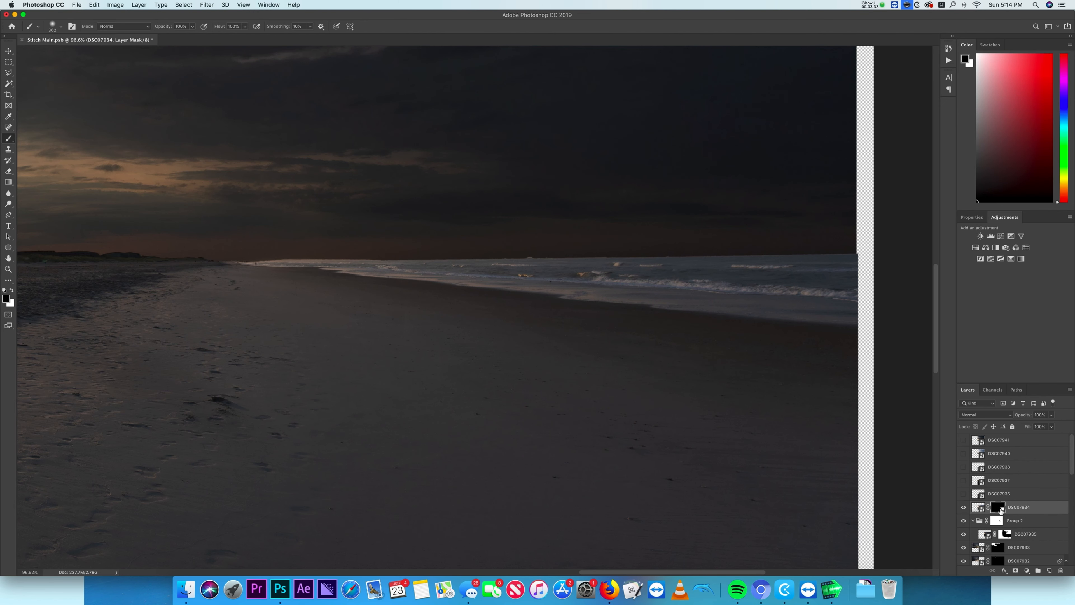
pyautogui.click(963, 507)
pyautogui.click(1005, 534)
pyautogui.moveTo(375, 255)
pyautogui.mouseDown()
pyautogui.moveTo(453, 277)
pyautogui.moveTo(336, 277)
pyautogui.moveTo(826, 308)
pyautogui.mouseUp()
pyautogui.press('x')
pyautogui.click(963, 507)
pyautogui.click(997, 507)
pyautogui.moveTo(255, 264); pyautogui.dragTo(531, 292)
pyautogui.press('super+z')
# - Paint the group mask and DSC07935's layer mask further to blend the beach overlap
pyautogui.click(963, 507)
pyautogui.click(1004, 534)
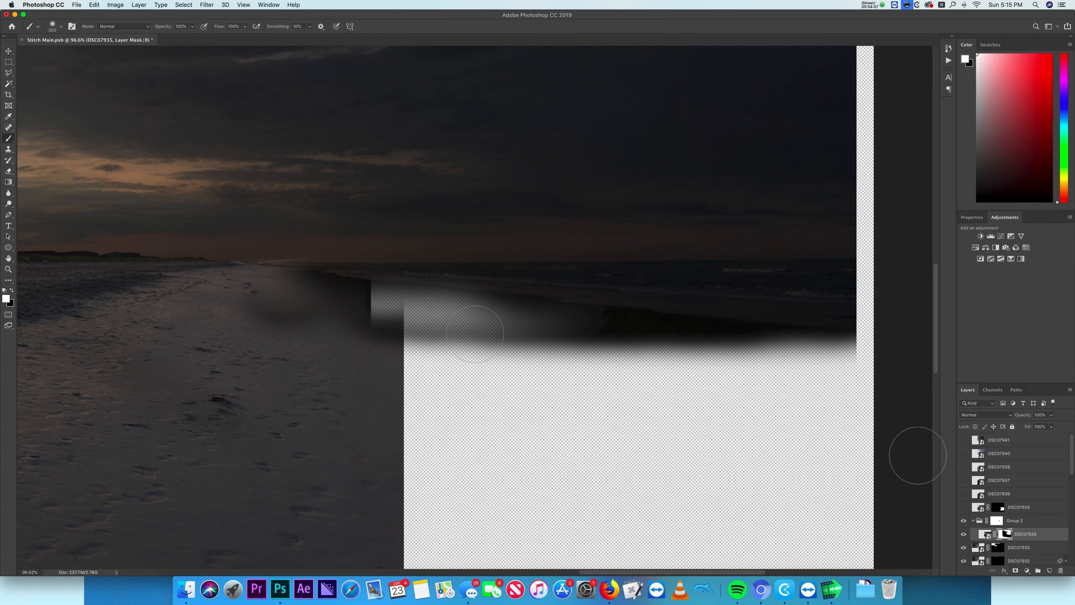
pyautogui.click(997, 521)
pyautogui.moveTo(280, 290); pyautogui.dragTo(665, 324)
pyautogui.click(1005, 534)
pyautogui.moveTo(233, 280); pyautogui.dragTo(868, 375)
# - Show DSC07934 again and try painting its layer mask over the beach
pyautogui.click(964, 507)
pyautogui.click(998, 507)
pyautogui.click(230, 303)
pyautogui.press('x')
pyautogui.moveTo(242, 274); pyautogui.dragTo(840, 263)
pyautogui.press('super+z')
# - Show DSC07936 and paint its layer mask at 30% brush opacity to blend the sand
pyautogui.press('3')
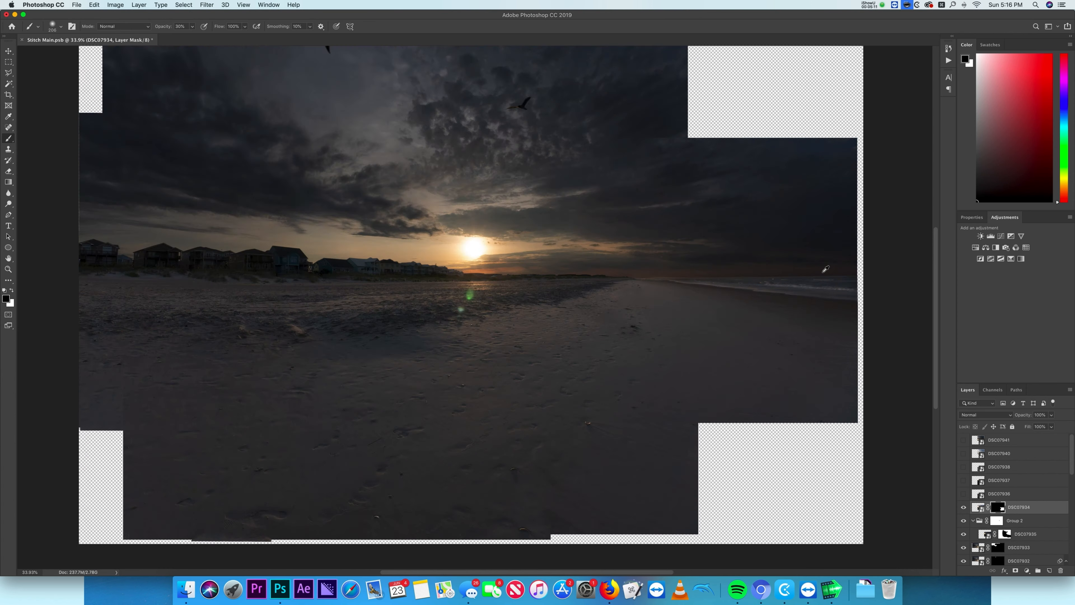
pyautogui.press('super+0')
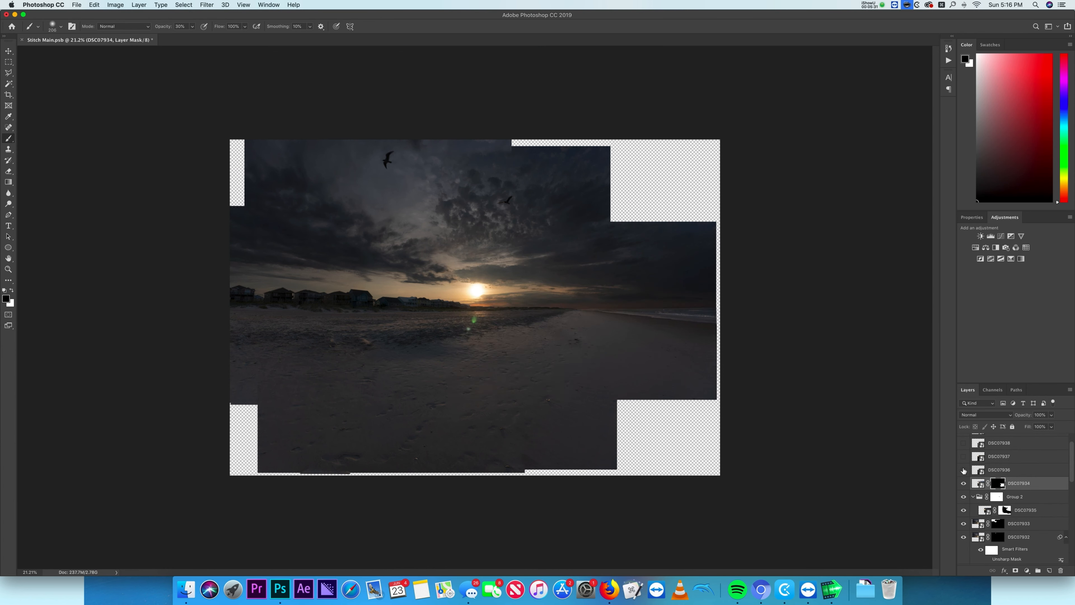
pyautogui.click(964, 470)
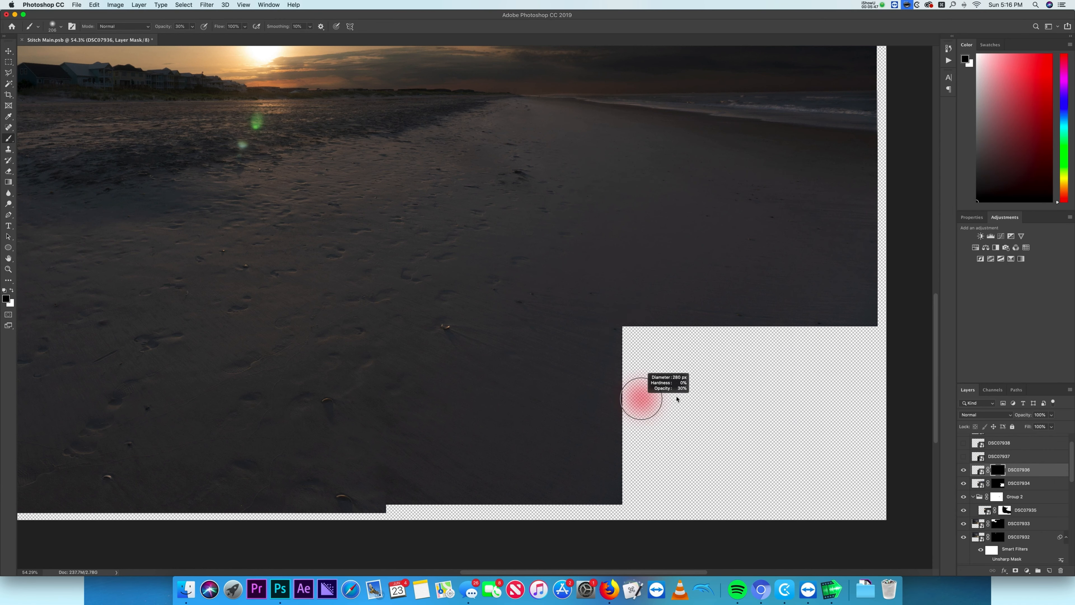
pyautogui.moveTo(636, 392)
pyautogui.mouseDown()
pyautogui.moveTo(629, 432)
pyautogui.moveTo(728, 336)
pyautogui.moveTo(817, 392)
pyautogui.moveTo(629, 513)
pyautogui.moveTo(312, 512)
pyautogui.mouseUp()
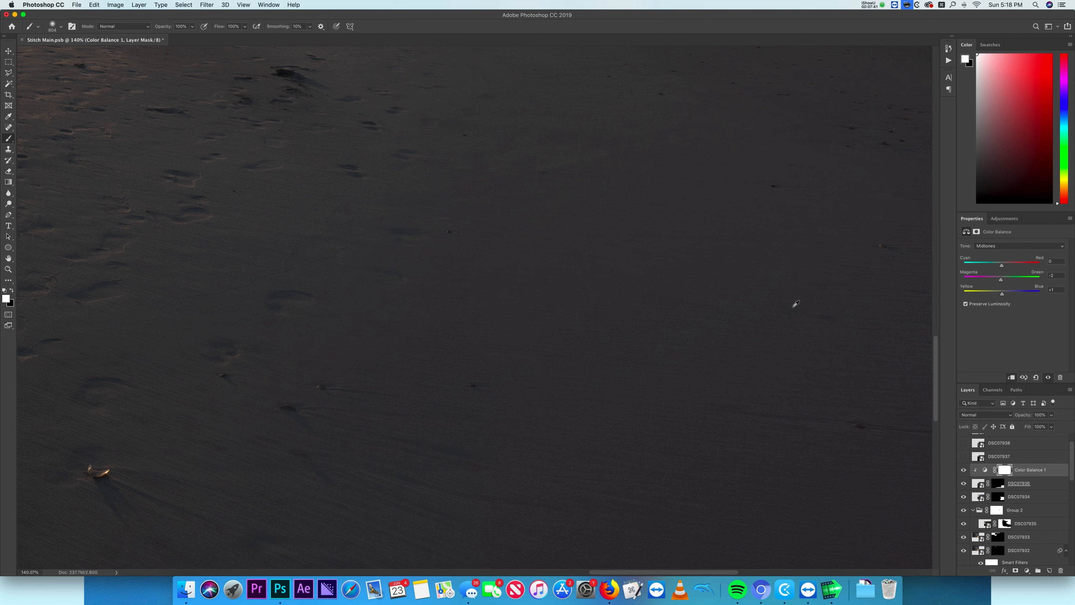
# - Transform and move DSC07941 into alignment with the frames below
pyautogui.scroll(-5, 796, 303)
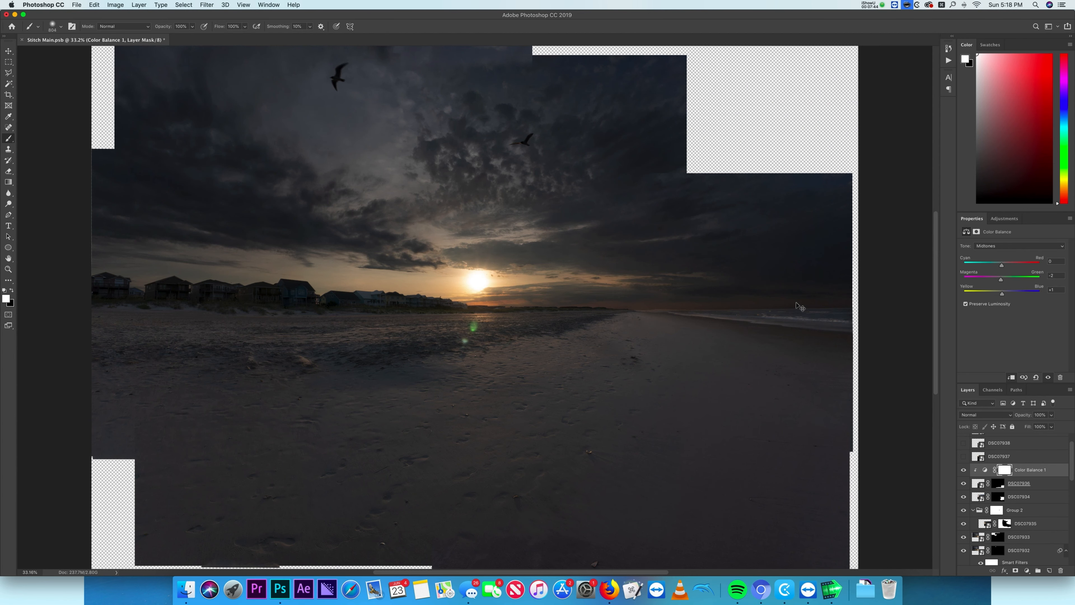
pyautogui.click(1004, 446)
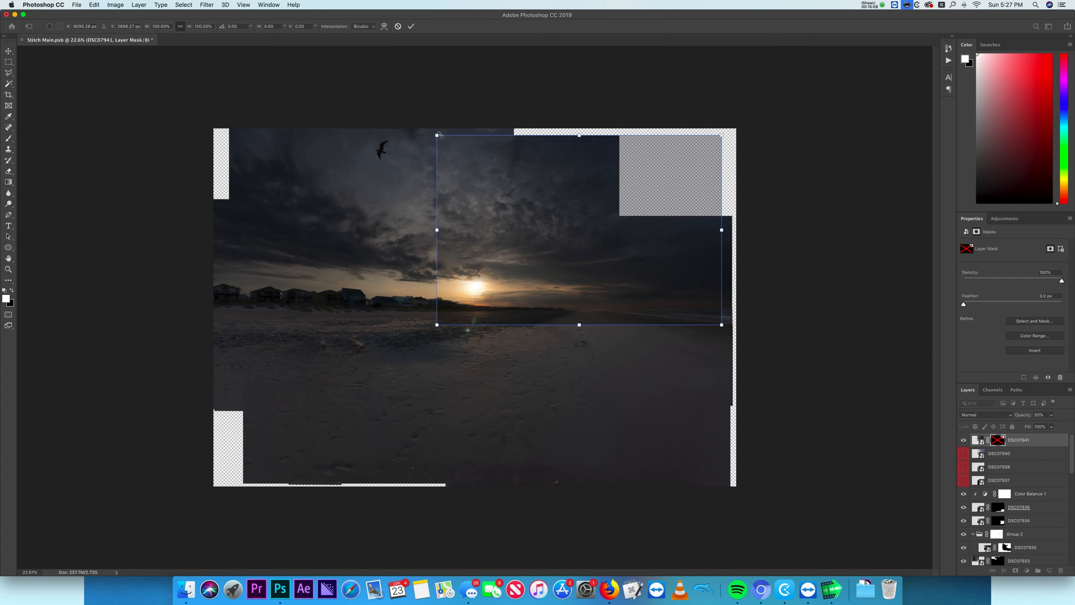
pyautogui.rightClick(1007, 444)
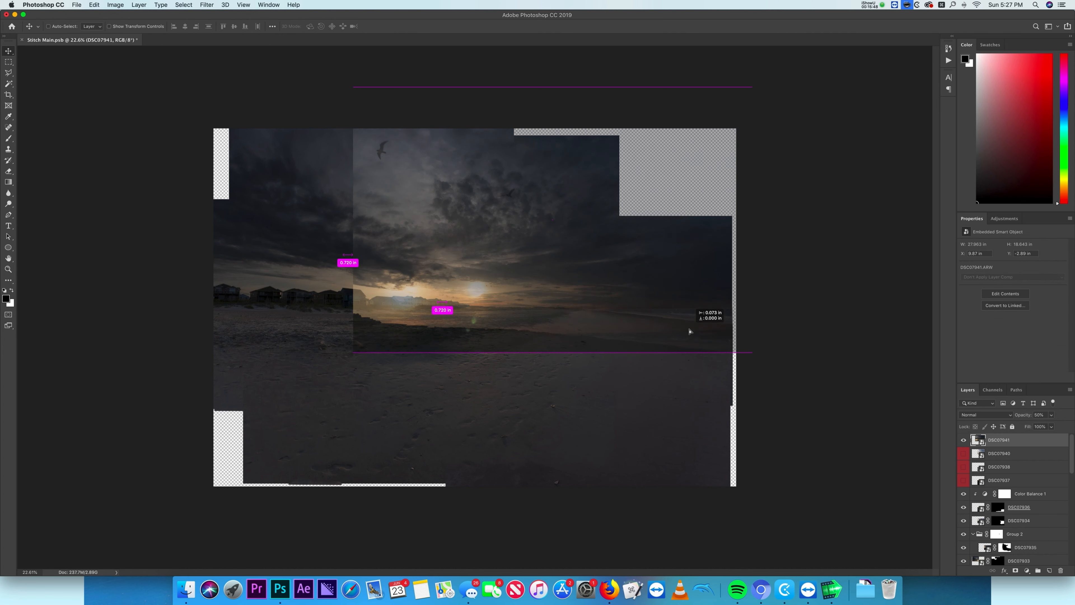
pyautogui.hotkey('ctrl', 't')
pyautogui.moveTo(98, 50); pyautogui.dragTo(282, 70)
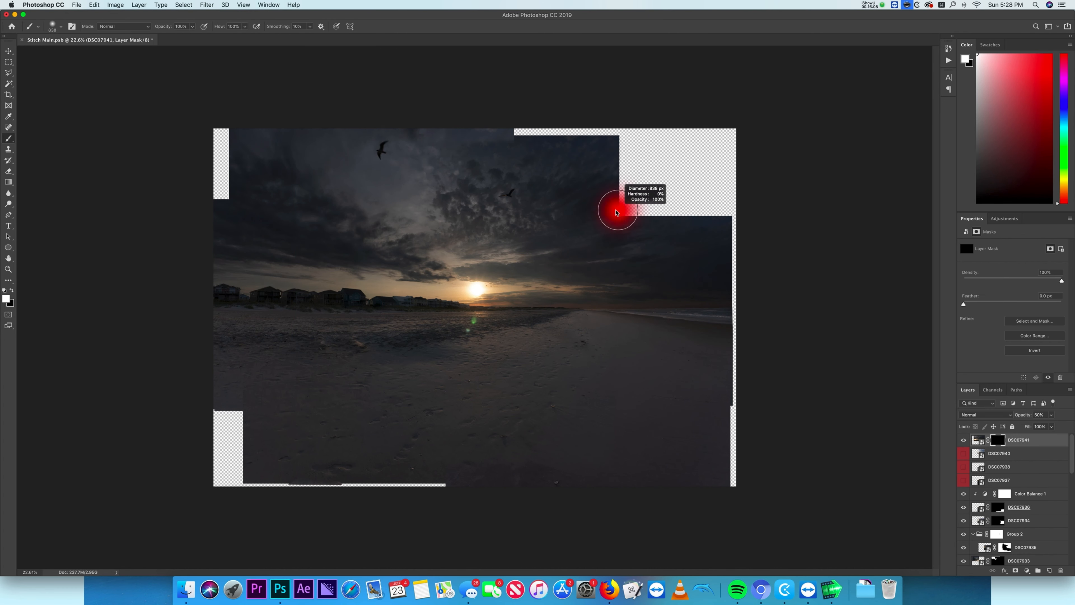
pyautogui.click(667, 180)
pyautogui.click(715, 142)
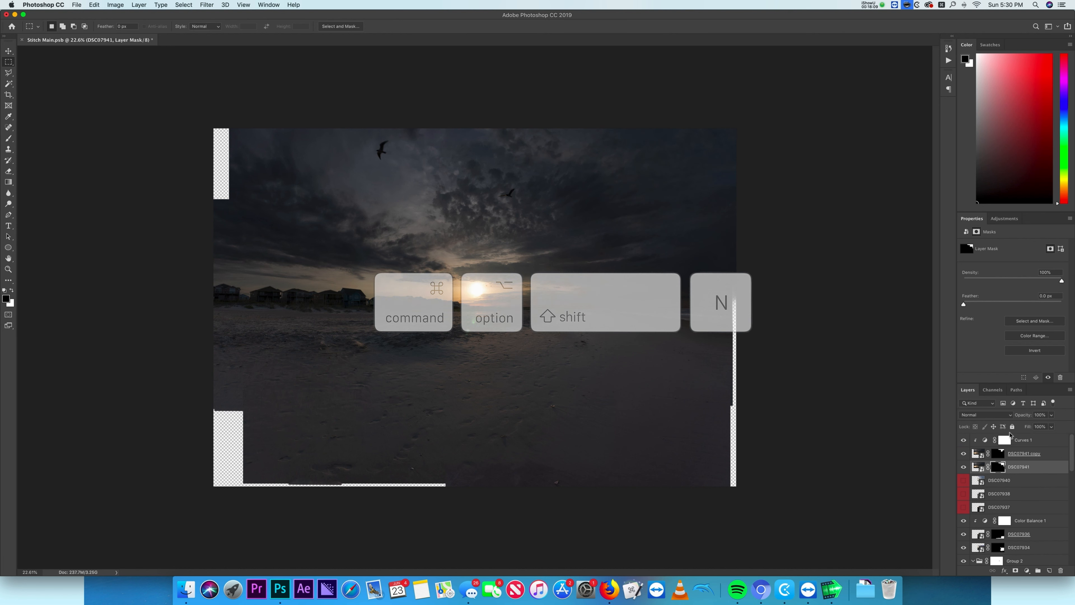
# - Create a new top layer and stamp all visible layers into it
pyautogui.click(1032, 440)
pyautogui.press('super+alt+shift+n')
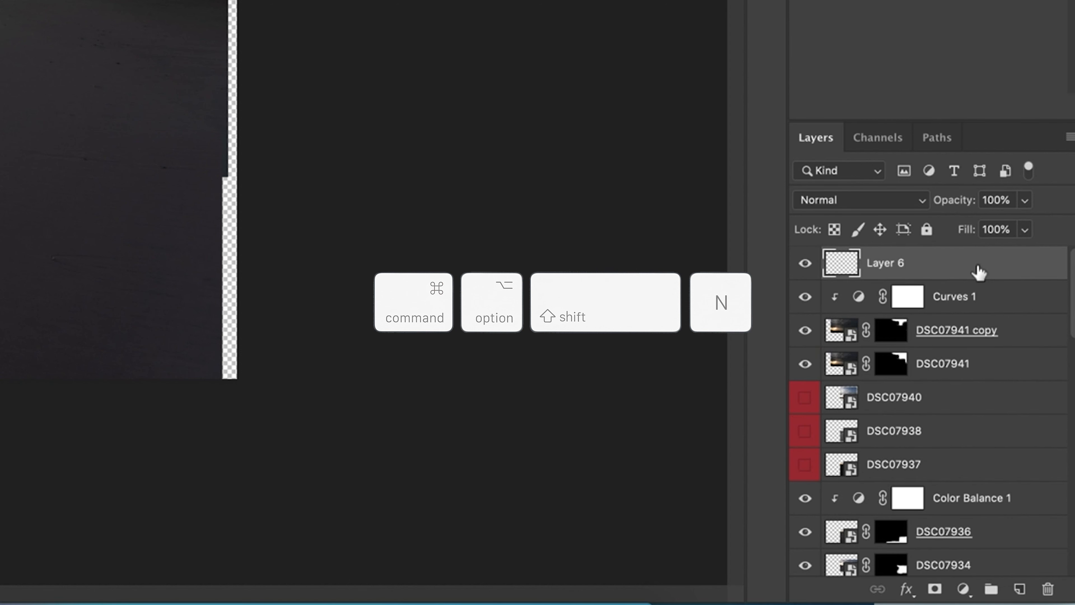
pyautogui.press('super+alt+shift+e')
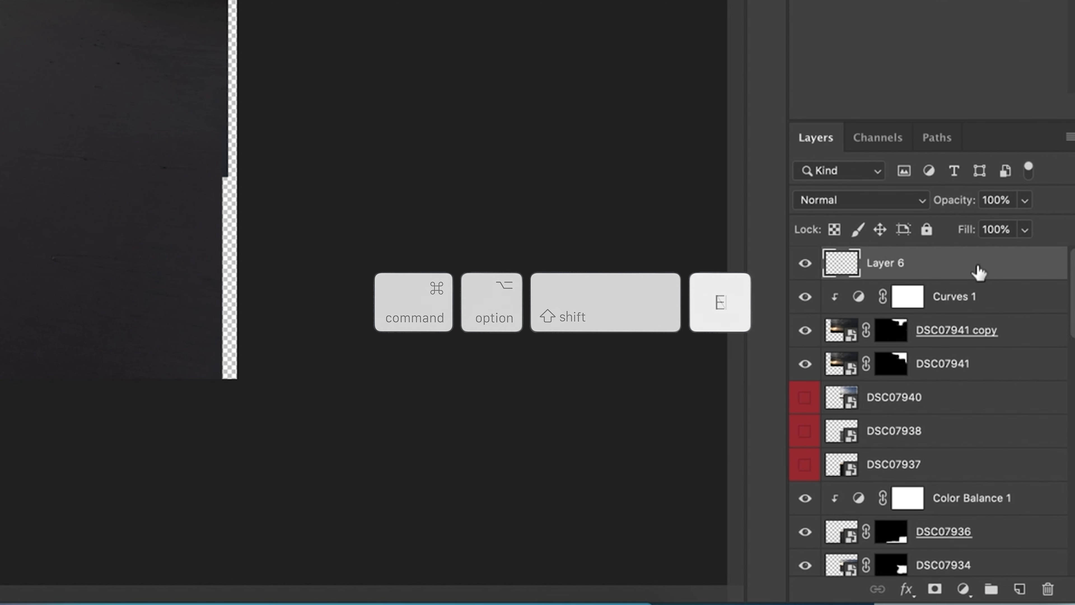